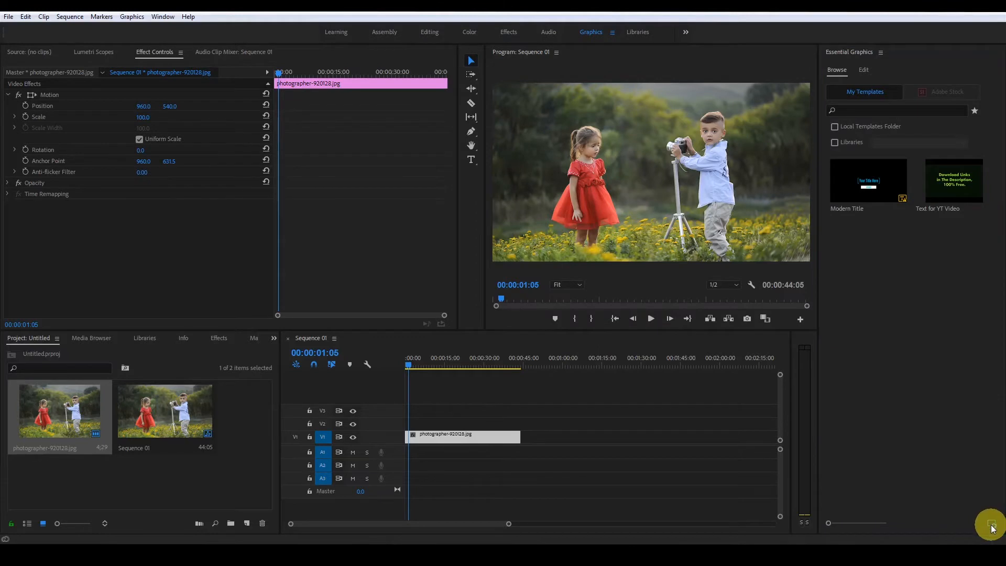
Import the End Screen Design 01 motion graphics template from the Mogrt Files folder.
left_click_drag(490, 109, 472, 113)
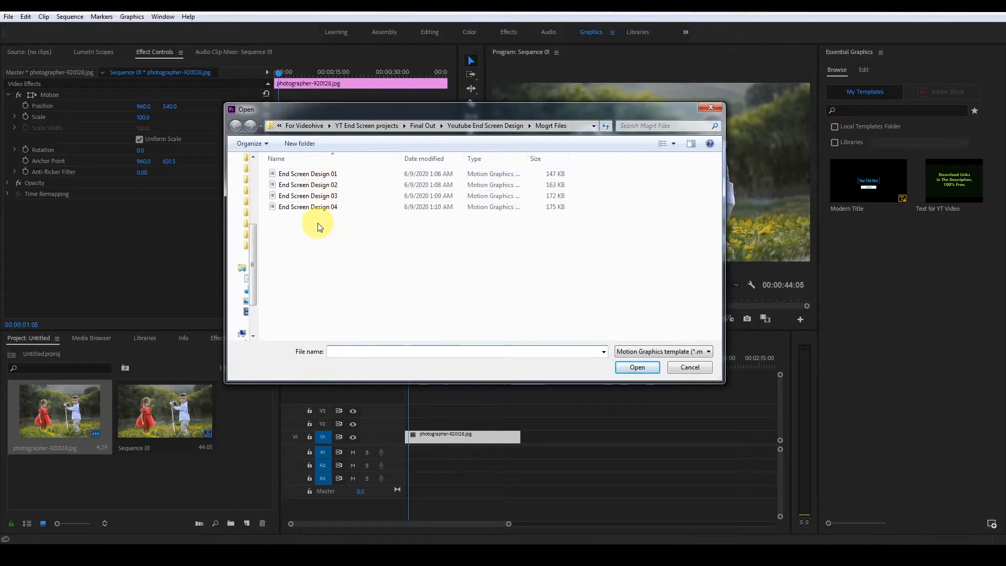
left_click(319, 174)
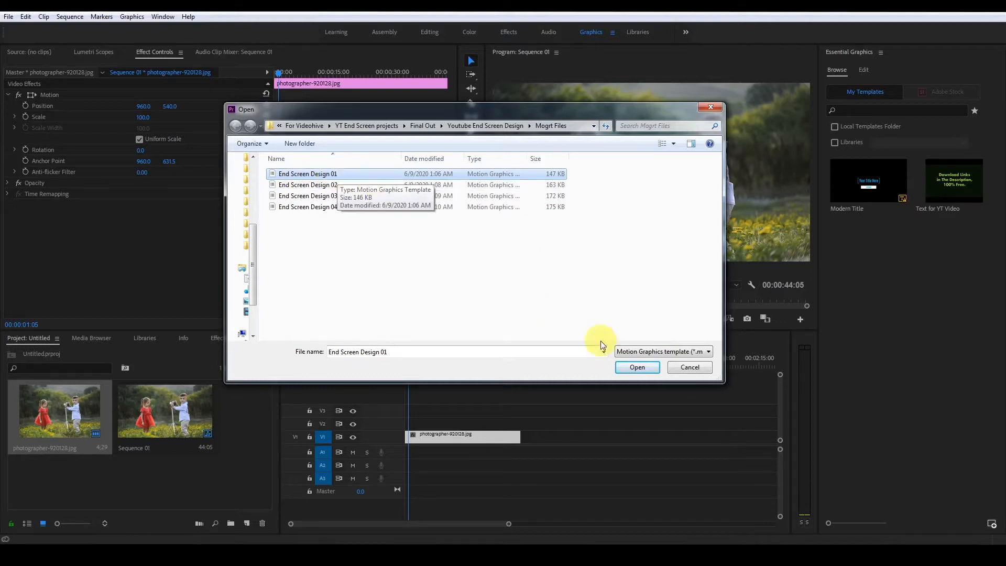
left_click(637, 367)
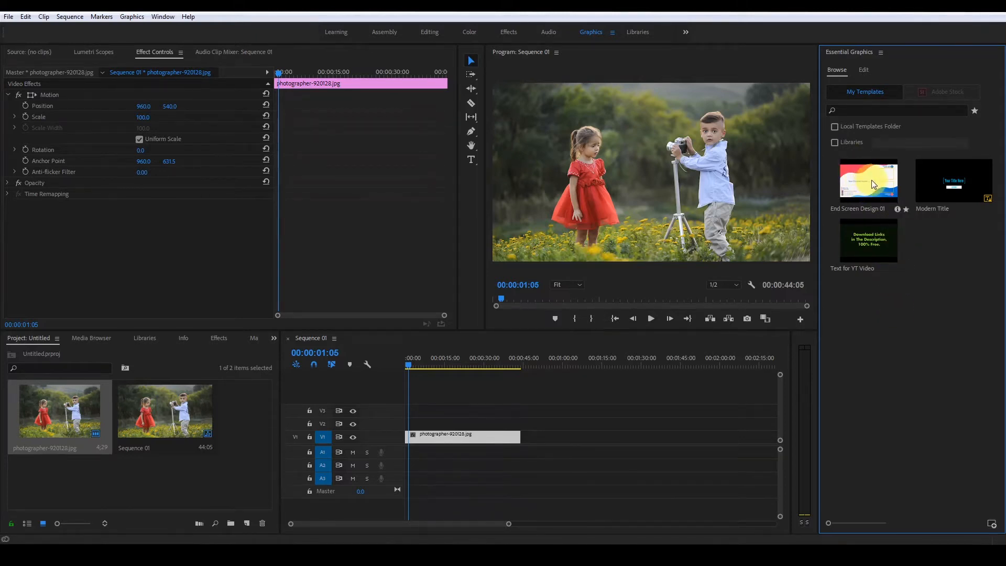
Search the templates for "end Screen" and place End Screen Design 01 on track V2 above the photo clip.
left_click(846, 111)
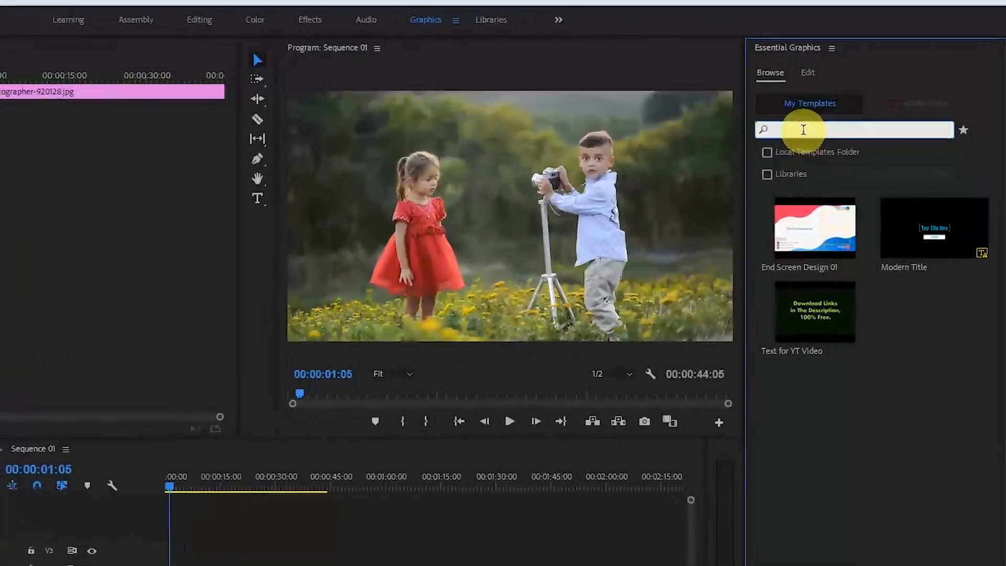
type("end S")
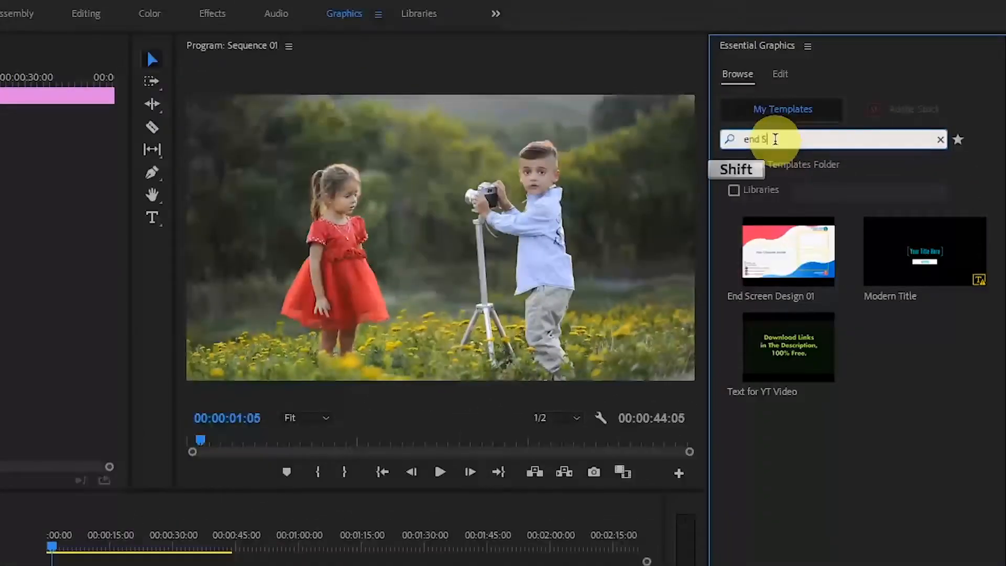
type("cree")
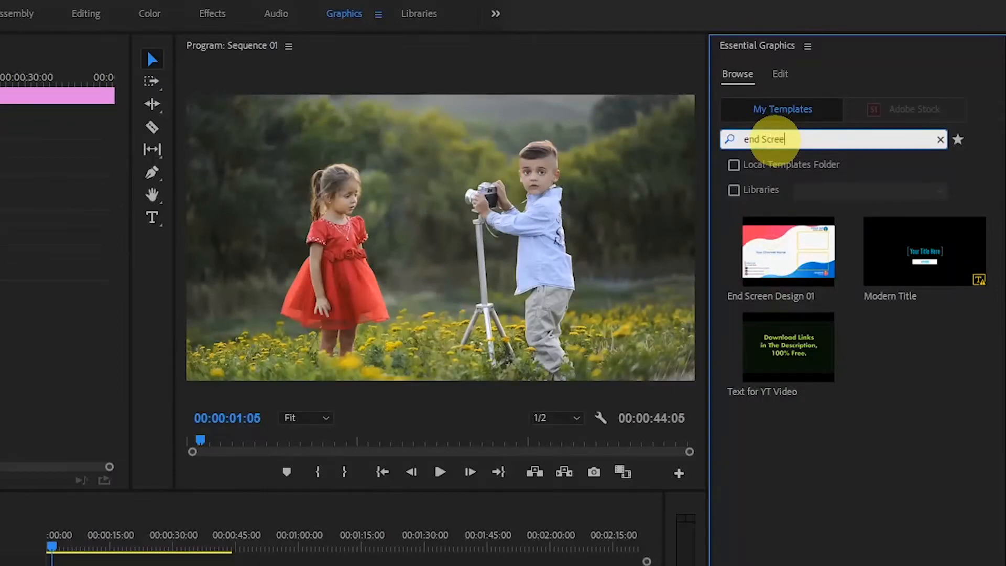
type("n")
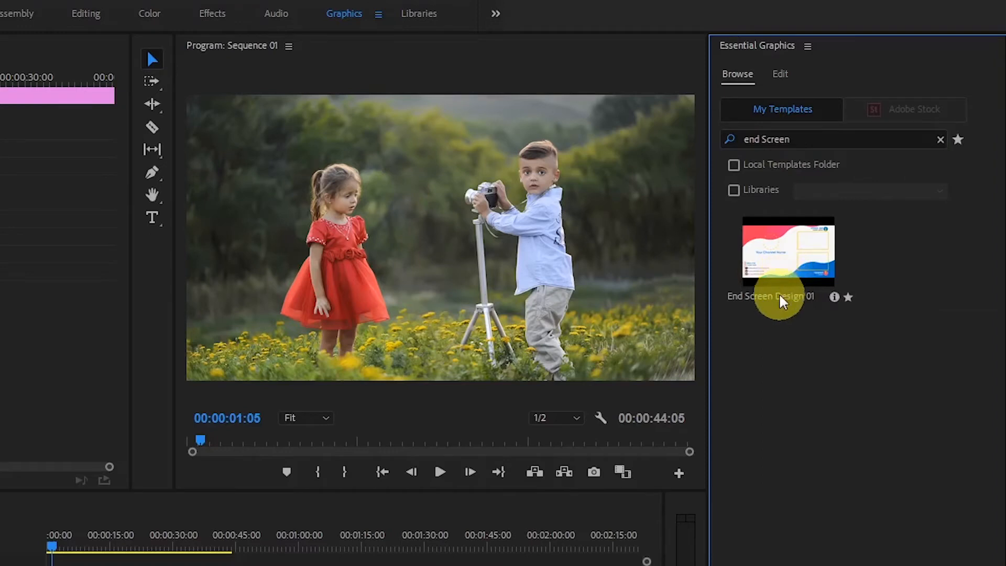
left_click_drag(766, 290, 61, 538)
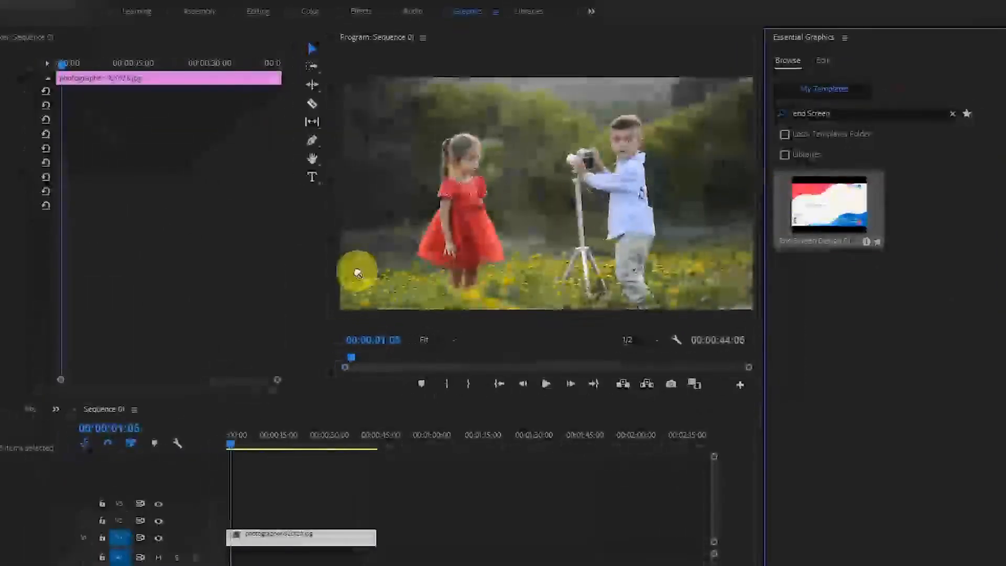
left_click_drag(236, 437, 264, 529)
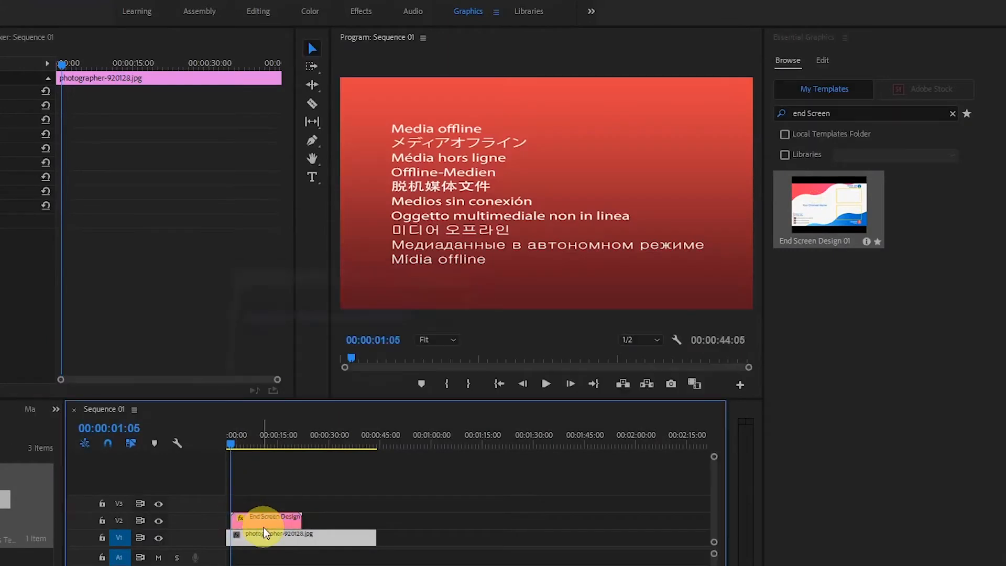
Move the playhead to 00:00:02:15, select the End Screen Design 01 clip and look through its editable properties.
left_click(242, 450)
left_click_drag(230, 444, 235, 445)
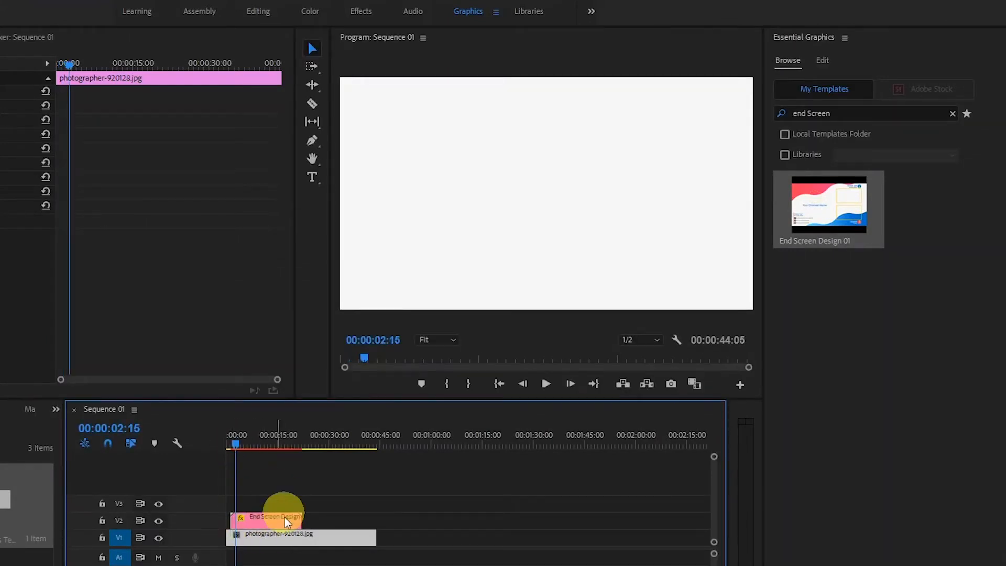
left_click(267, 523)
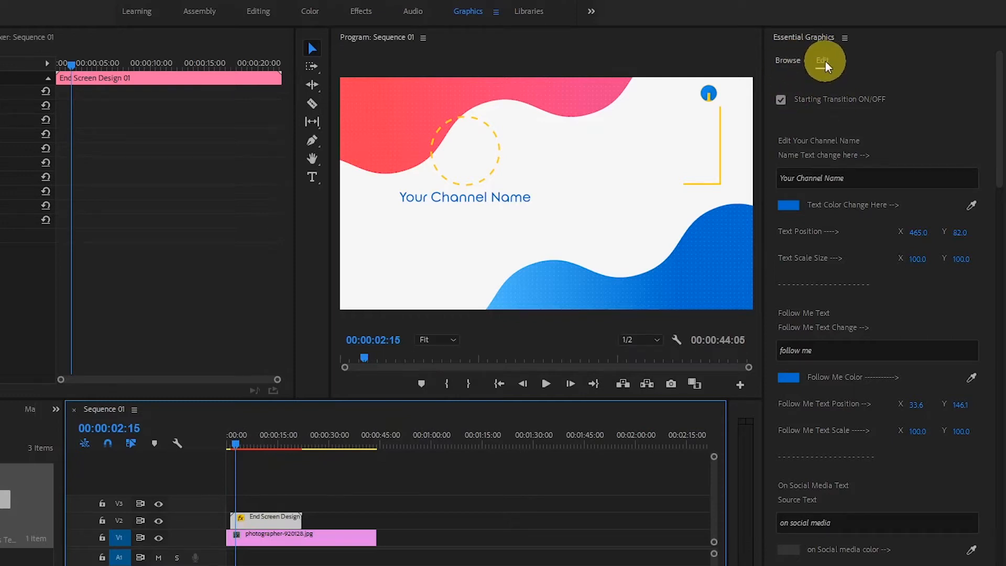
left_click(999, 165)
left_click_drag(1000, 165, 999, 545)
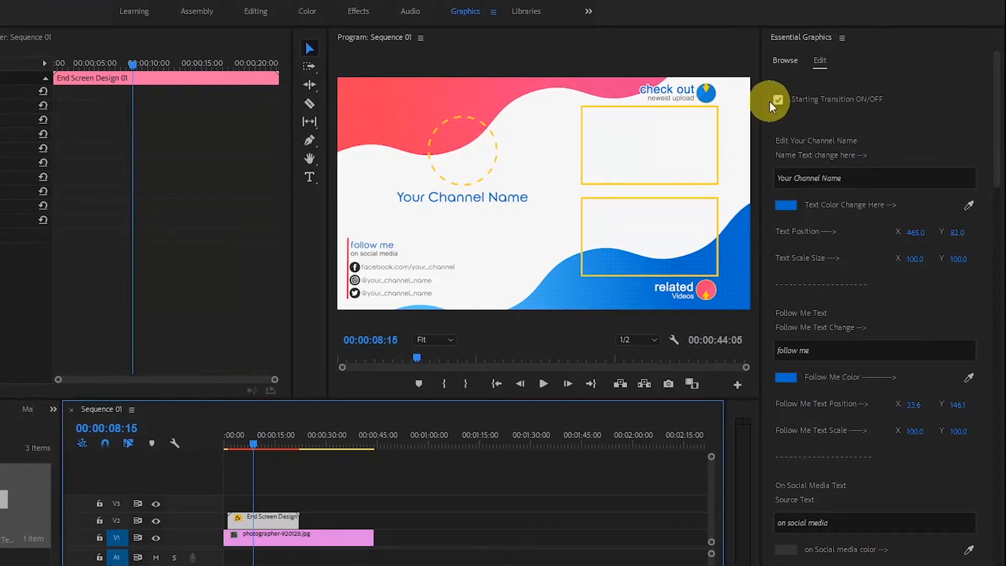
Go to 00:00:01:08 at the start of the end screen clip and toggle its Starting Transition off and on again.
left_click_drag(254, 446, 230, 444)
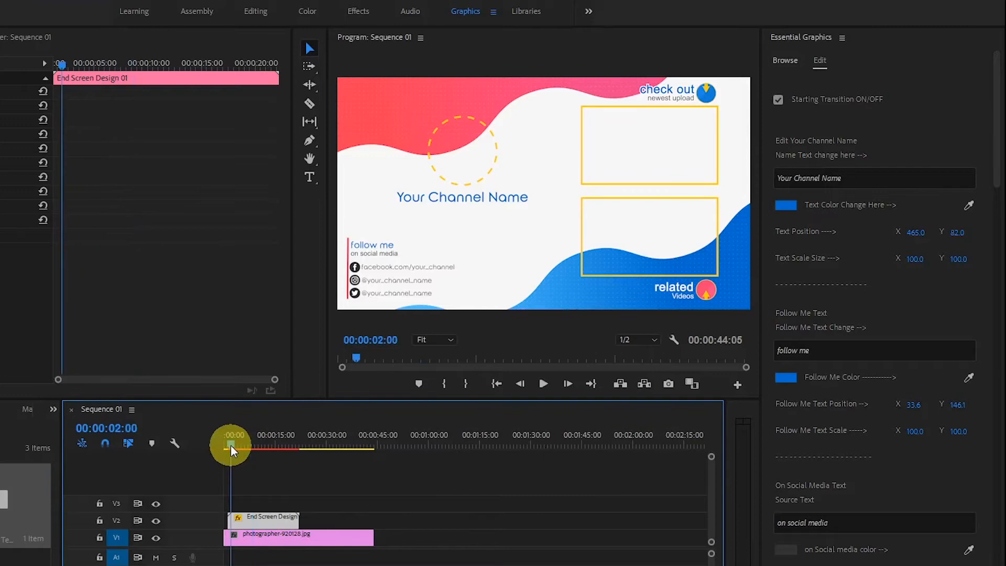
scroll(250, 503, "up", 2)
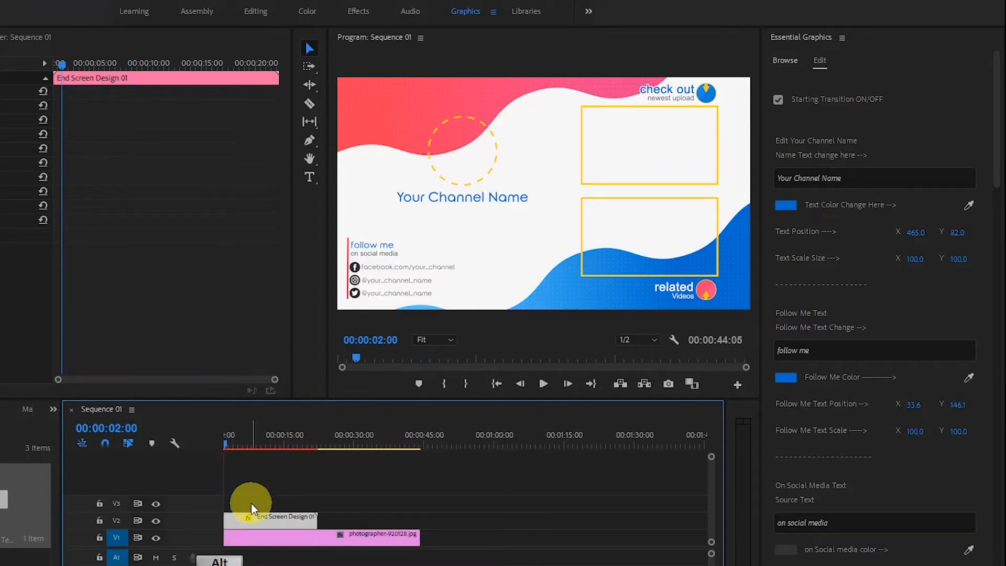
scroll(250, 503, "up", 1)
scroll(274, 511, "up", 1)
left_click_drag(242, 438, 244, 460)
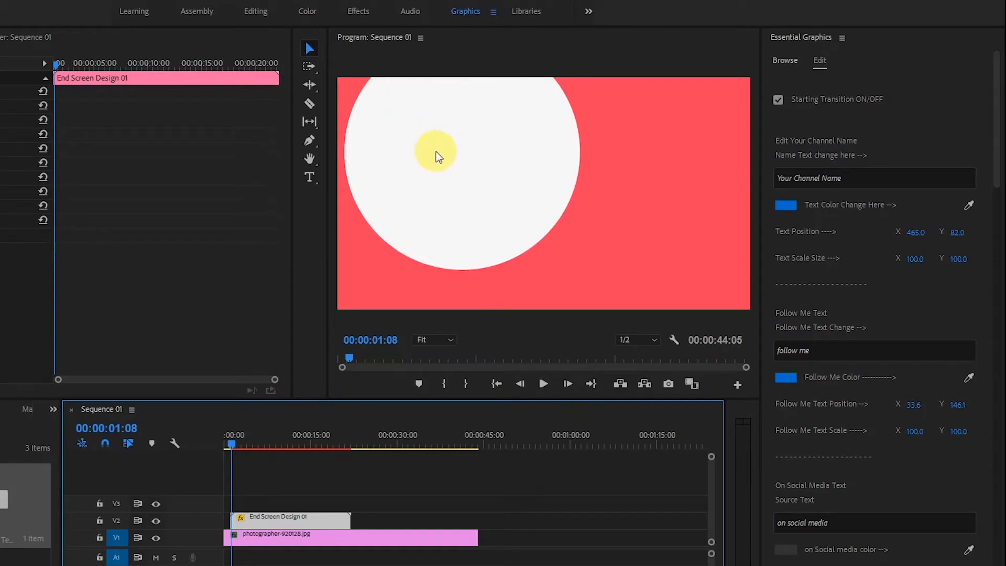
left_click(779, 102)
left_click(778, 100)
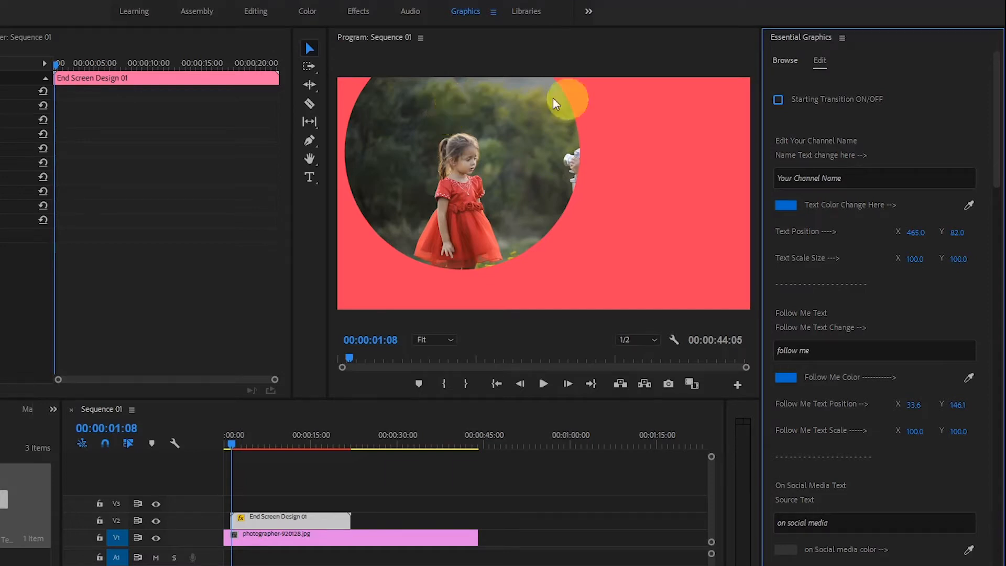
left_click(779, 100)
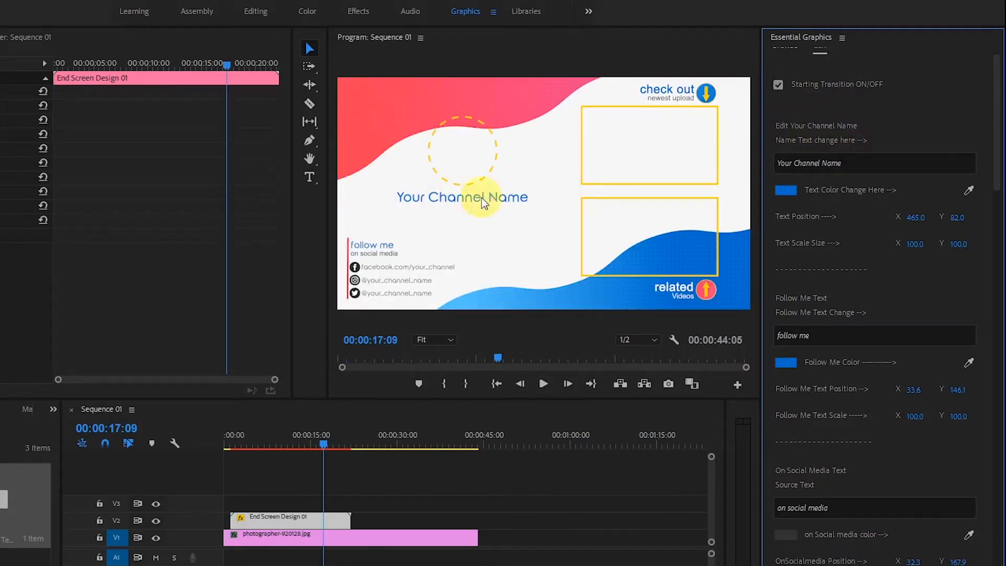
Replace the end screen's channel name text with "PradeepFX".
left_click(867, 163)
left_click_drag(882, 162, 740, 162)
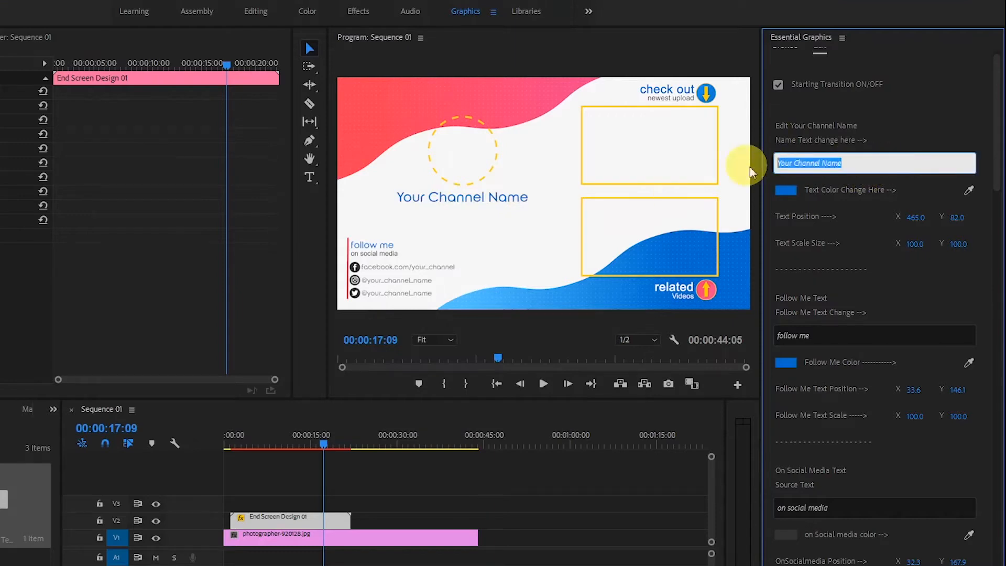
key("BackSpace")
type("PradeepFX")
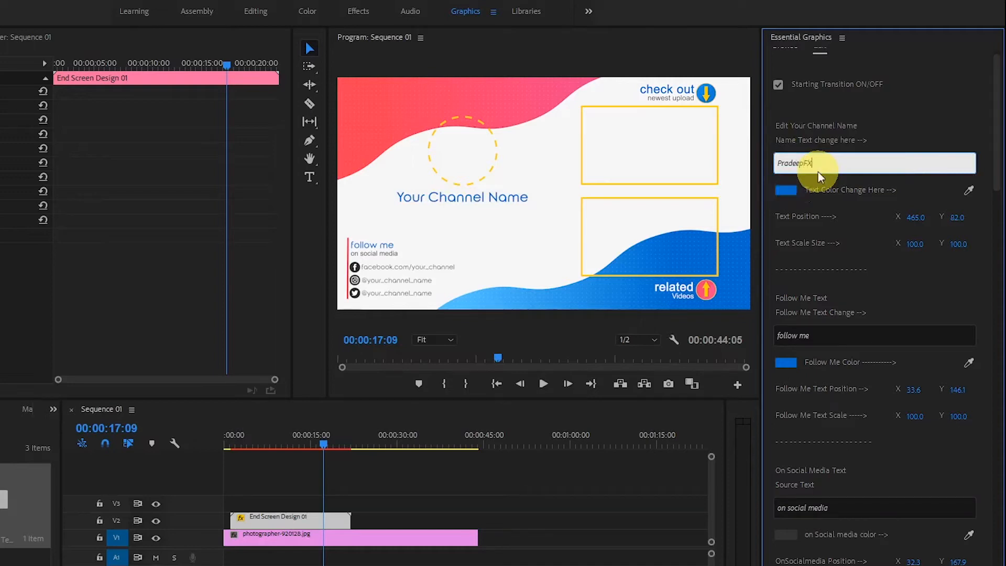
key("Return")
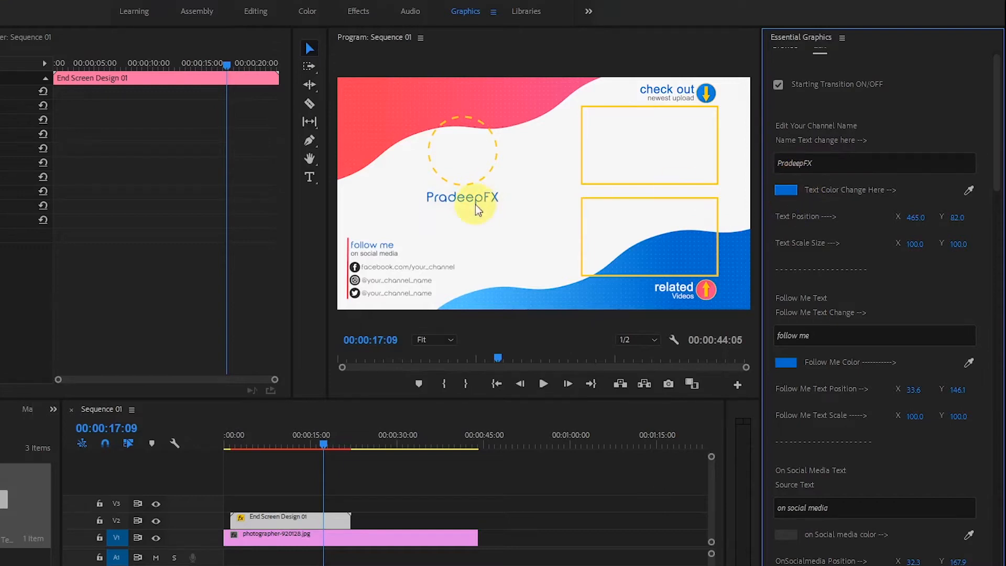
Set the channel name's text color to dark green 186C0F.
left_click(787, 190)
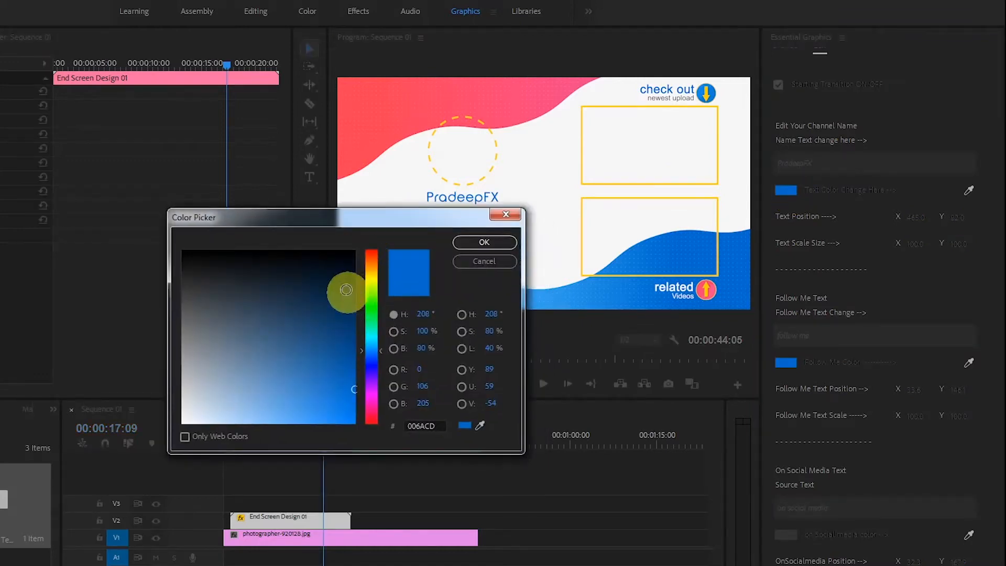
left_click(371, 306)
left_click(341, 315)
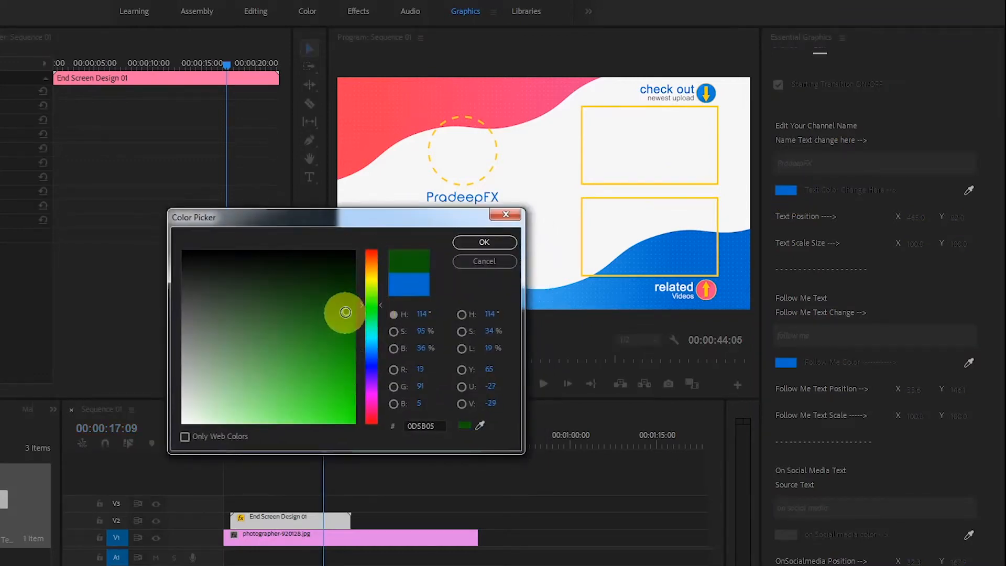
left_click(334, 352)
left_click(330, 322)
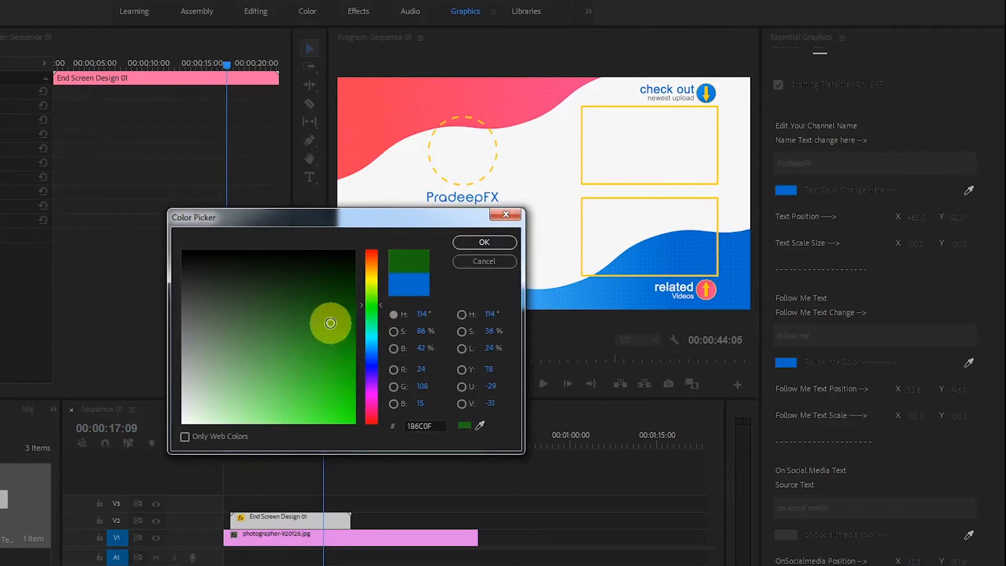
left_click(510, 244)
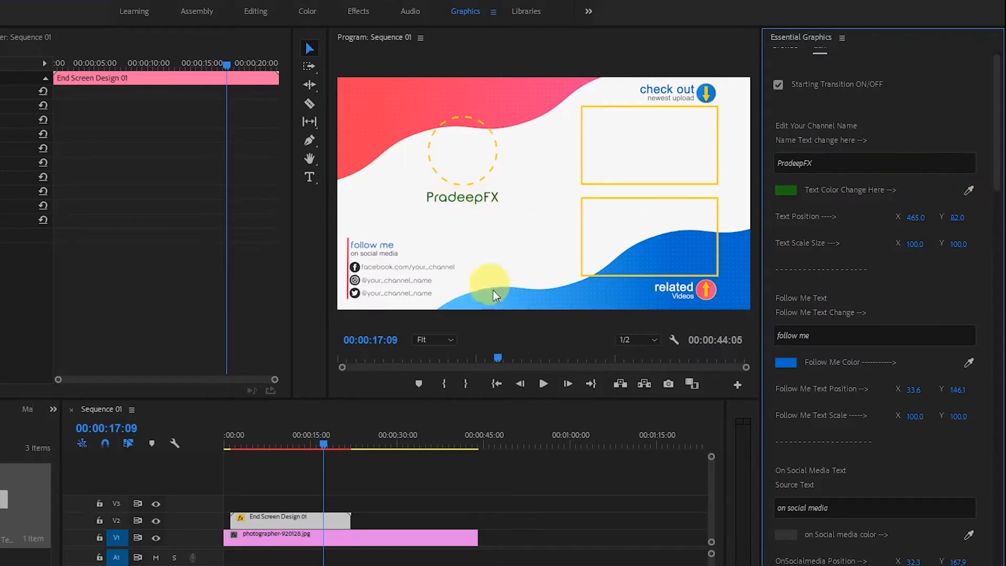
Sample a new channel name color from the preview with the eyedropper, and undo the color changes.
left_click(969, 190)
left_click(735, 272)
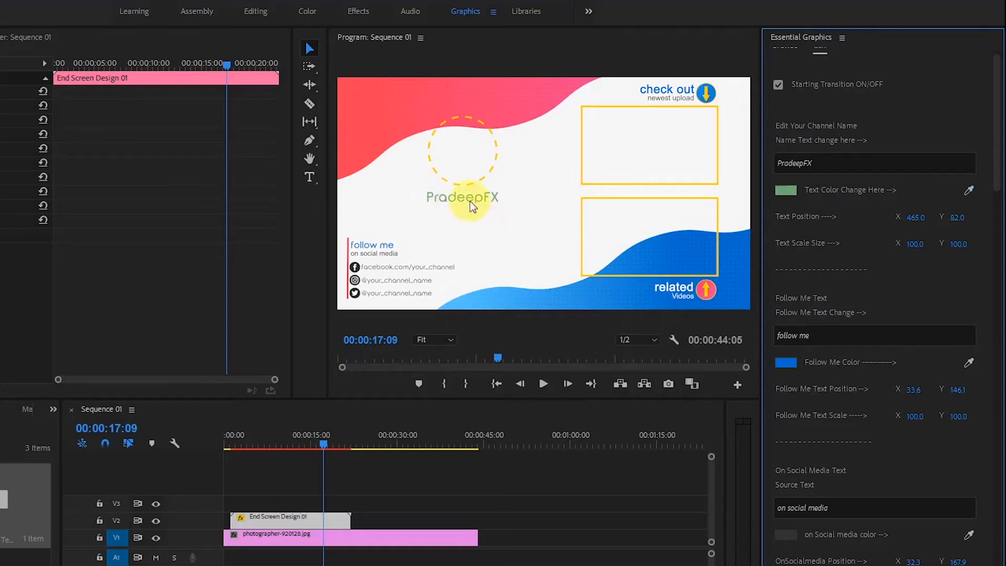
key("ctrl+z")
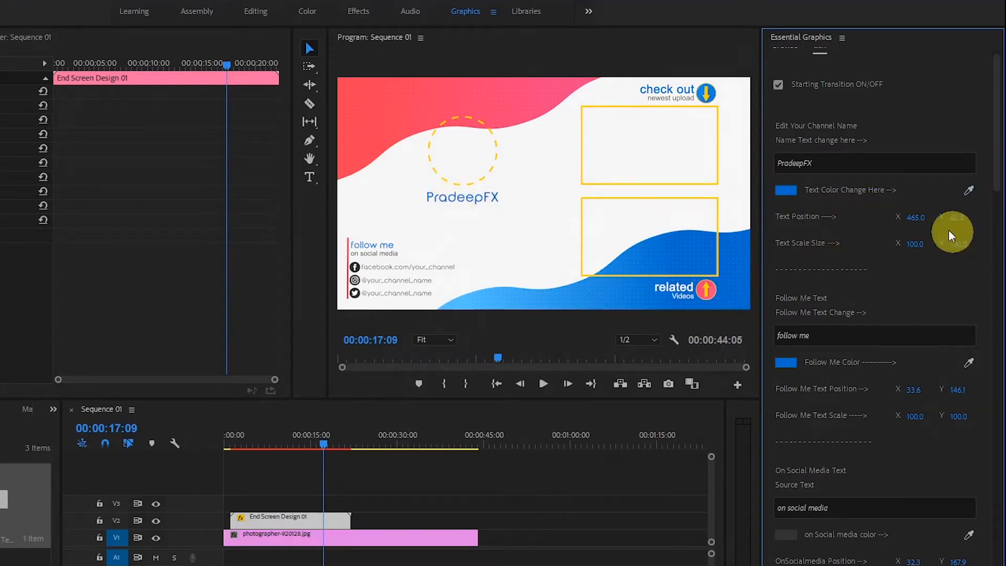
Try shifting the channel name's horizontal text position, and undo the move.
left_click_drag(913, 218, 937, 218)
key("ctrl+z")
key("ctrl+z")
key("ctrl+z")
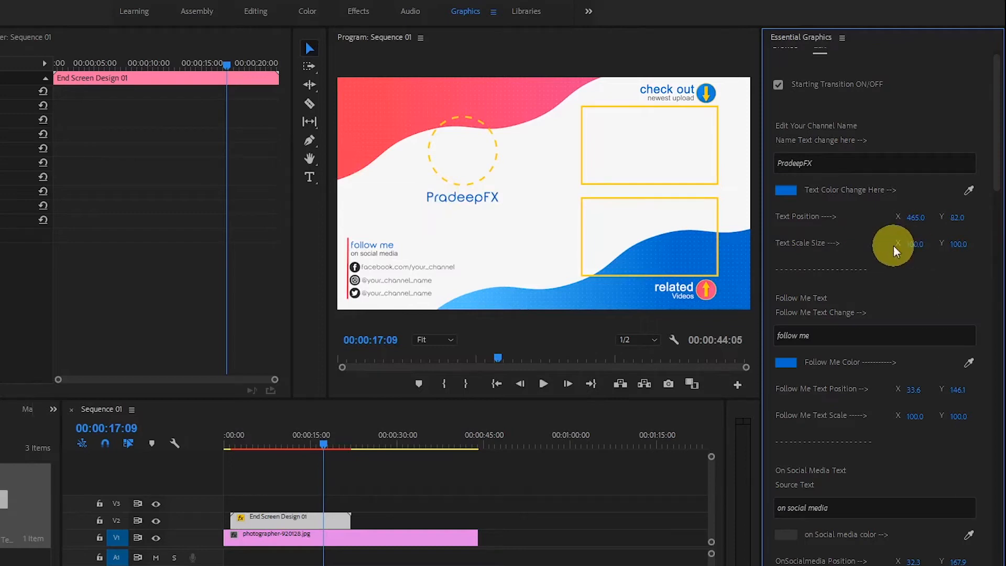
Try a channel name text scale of 215, and step back to 108.
mouse_move(913, 244)
left_mouse_down()
mouse_move(942, 245)
mouse_move(905, 252)
mouse_move(983, 243)
mouse_move(919, 243)
left_mouse_up()
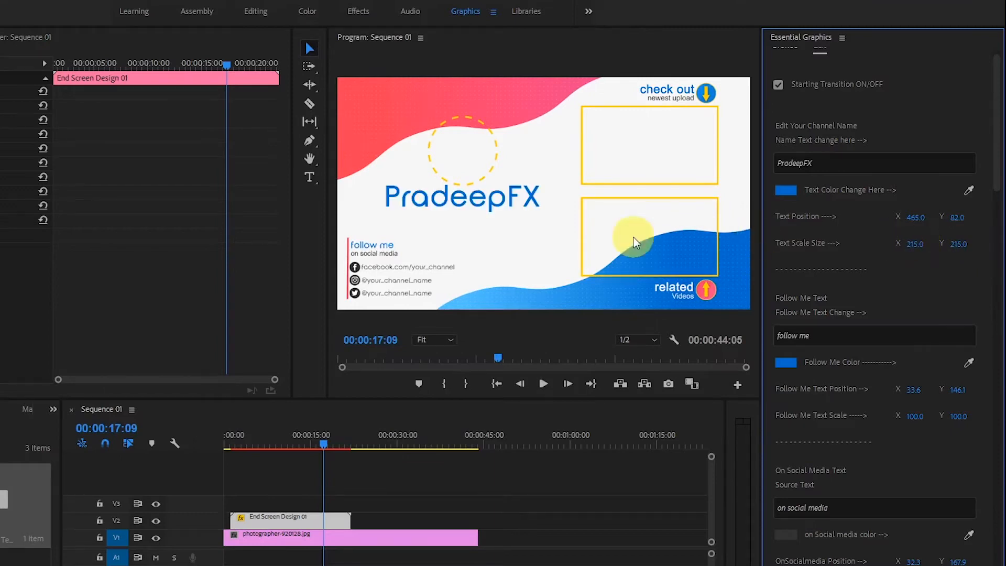
key("ctrl+z")
Change the Follow Me text to "My Social links" and check its color option.
scroll(989, 195, "down", 3)
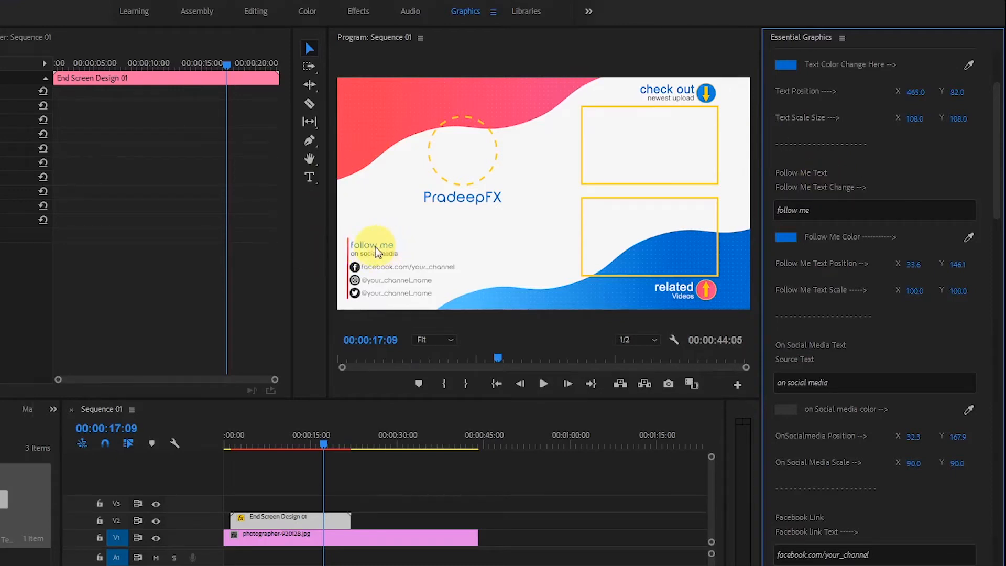
left_click(827, 209)
key("ctrl+a")
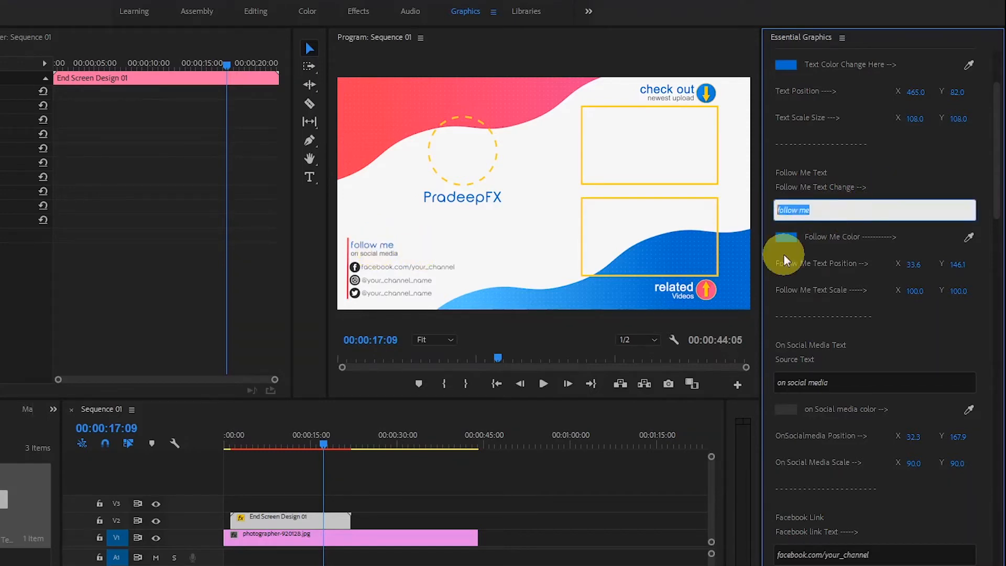
type("My Social links")
left_click(783, 254)
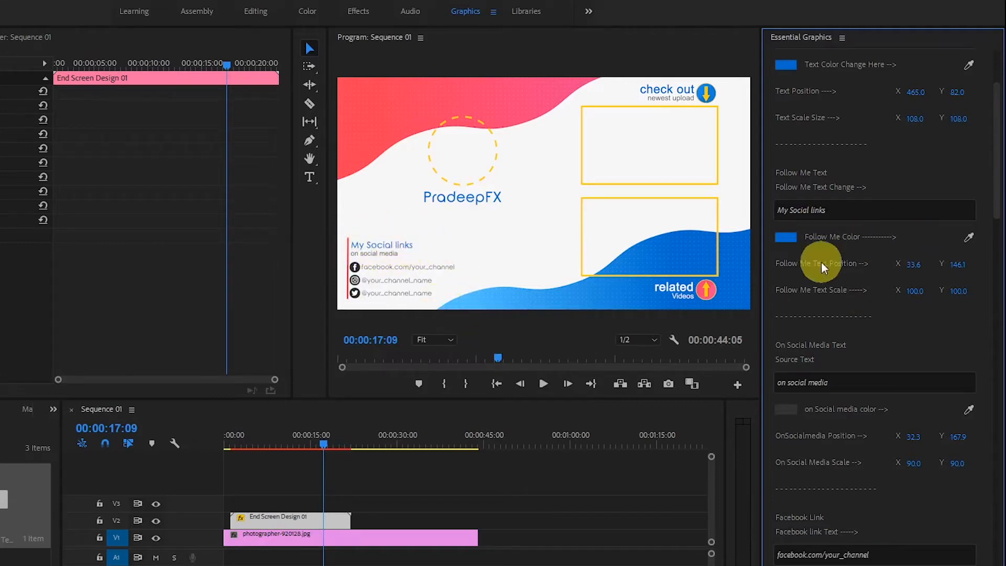
left_click(788, 236)
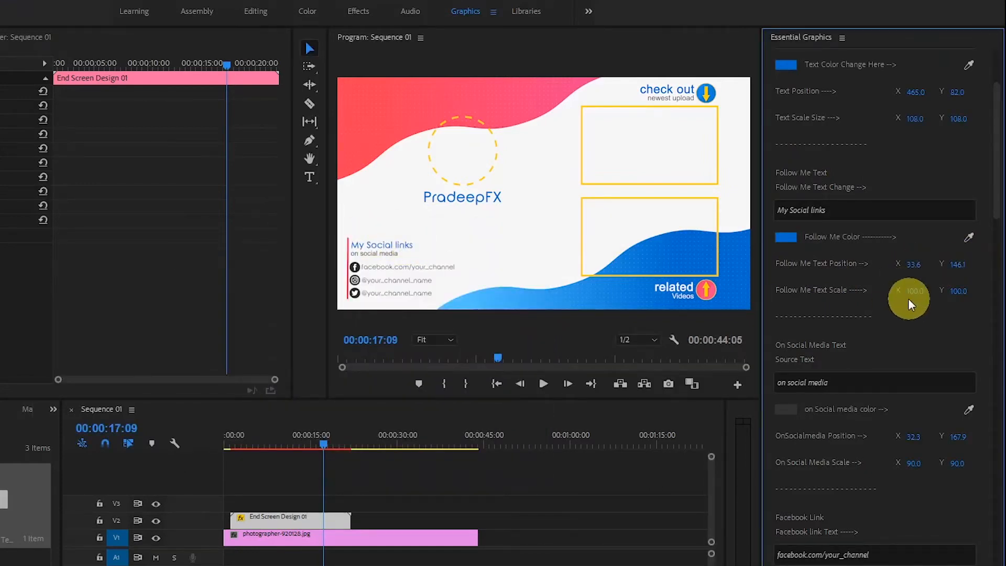
Change the On Social Media text under the social links heading to "my social media links".
scroll(995, 241, "down", 3)
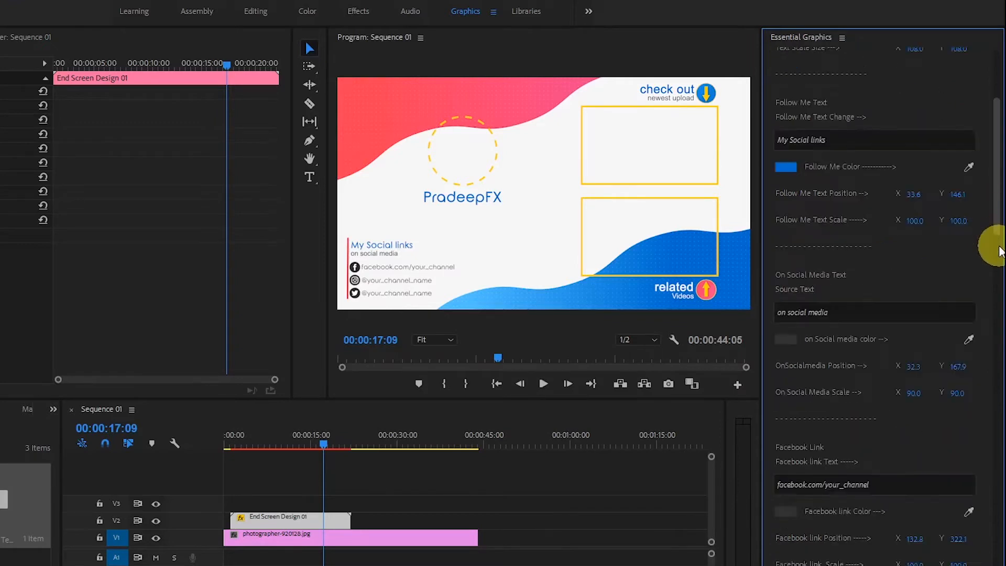
scroll(995, 246, "down", 5)
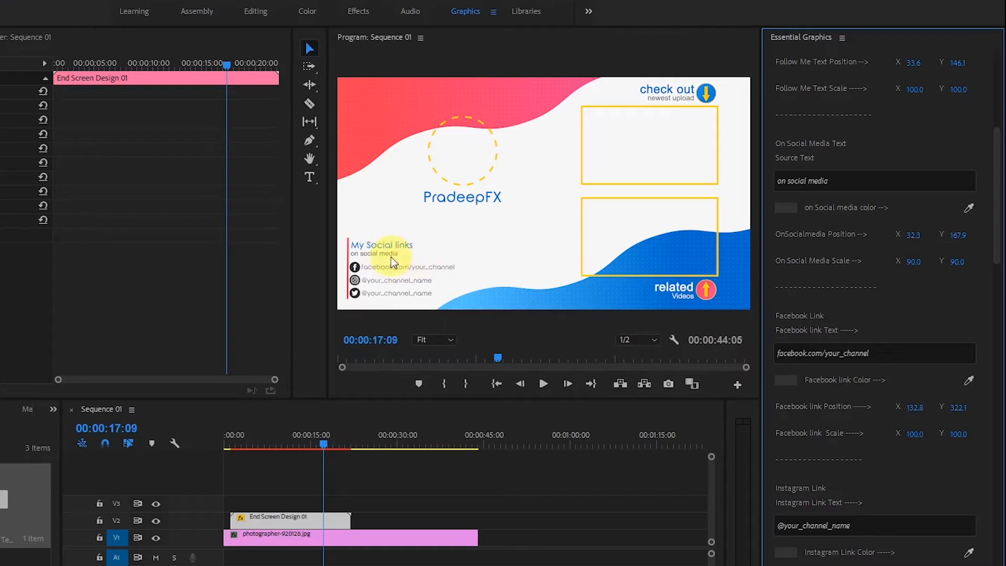
left_click(872, 179)
left_click_drag(869, 180, 703, 186)
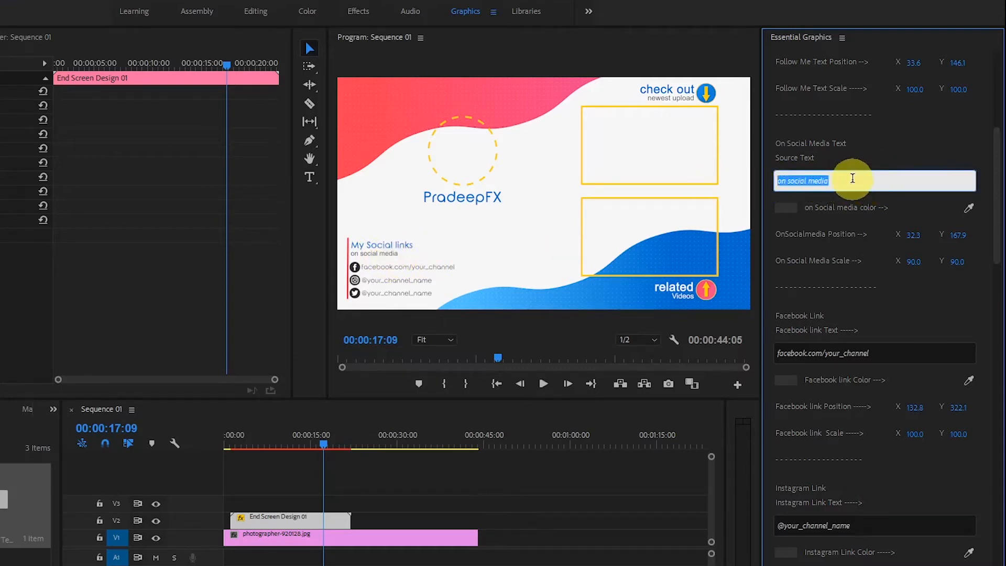
type("my s")
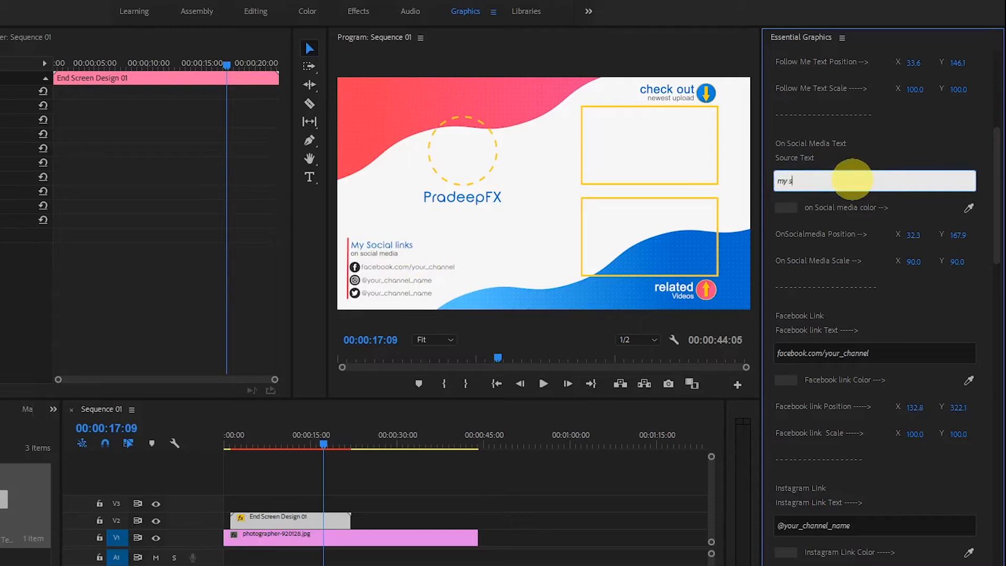
type("ocial media links")
key("Return")
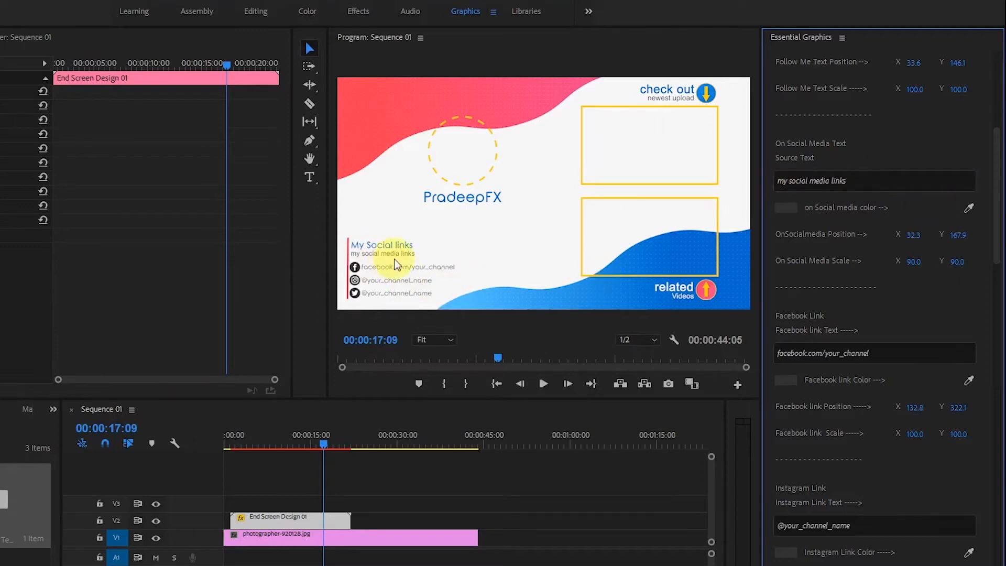
Check the On Social Media text's color option and try sampling a new color from the preview with the eyedropper.
left_click(785, 208)
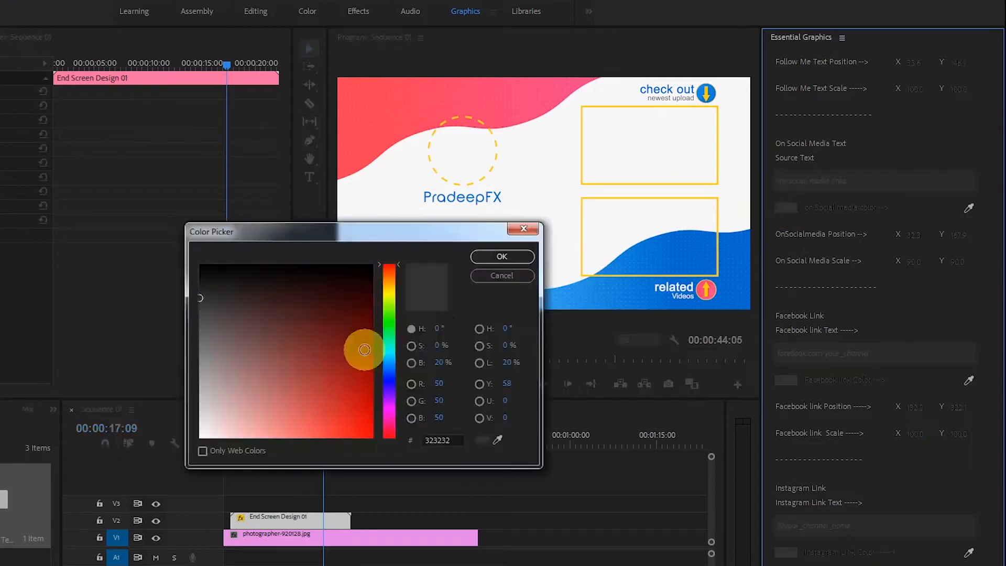
left_click(513, 256)
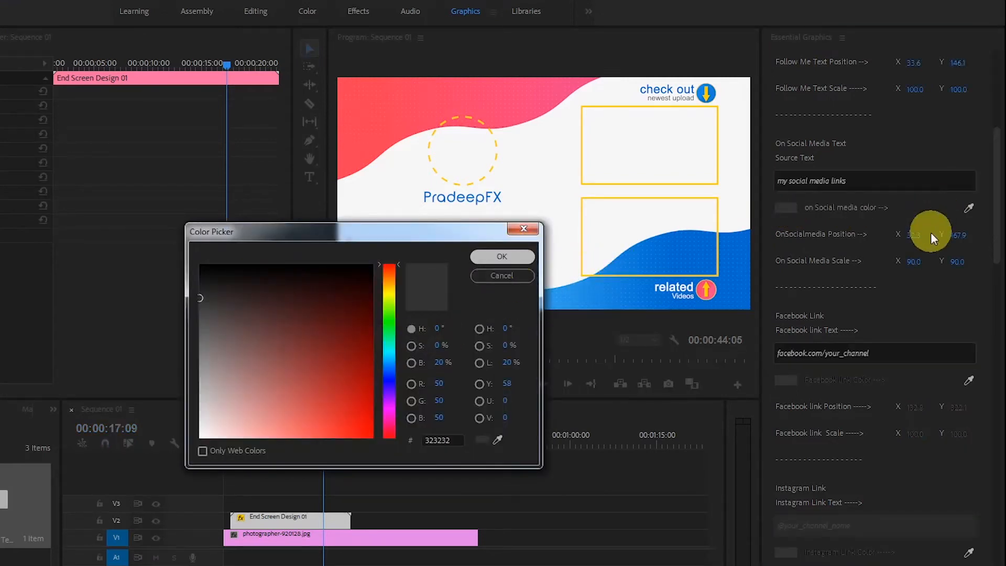
left_click(969, 208)
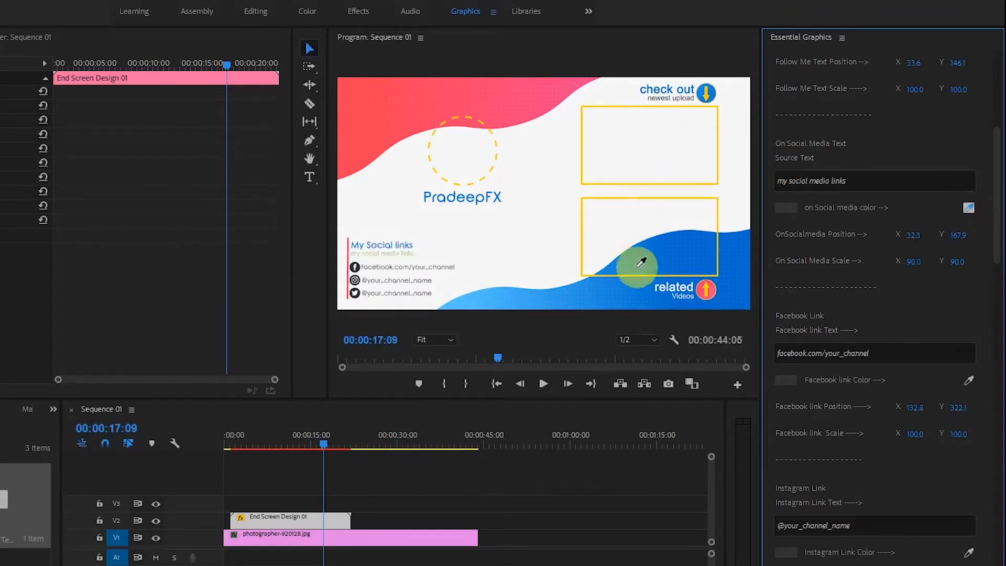
left_click(664, 257)
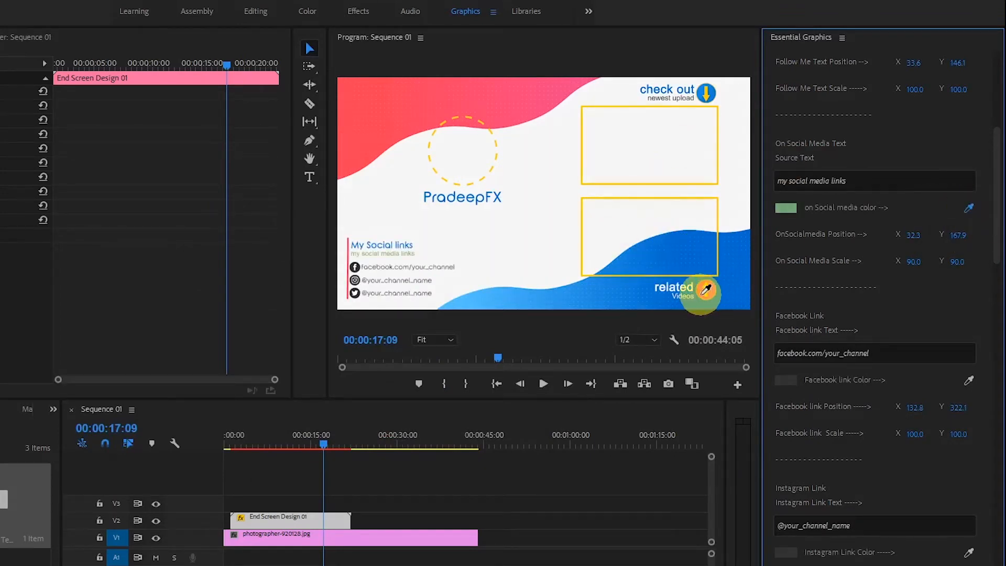
left_click(739, 250)
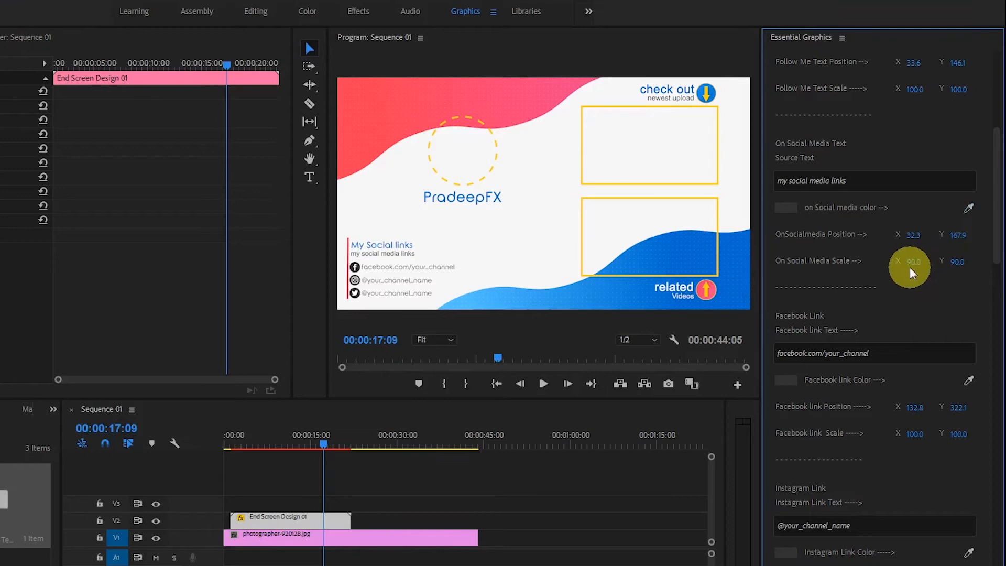
Change the Facebook link text to "facebook.com/PradeepFx".
left_click_drag(995, 251, 1000, 201)
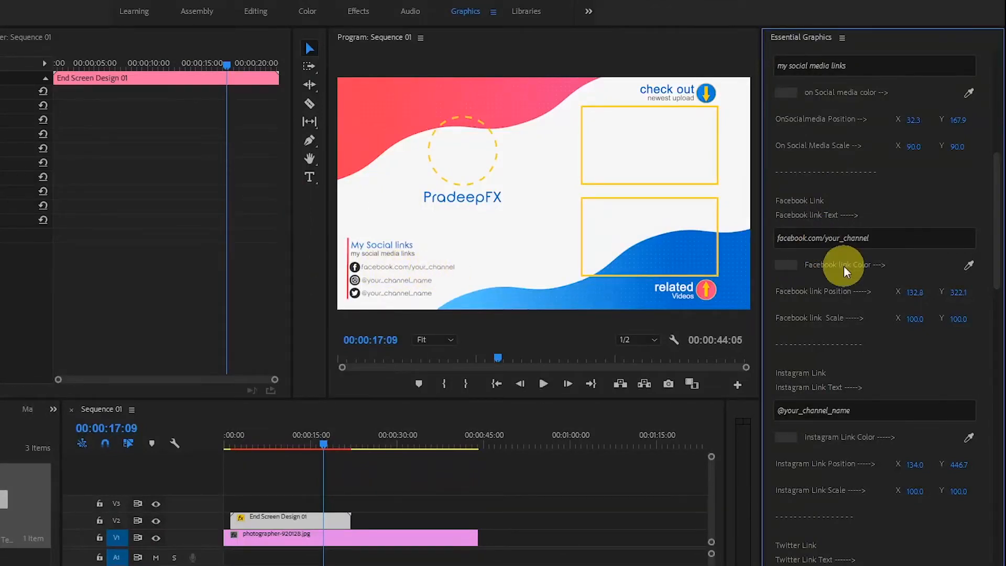
left_click(882, 237)
left_click_drag(887, 237, 825, 237)
key("BackSpace")
type("PradeepF")
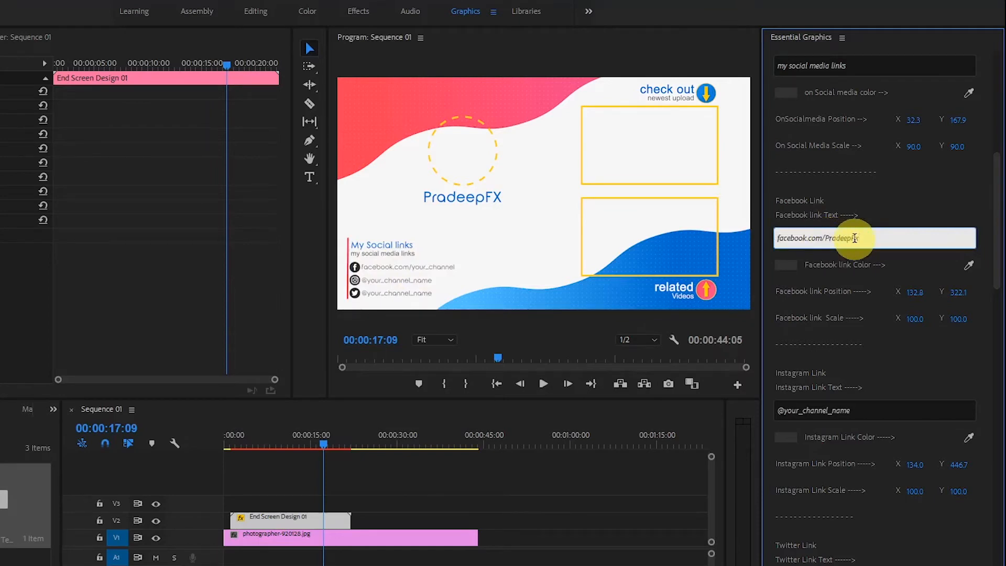
key("Return")
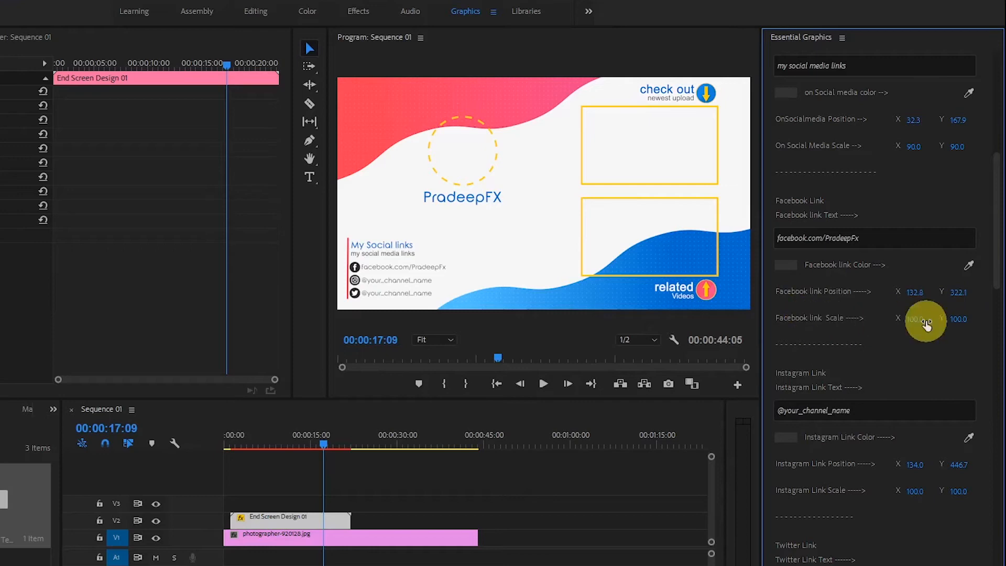
left_click_drag(996, 292, 1001, 329)
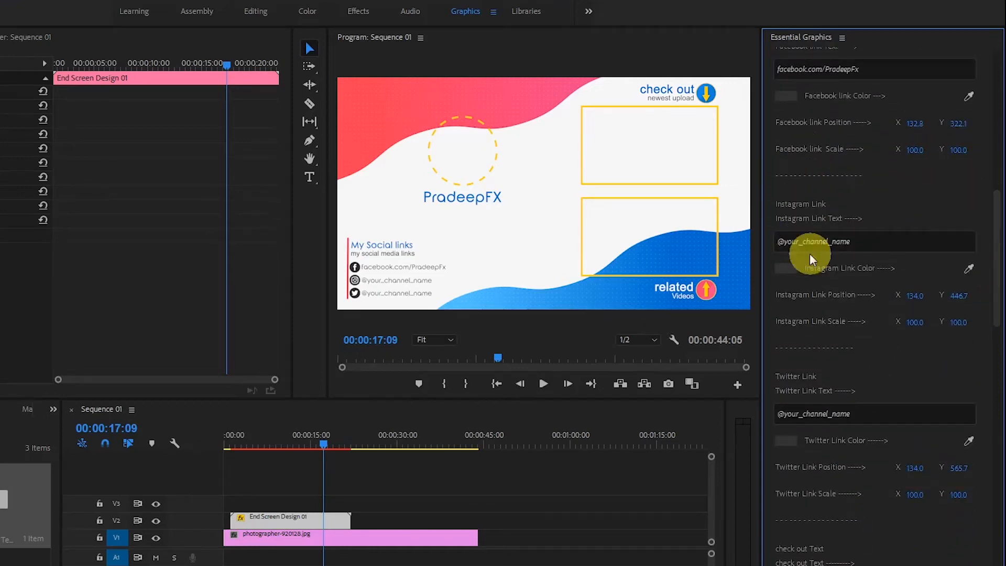
left_click(869, 242)
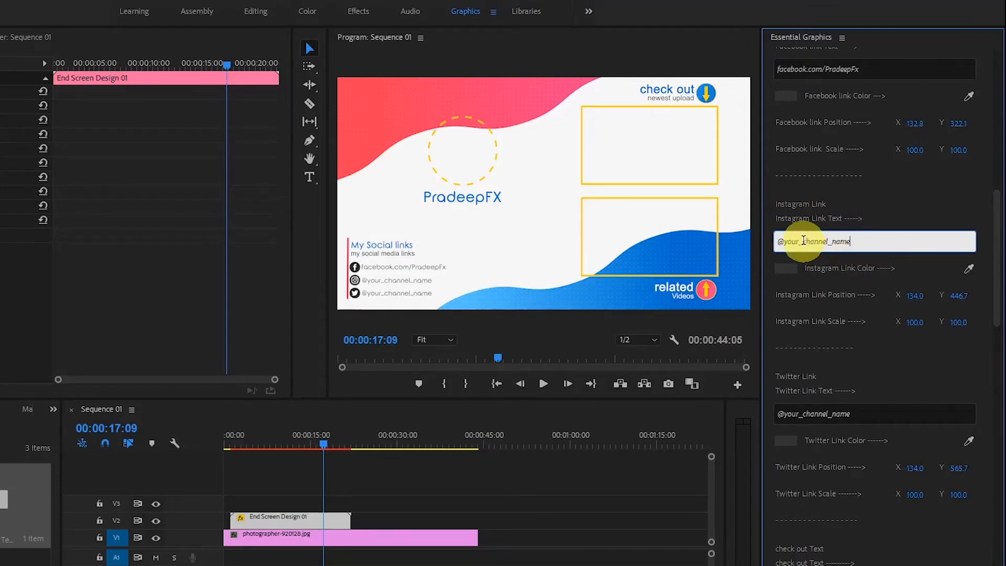
left_click_drag(804, 241, 838, 242)
key("BackSpace")
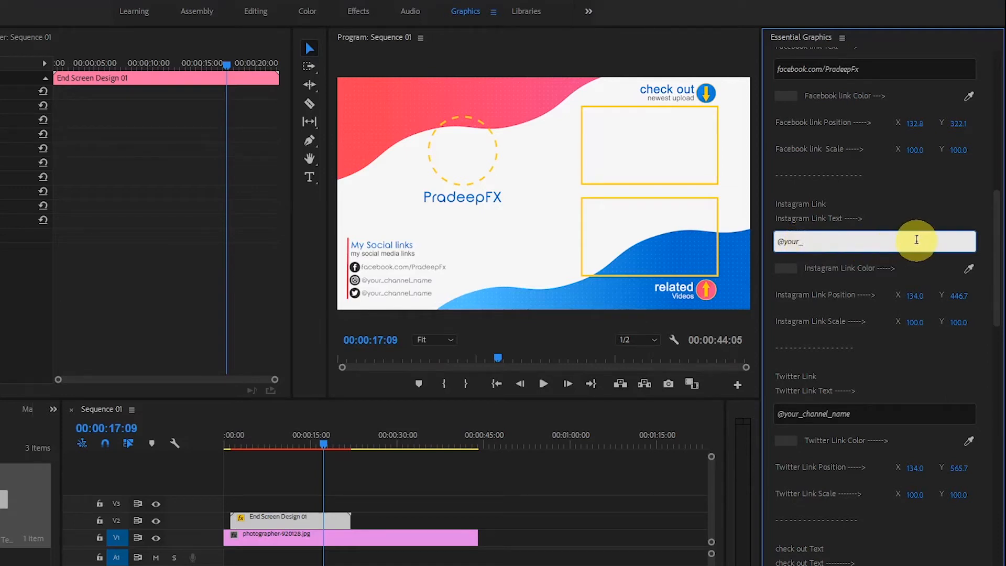
key("Return")
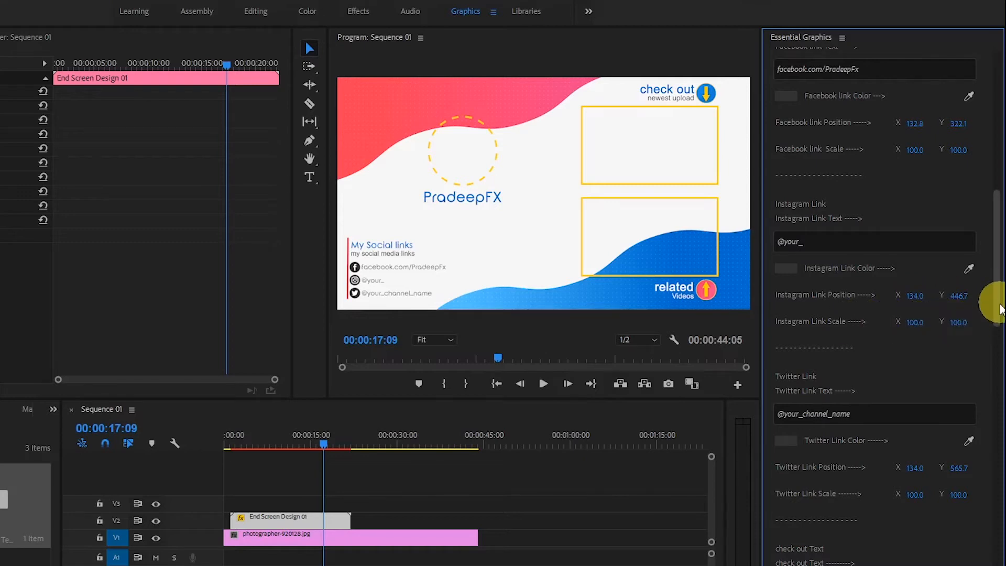
Look through the Twitter link and check out text settings of the template.
scroll(995, 324, "down", 3)
scroll(995, 347, "down", 7)
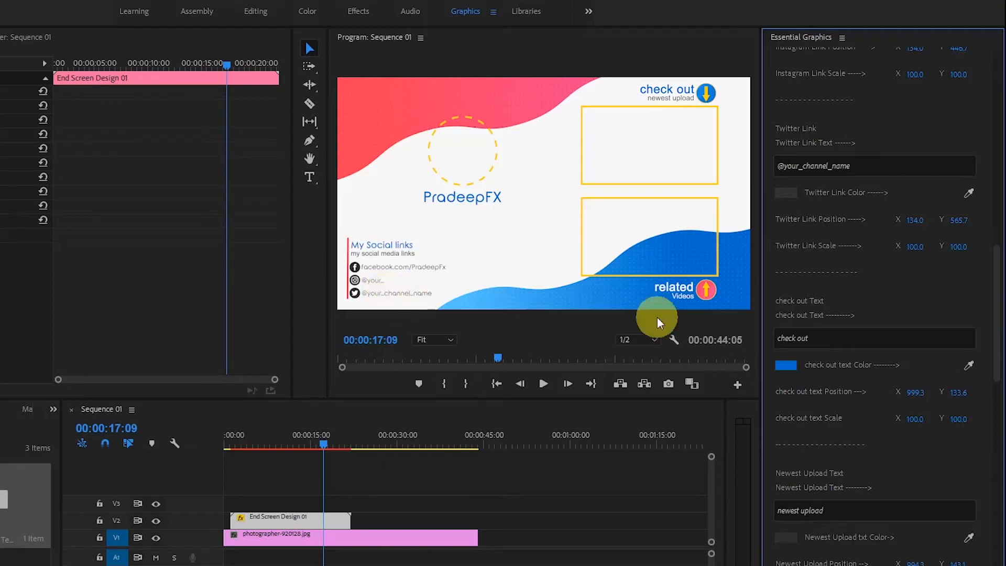
scroll(1000, 301, "up", 2)
scroll(998, 306, "down", 6)
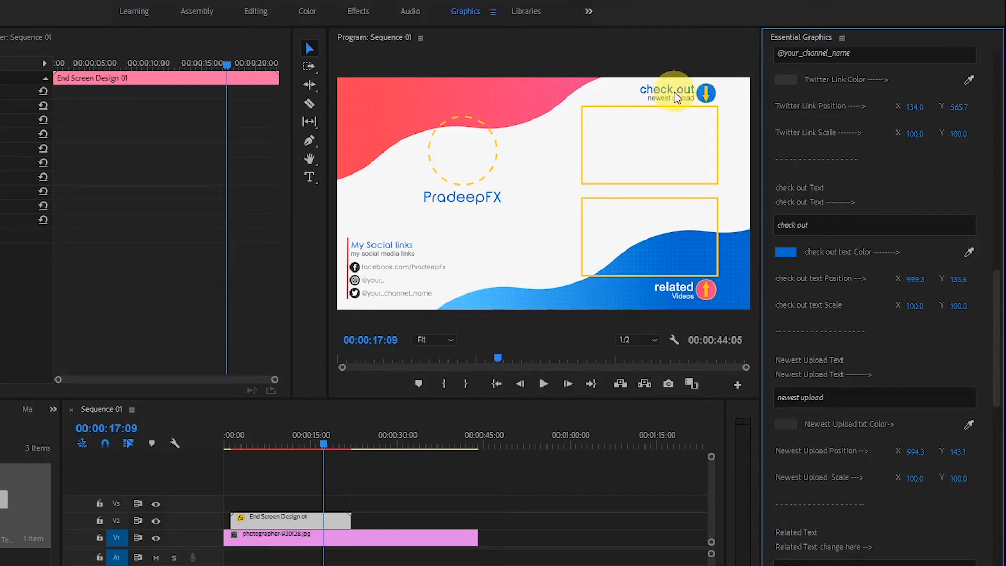
left_click(835, 224)
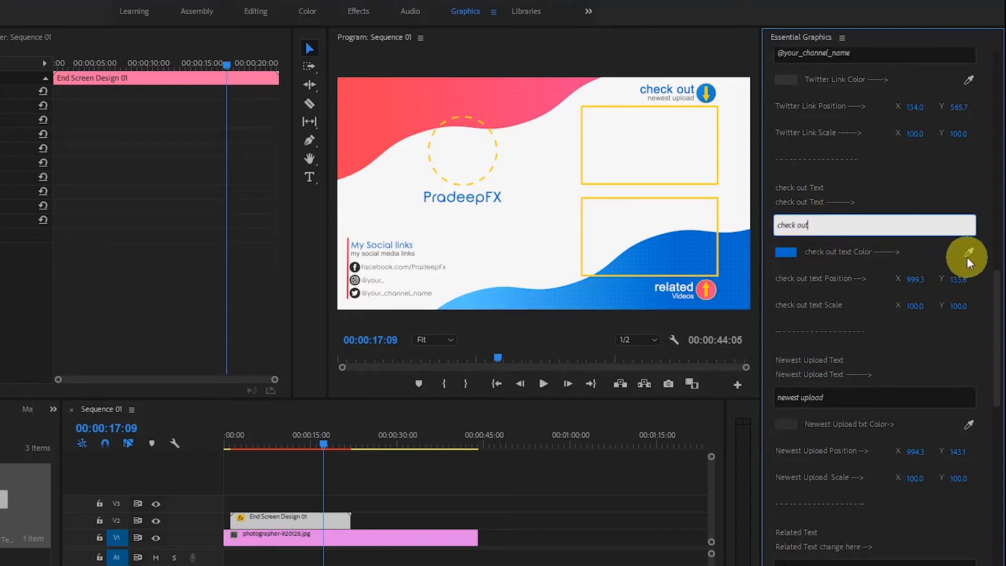
scroll(995, 325, "up", 8)
Try clearing the Newest Upload text completely, and undo the deletion.
scroll(995, 324, "down", 8)
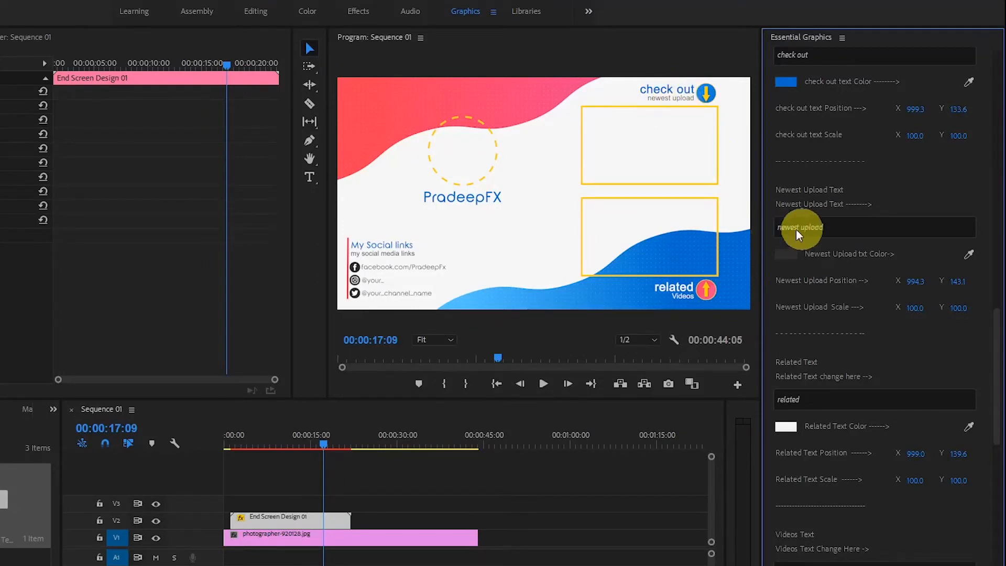
left_click(871, 228)
key("BackSpace")
key("BackSpace")
key("BackSpace")
key("BackSpace")
key("BackSpace")
key("BackSpace")
key("BackSpace")
key("BackSpace")
key("BackSpace")
key("BackSpace")
key("BackSpace")
key("BackSpace")
key("BackSpace")
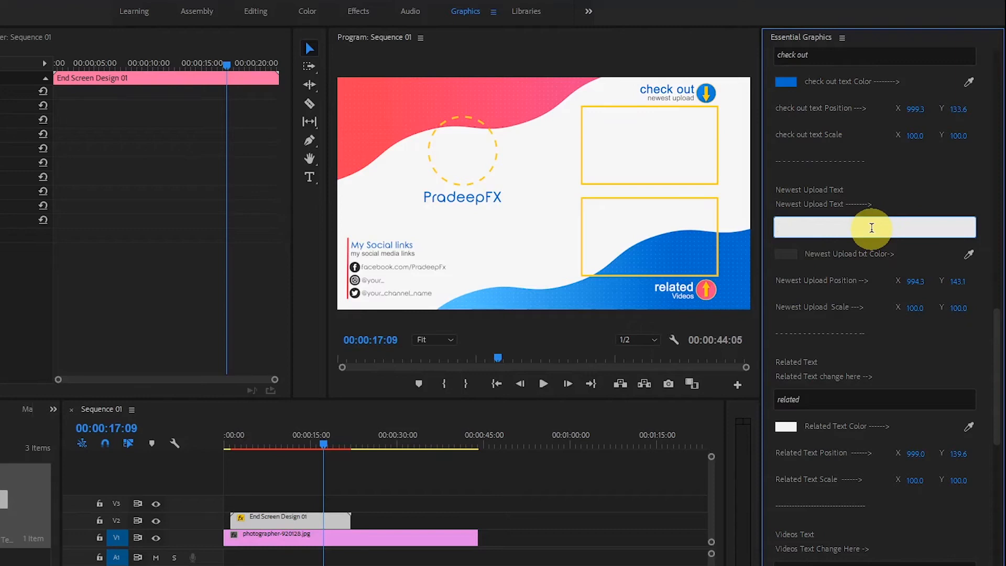
key("Return")
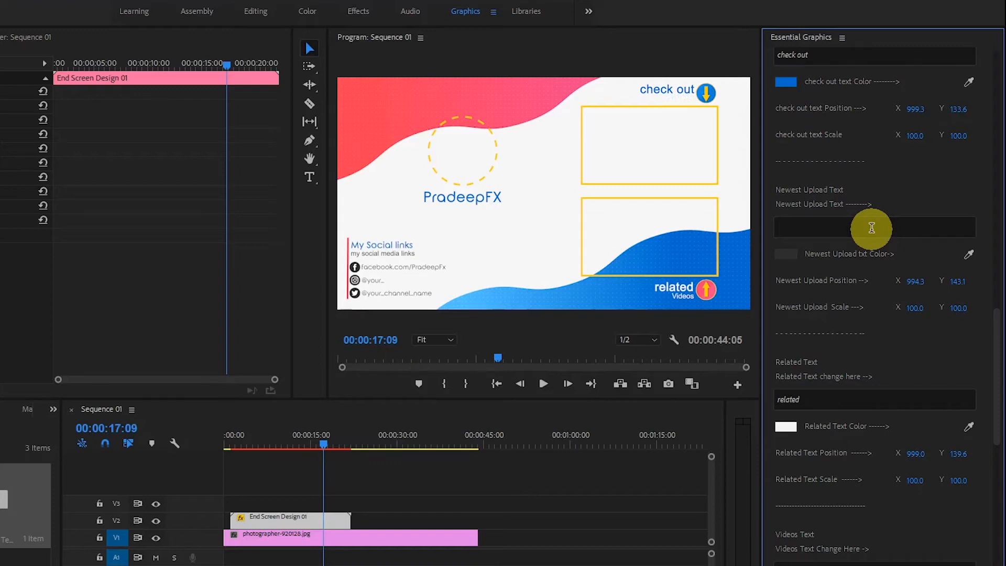
key("ctrl+z")
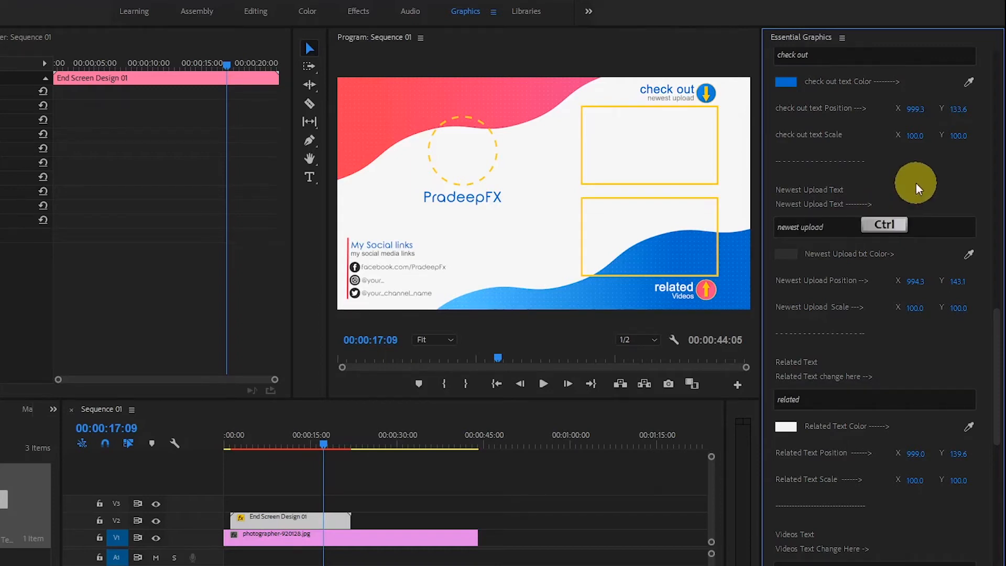
Try changing the Related text to "Suggested", and undo the change.
left_click_drag(990, 314, 990, 362)
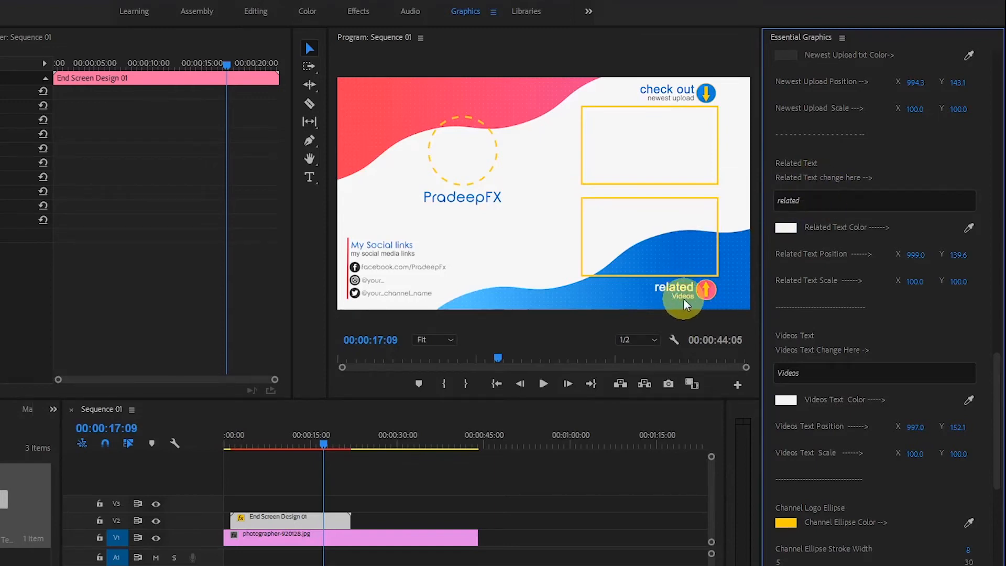
left_click(837, 201)
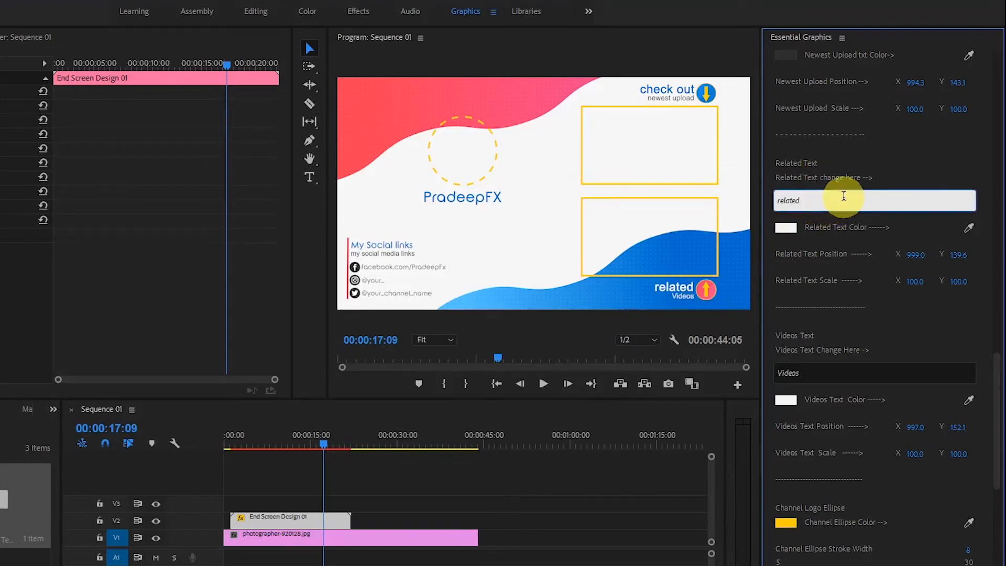
type("Video")
key("ctrl+a")
type("Suggested Vi")
key("BackSpace")
key("BackSpace")
key("BackSpace")
key("Return")
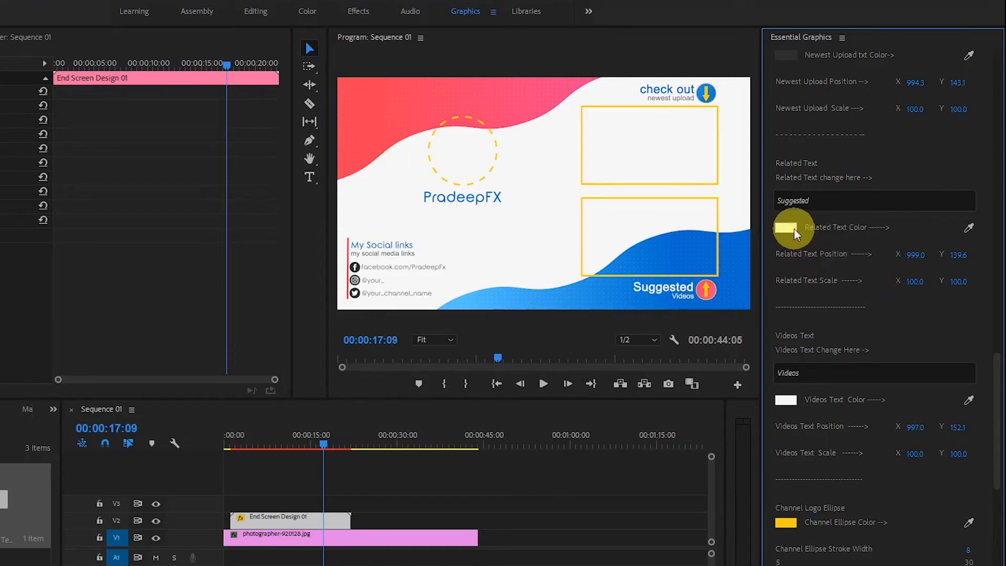
type("related")
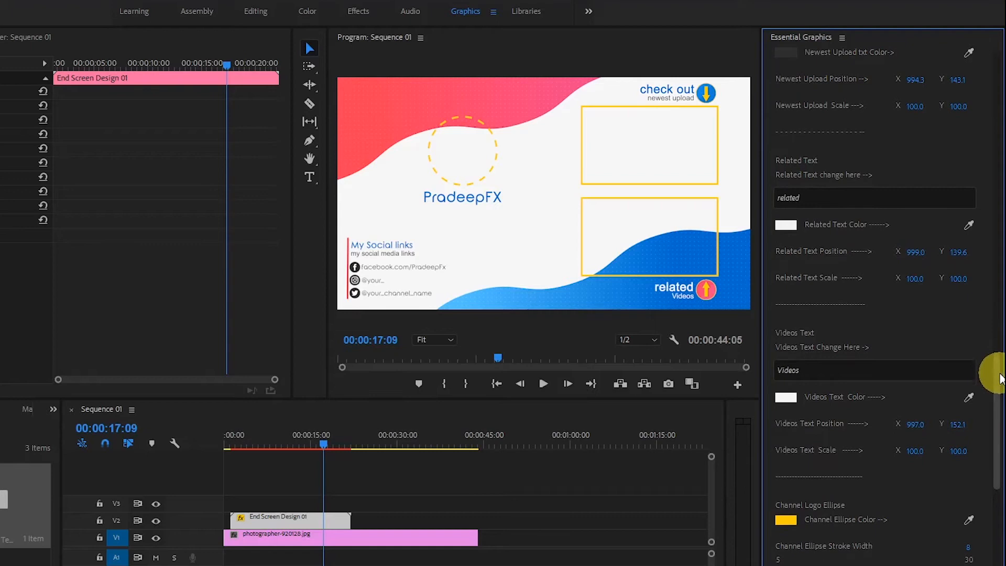
Examine the Videos text field and its color, position and scale options without editing them.
scroll(942, 330, "down", 1)
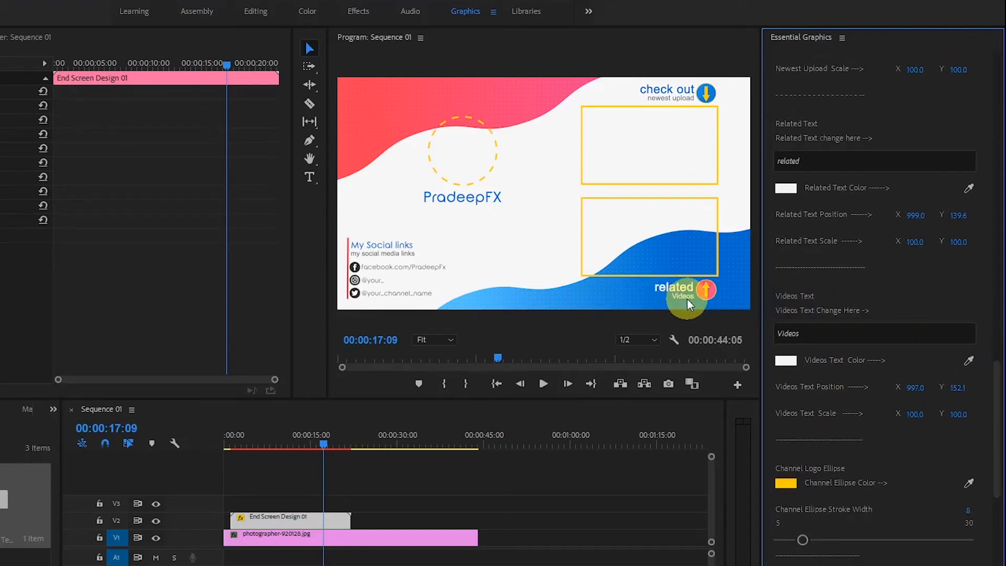
scroll(995, 398, "down", 2)
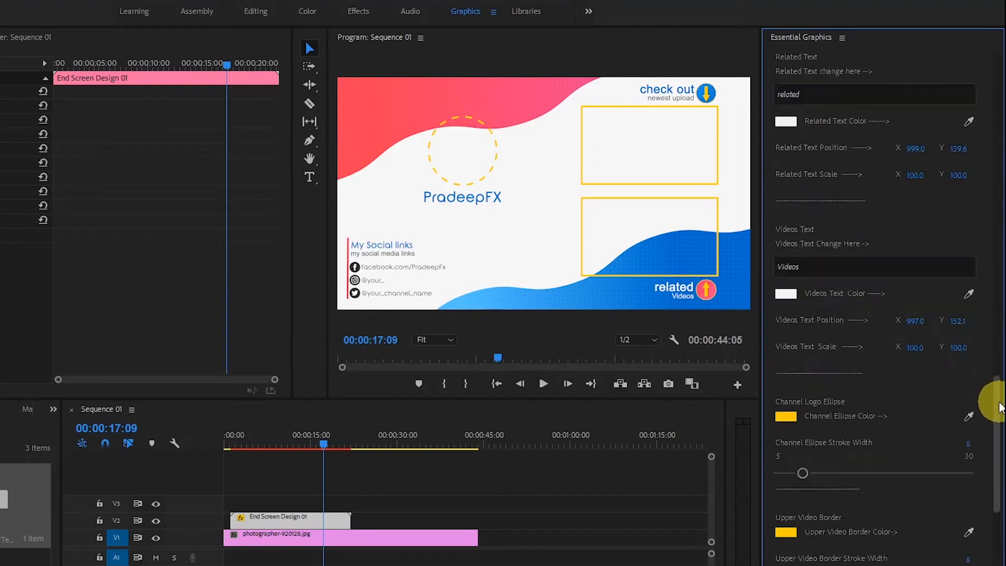
scroll(995, 403, "down", 2)
left_click(778, 200)
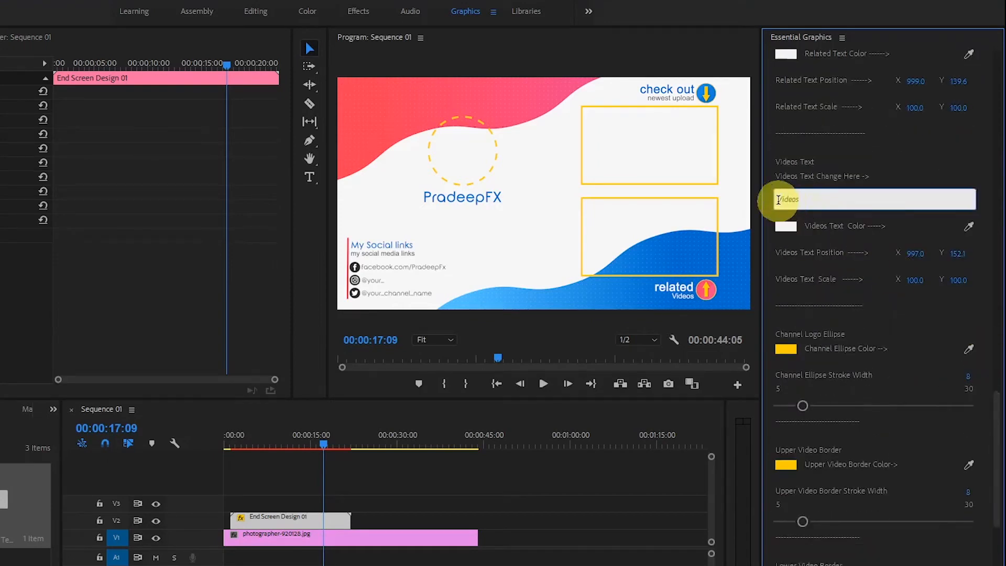
left_click(824, 200)
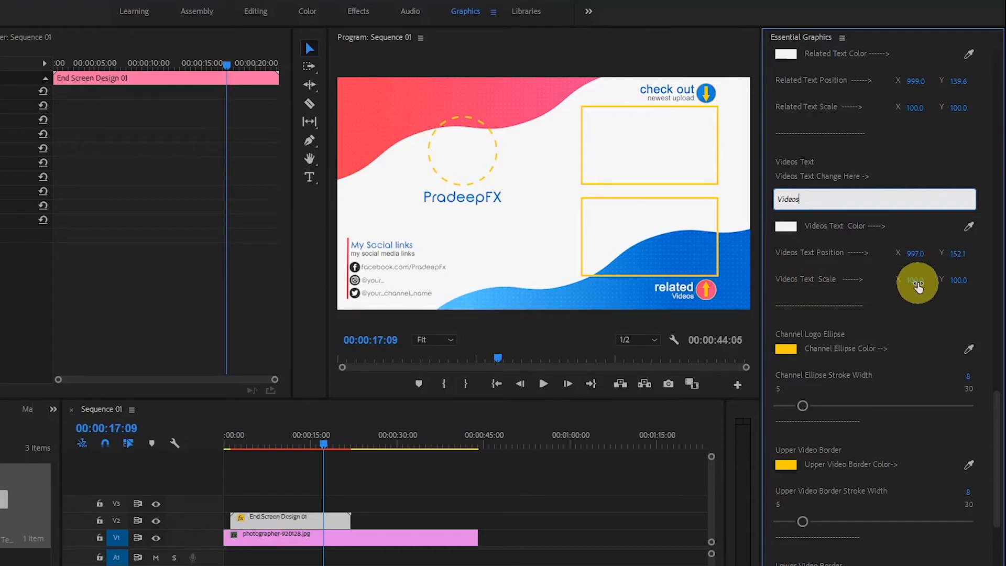
Set the channel logo ellipse color to dark blue 042466.
scroll(992, 411, "down", 5)
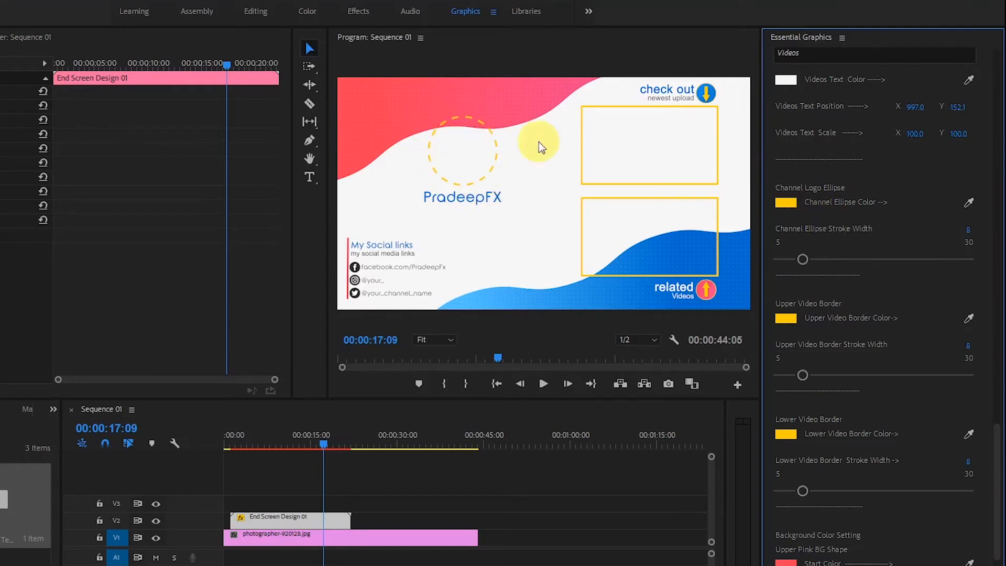
left_click(784, 202)
left_click_drag(388, 377, 388, 370)
left_click_drag(363, 338, 366, 333)
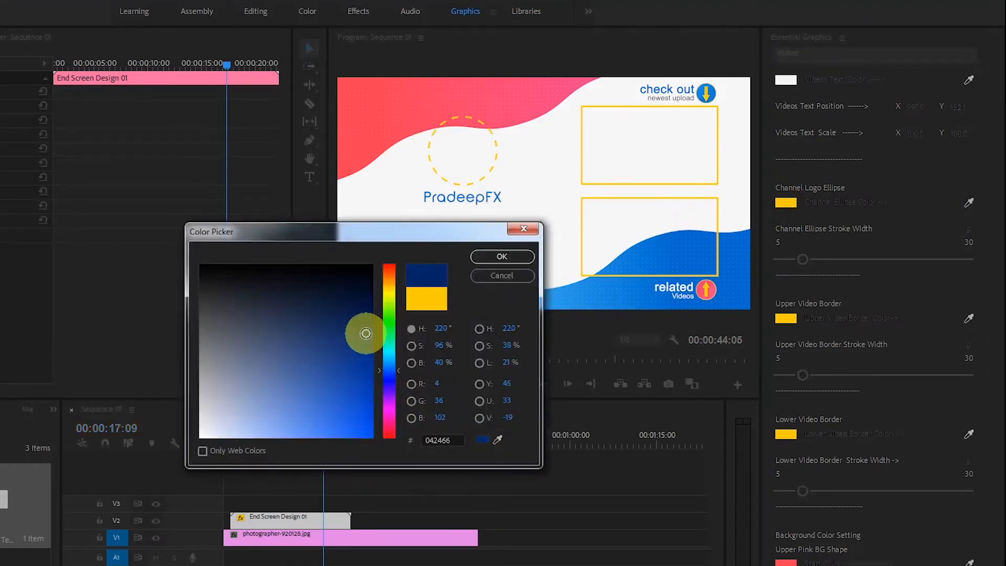
left_click(482, 266)
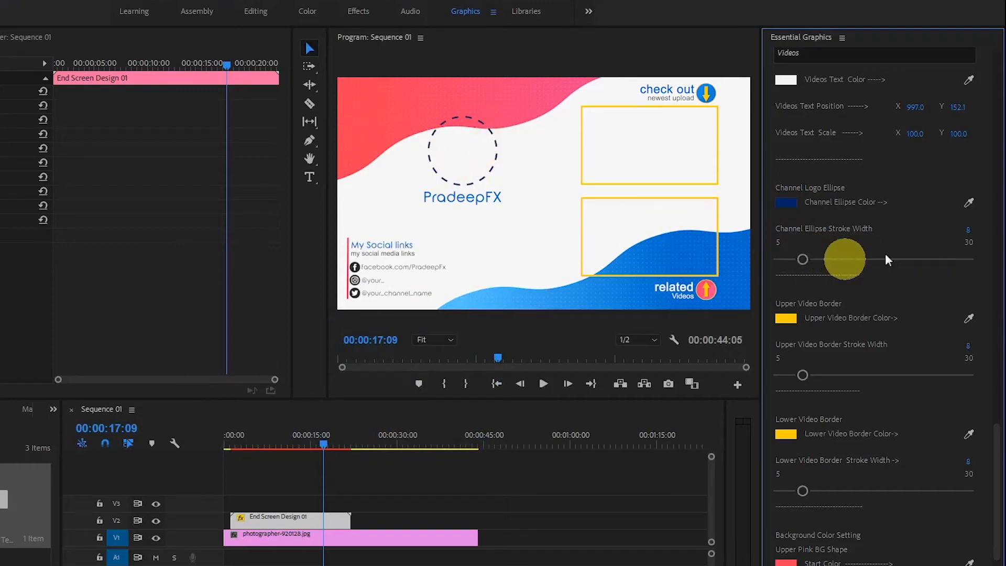
Try a channel logo ellipse stroke width of 15, reduce it to 8, and undo the last two changes.
left_click(974, 230)
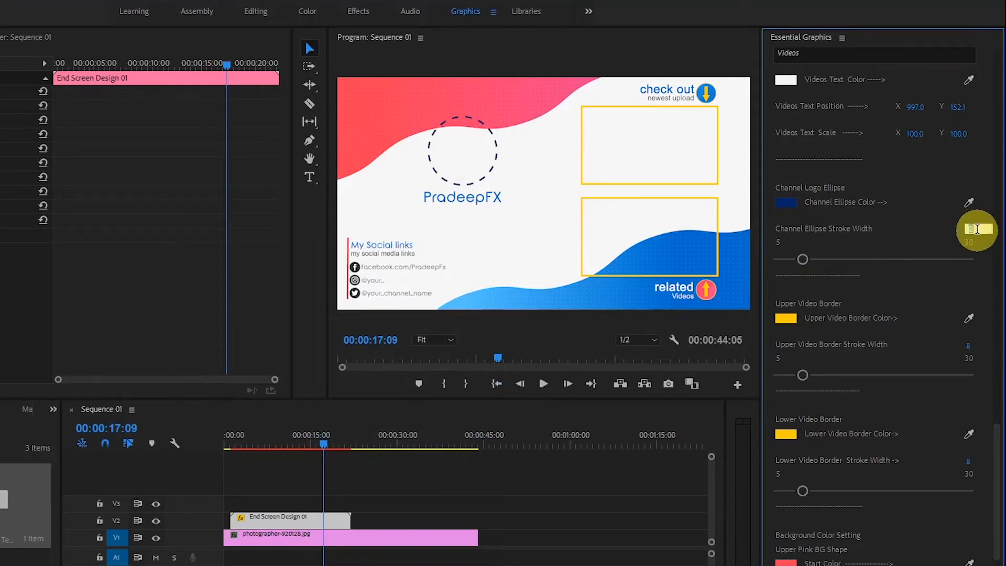
type("15")
key("Return")
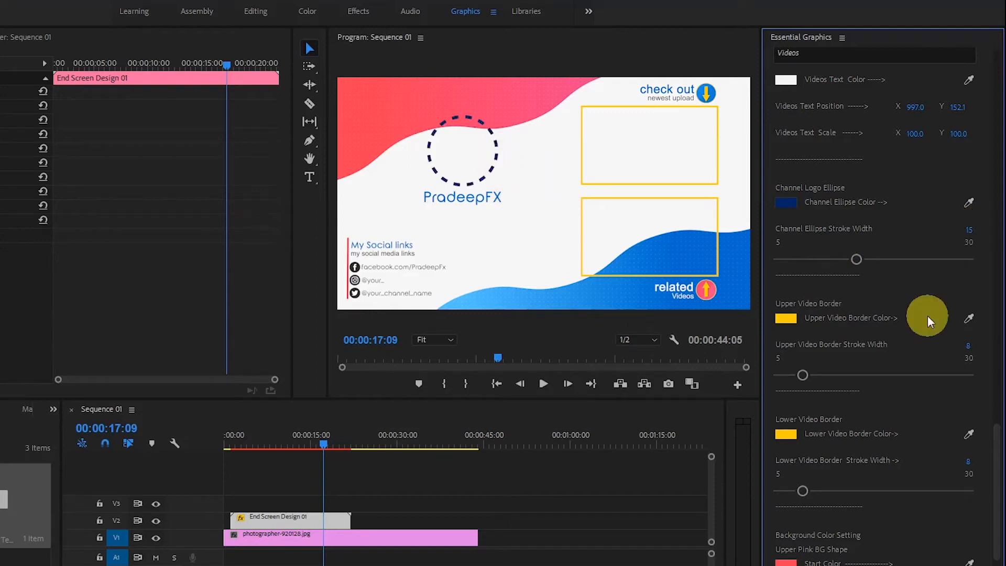
mouse_move(859, 261)
left_mouse_down()
mouse_move(926, 261)
mouse_move(806, 260)
mouse_move(985, 258)
mouse_move(763, 259)
mouse_move(886, 257)
mouse_move(806, 257)
left_mouse_up()
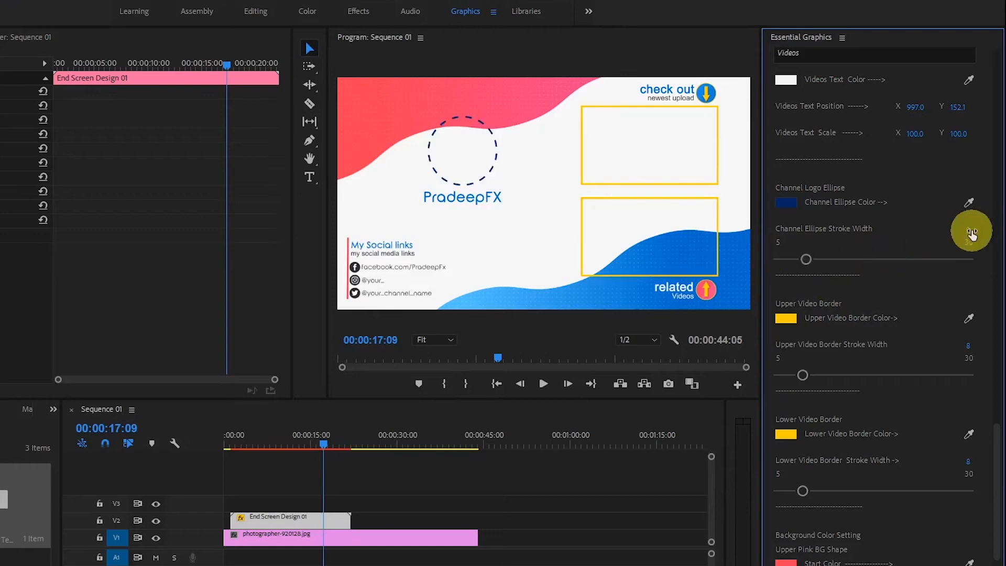
left_click(972, 231)
type("8")
key("Return")
key("ctrl+z")
key("ctrl+z")
Set the channel logo ellipse stroke width to 8 and its color to yellow.
left_click(972, 230)
type("8")
key("Return")
left_click(969, 203)
left_click(810, 295)
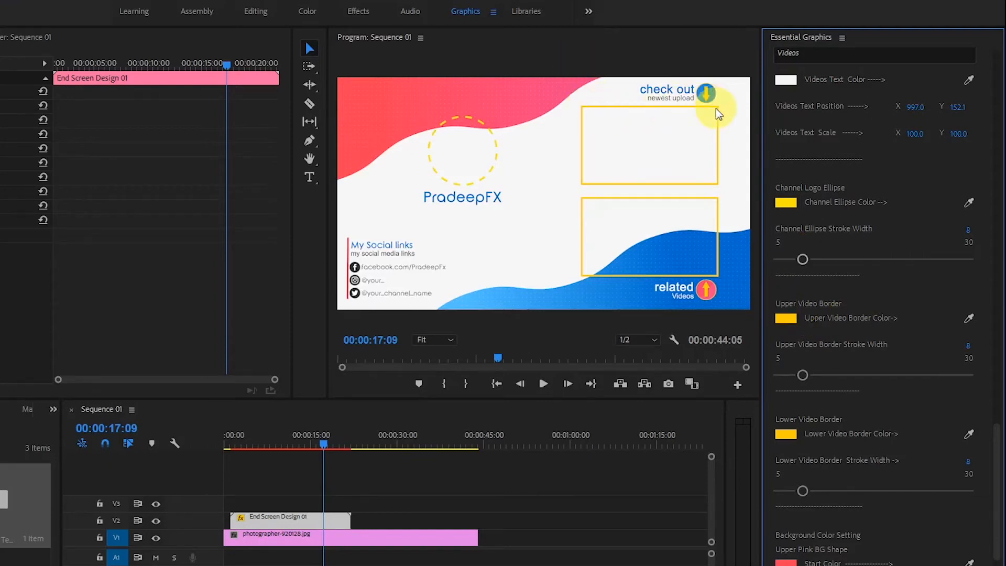
Try a thicker upper video border stroke, and set its width back to 8.
mouse_move(802, 375)
left_mouse_down()
mouse_move(784, 376)
mouse_move(944, 375)
mouse_move(857, 375)
left_mouse_up()
left_click(969, 347)
type("8")
key("Return")
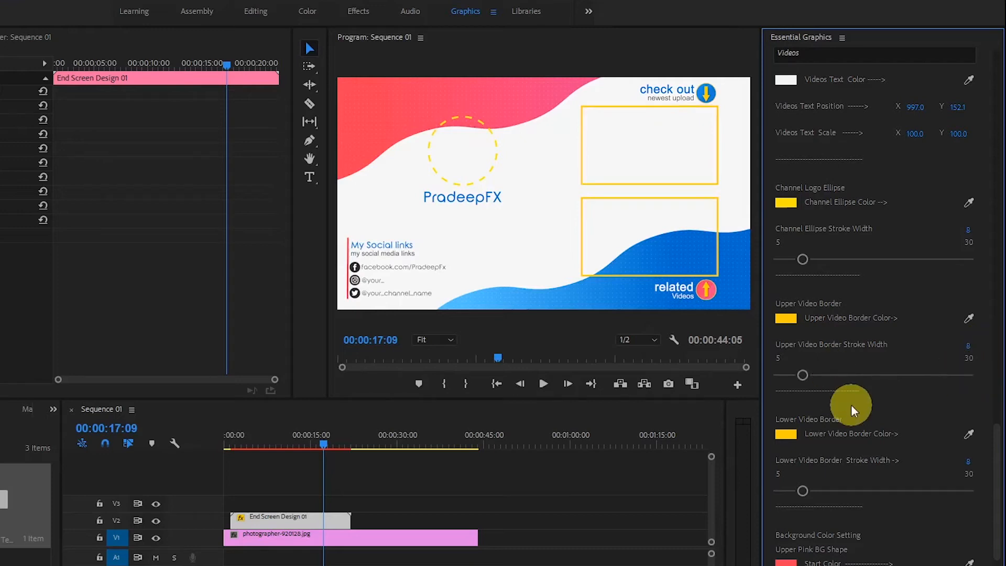
Widen the lower video border stroke to 13, try a much thicker stroke, and reduce it to 8.
scroll(989, 456, "down", 5)
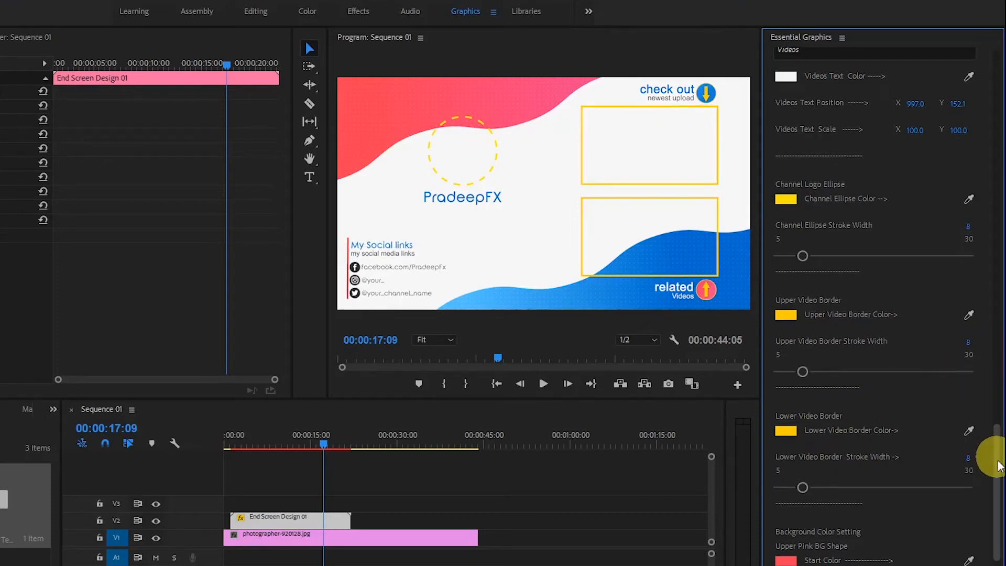
left_click_drag(996, 485, 996, 488)
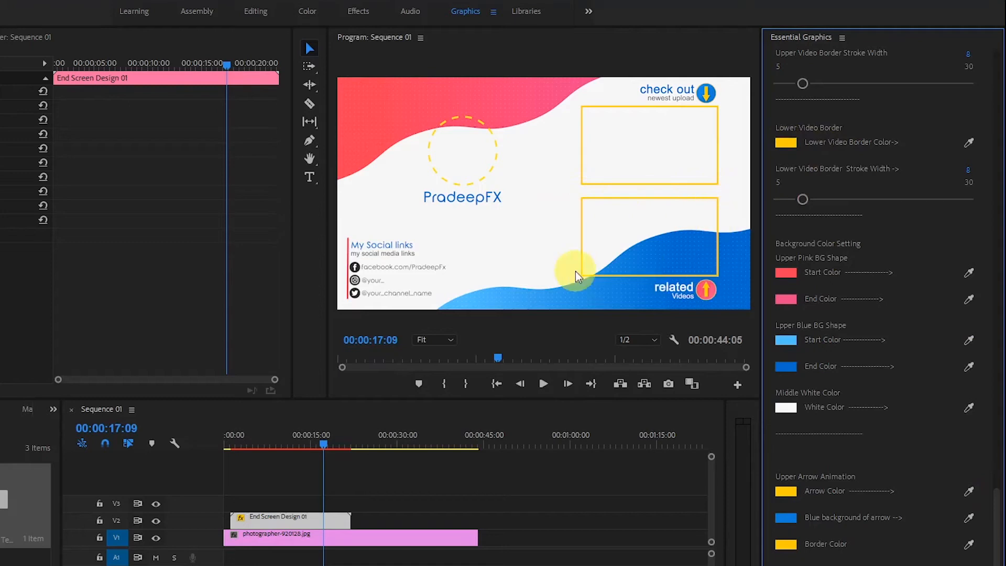
mouse_move(806, 201)
left_mouse_down()
mouse_move(860, 200)
mouse_move(814, 199)
mouse_move(841, 199)
left_mouse_up()
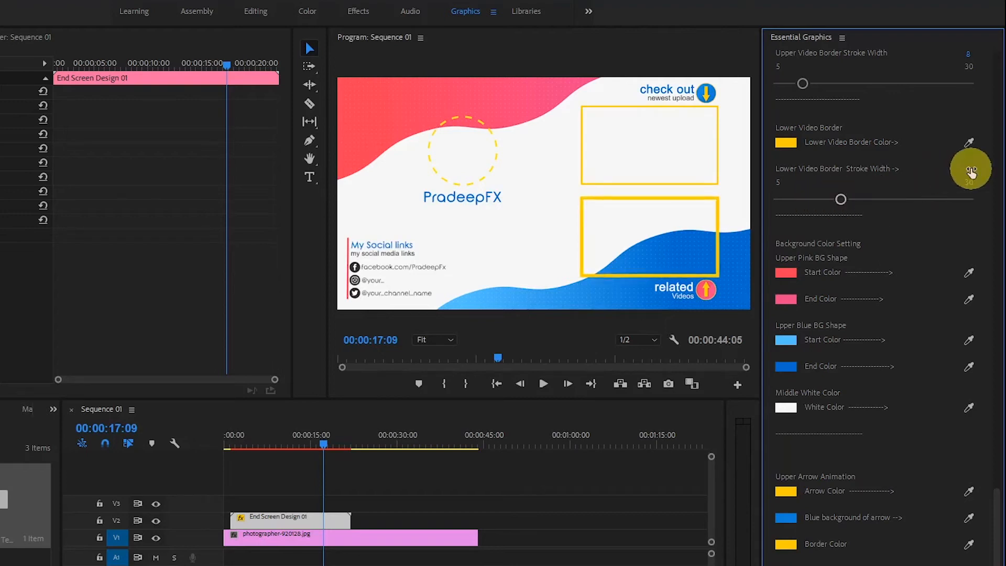
left_click(950, 199)
left_click_drag(951, 199, 802, 199)
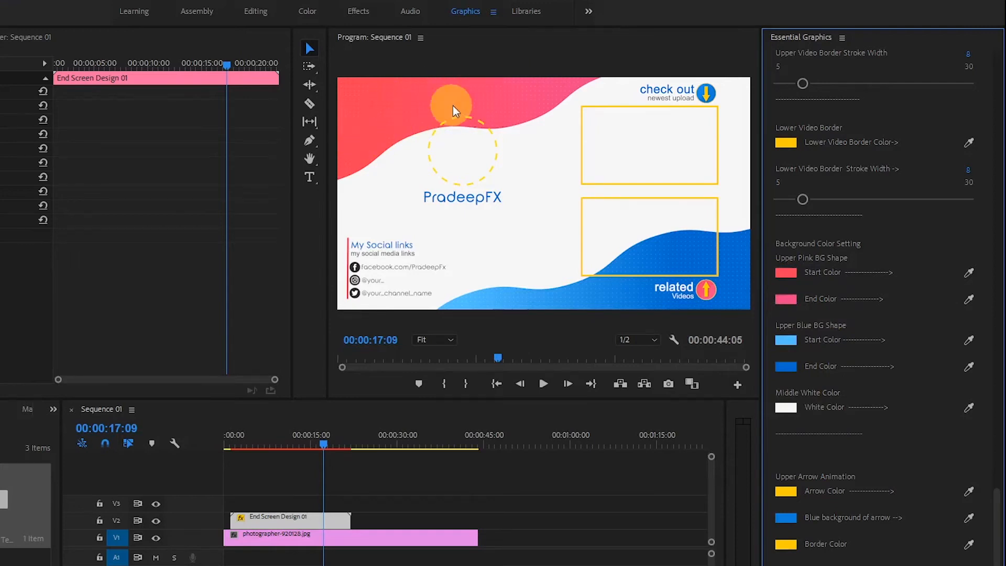
Try a green 61FF3C start color and a dark green end color on the upper pink background shape, and undo both.
left_click(786, 273)
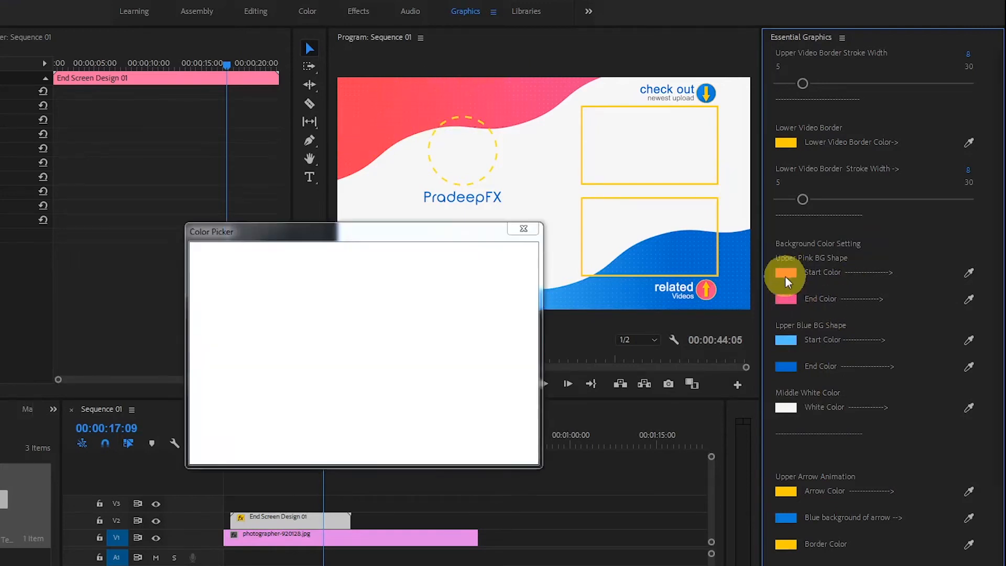
left_click_drag(409, 234, 420, 235)
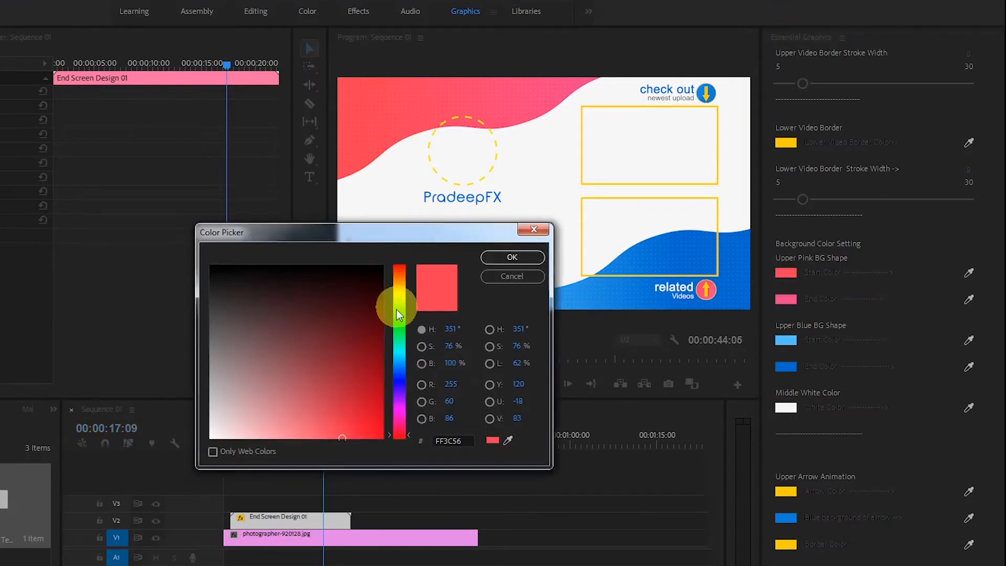
left_click(403, 314)
left_click(511, 258)
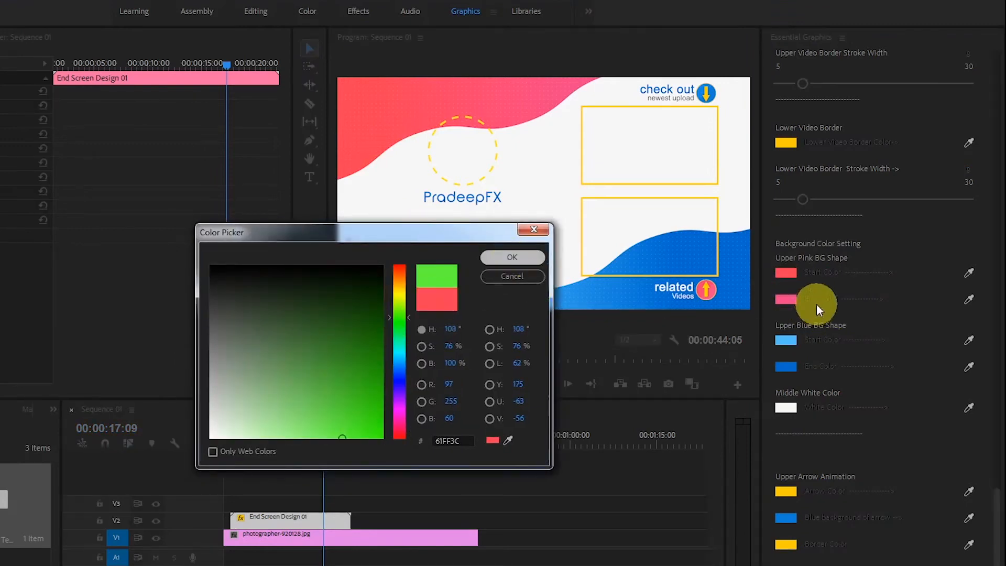
left_click(786, 300)
left_click(390, 344)
left_click(362, 355)
left_click(493, 260)
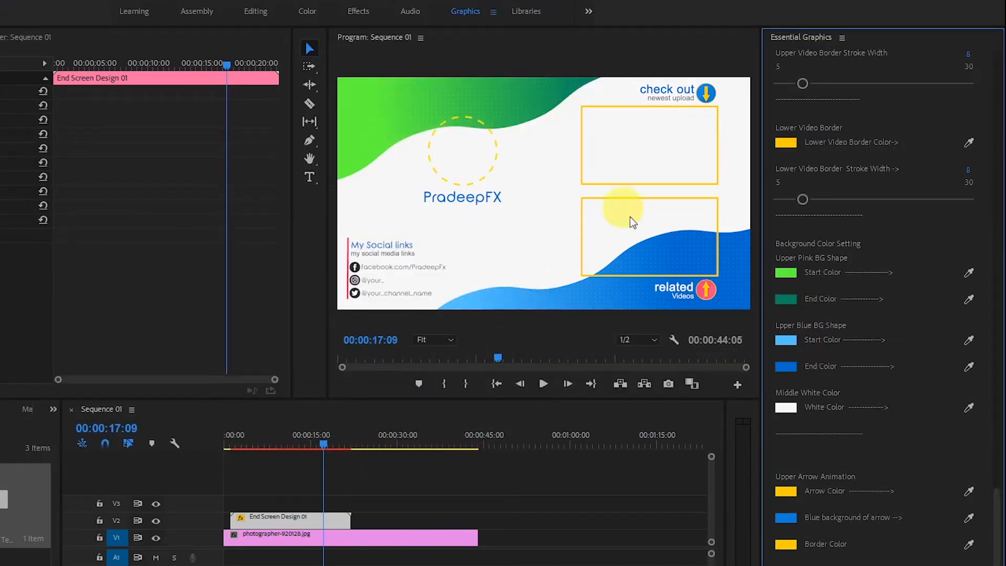
key("ctrl+z")
key("ctrl+z")
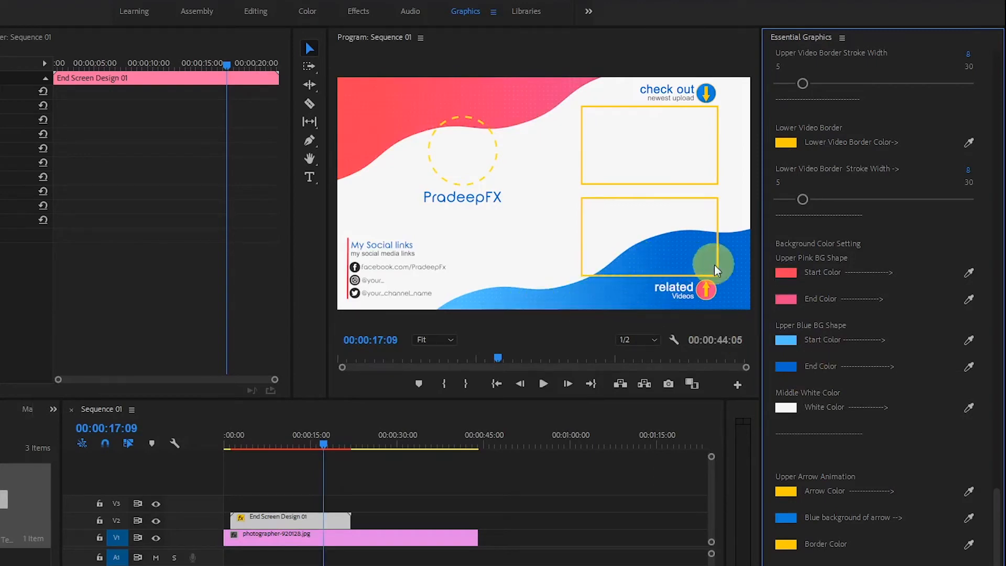
left_click(787, 340)
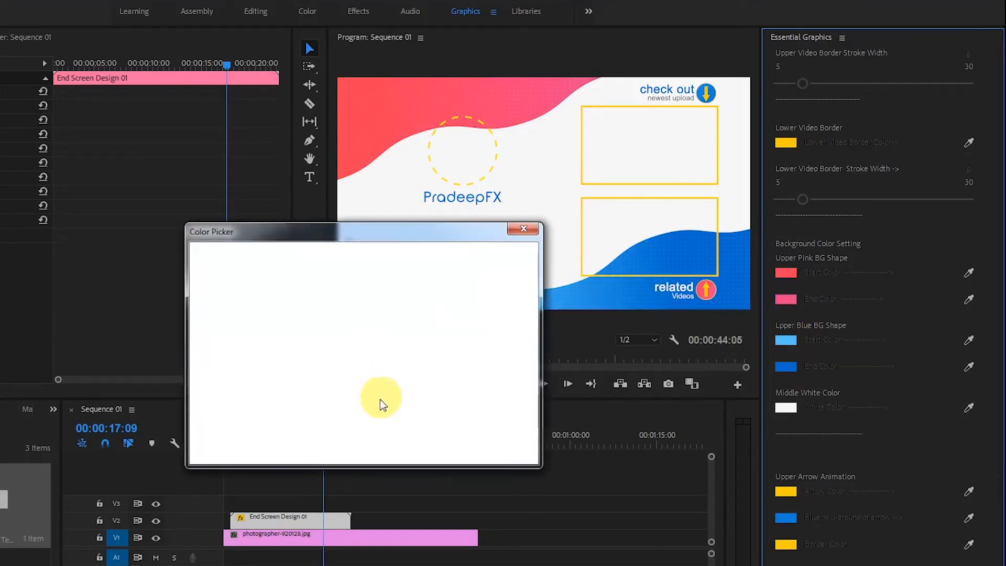
left_click(388, 291)
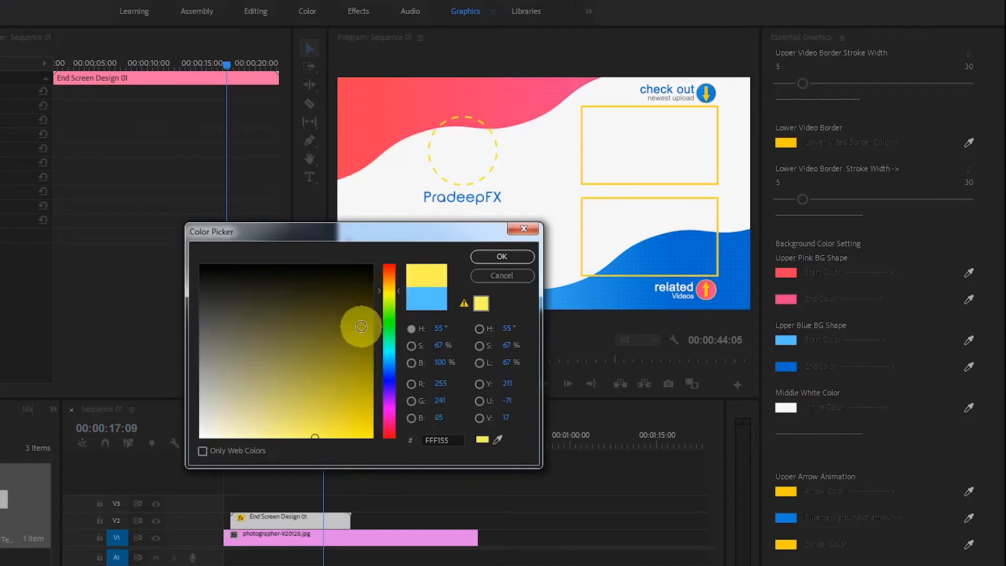
left_click(349, 378)
left_click(352, 419)
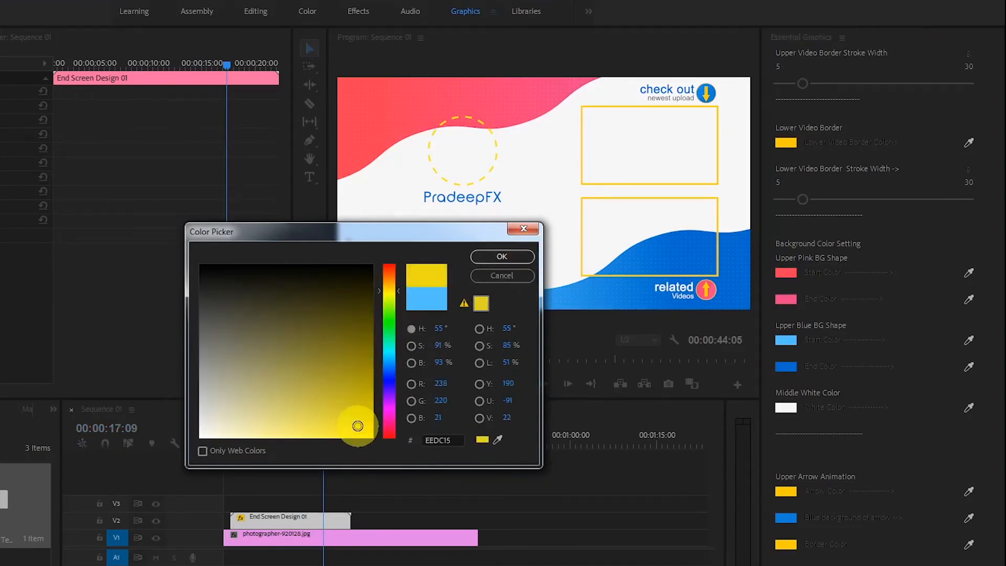
left_click(522, 229)
Try a green end color on the blue background shape, and undo it together with the last lower border width change.
left_click(786, 366)
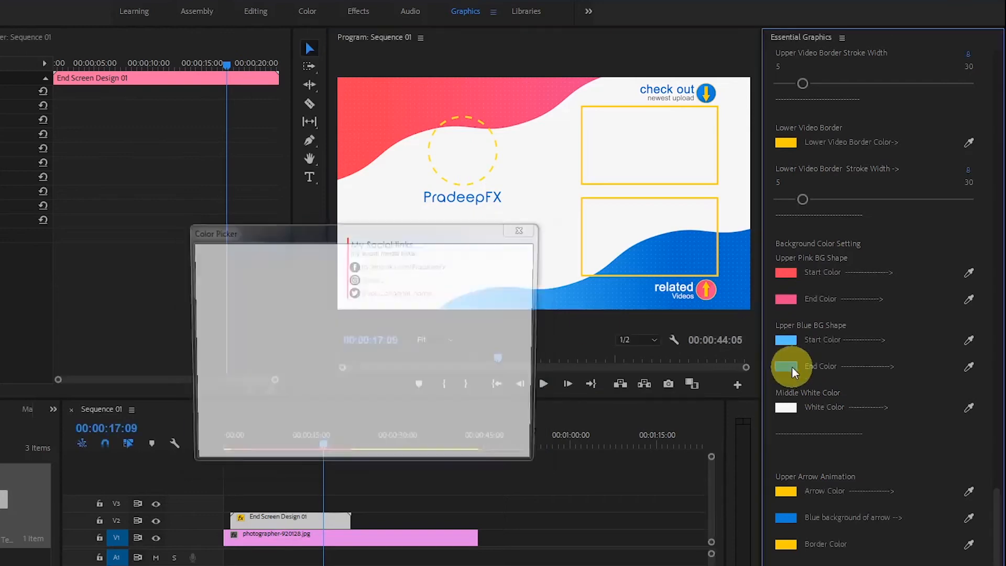
left_click(388, 320)
left_click(361, 369)
left_click(492, 257)
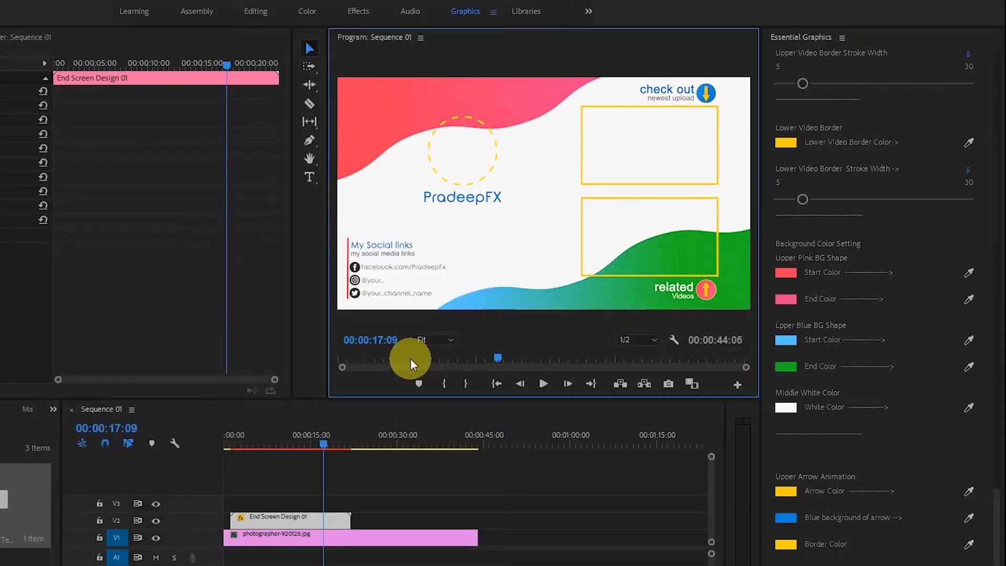
key("ctrl")
key("ctrl+z")
key("ctrl+z")
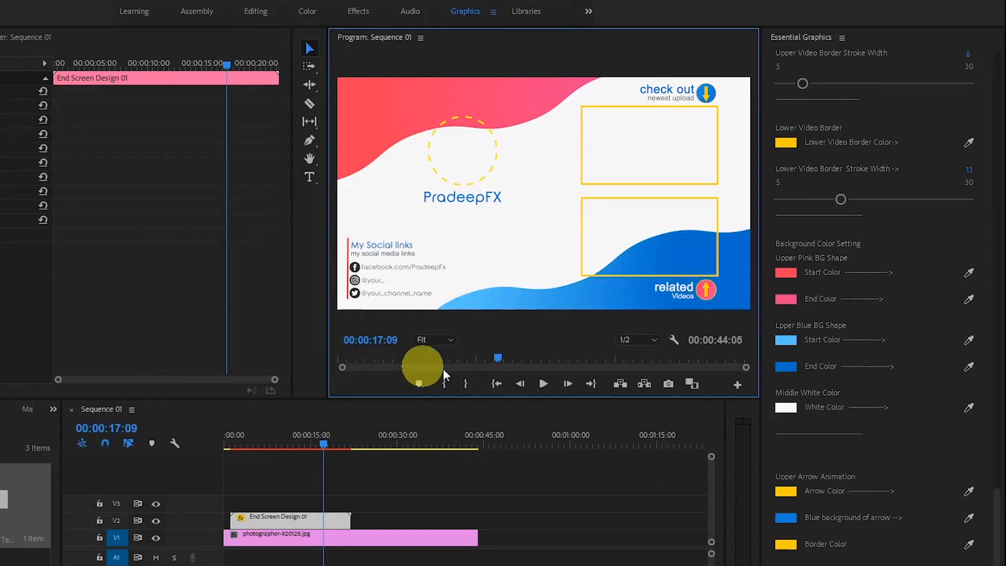
Try dark red 630D0D as the middle white background color, and undo the change.
left_click(797, 414)
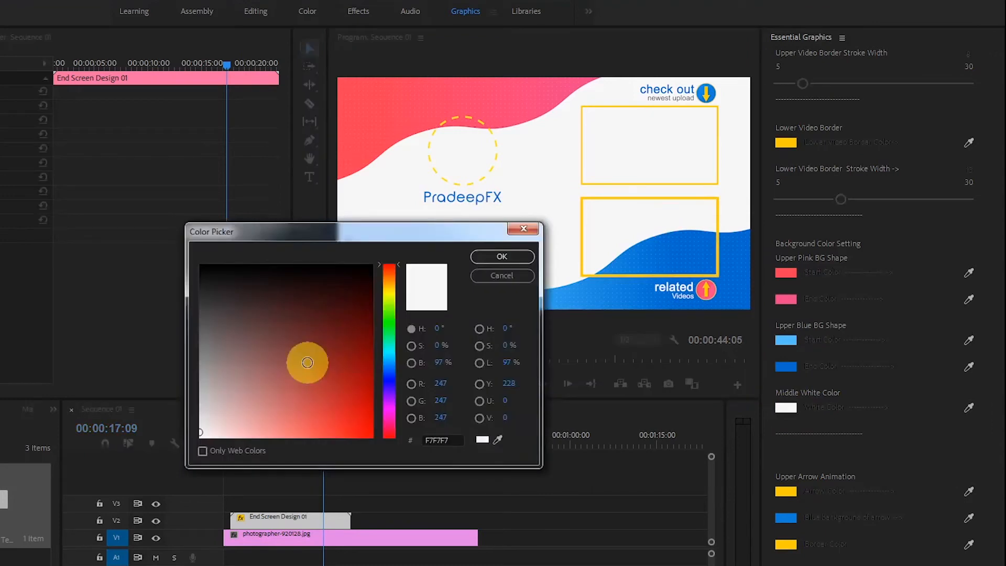
left_click(335, 295)
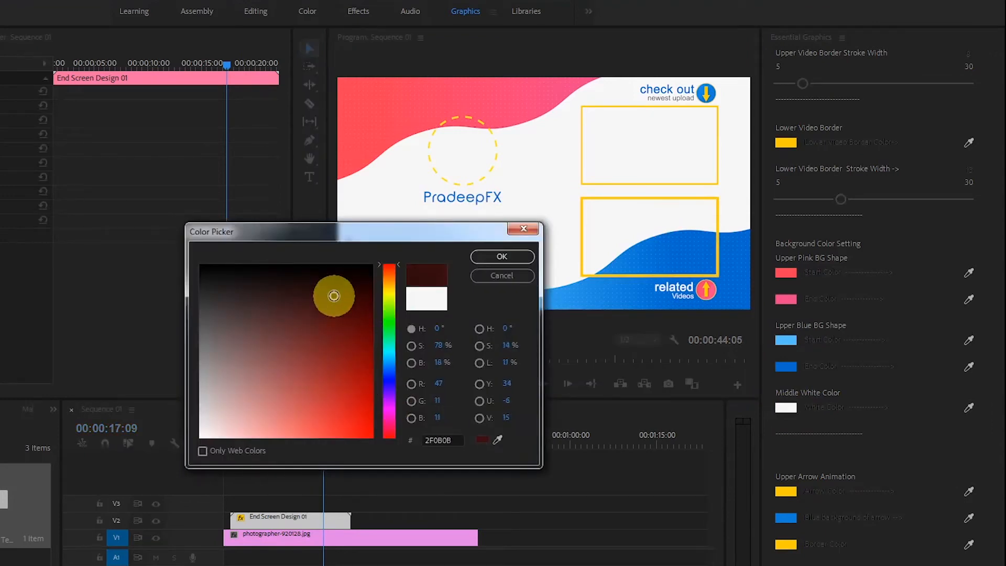
left_click(349, 331)
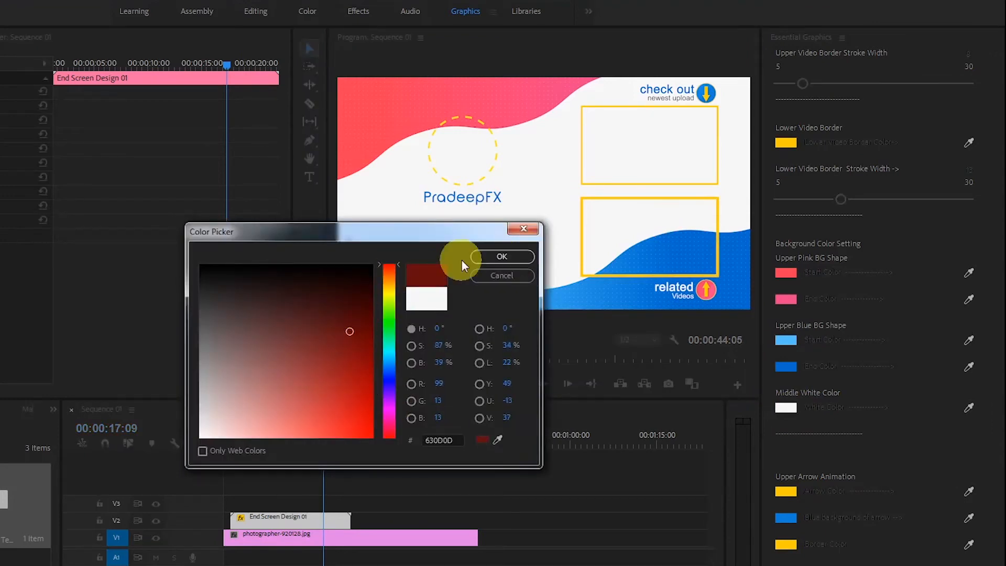
key("Return")
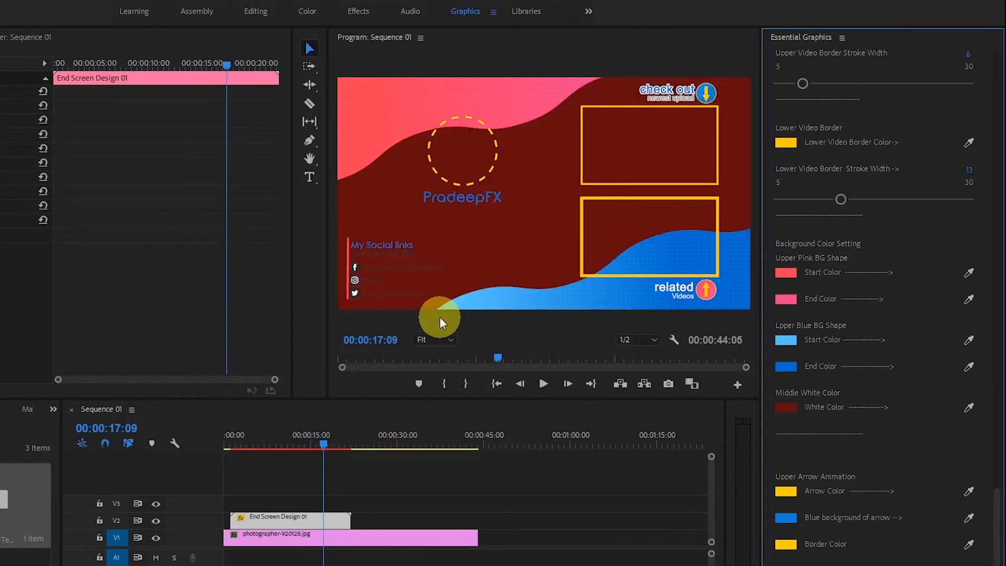
key("ctrl+z")
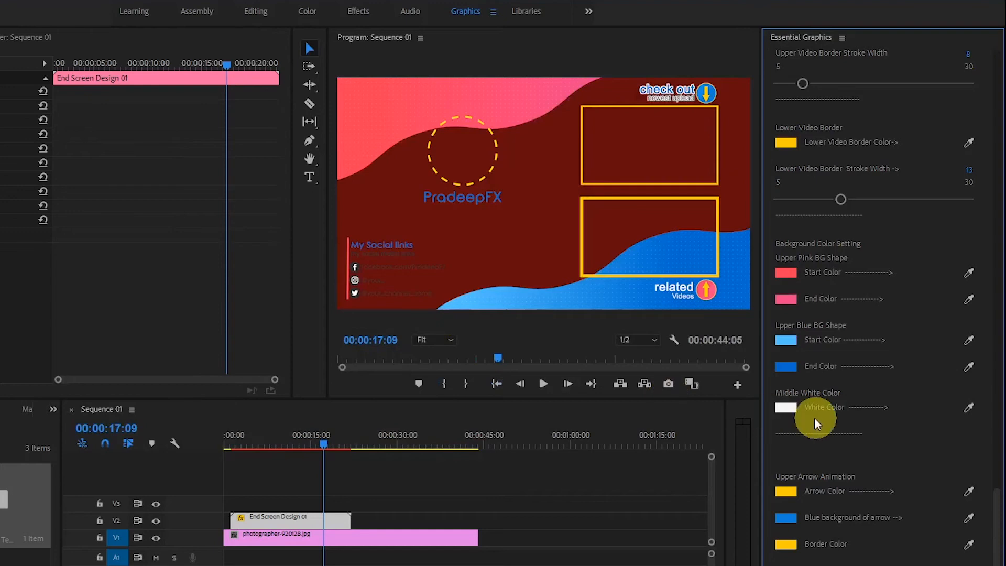
Set the arrow color of the upper arrow animation to pink EA329A.
left_click_drag(994, 494, 1000, 560)
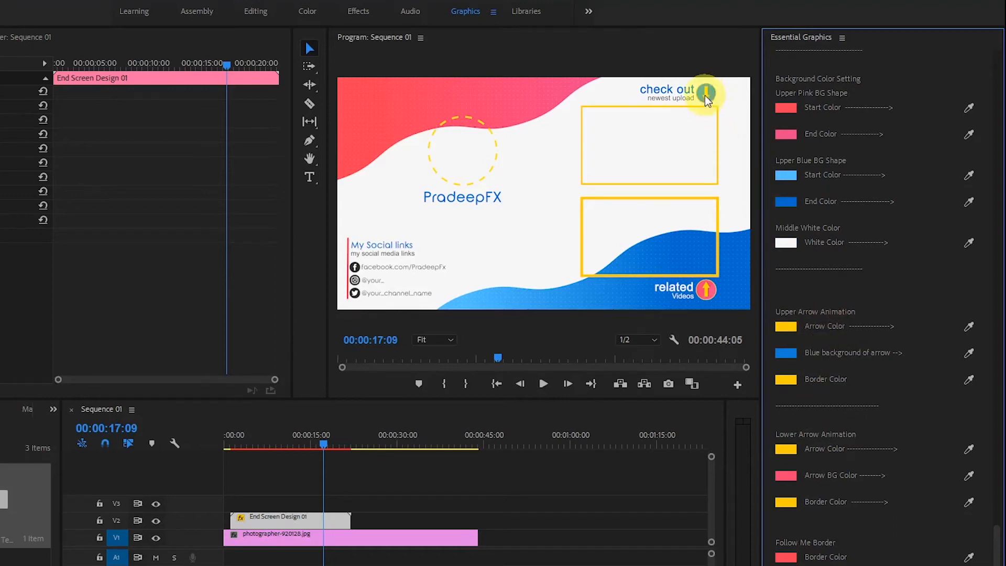
left_click(784, 326)
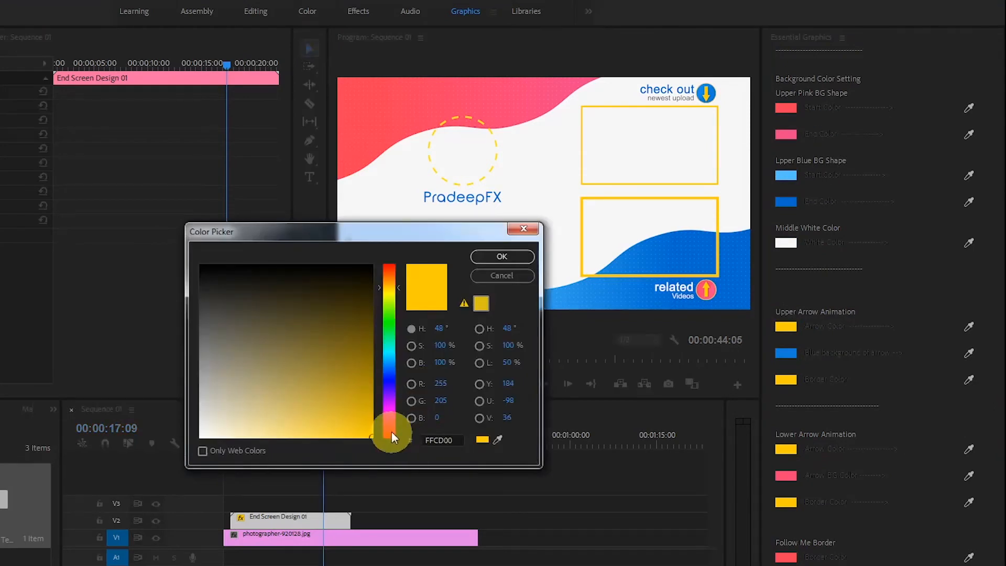
left_click_drag(391, 432, 391, 418)
left_click(367, 409)
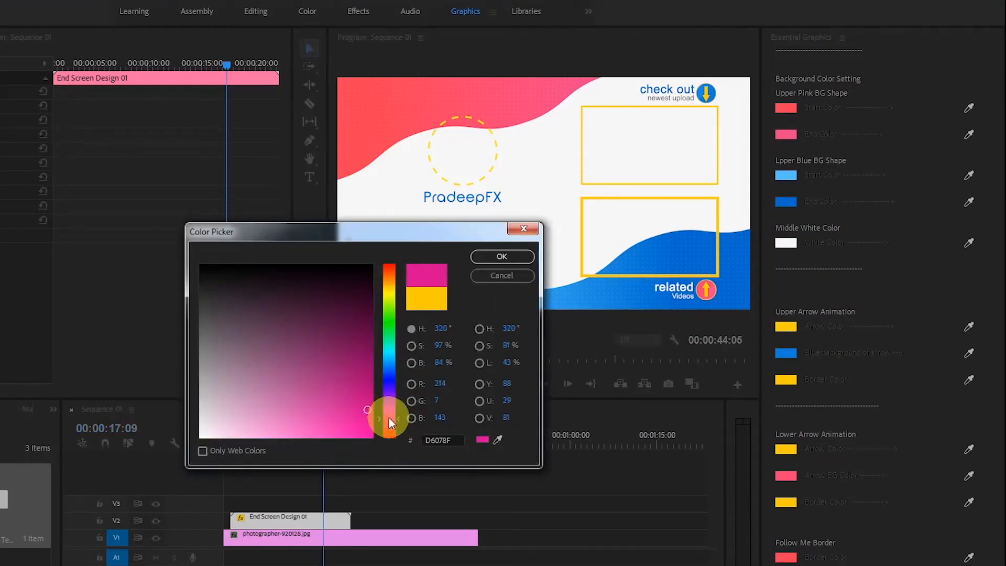
left_click(388, 420)
left_click(336, 422)
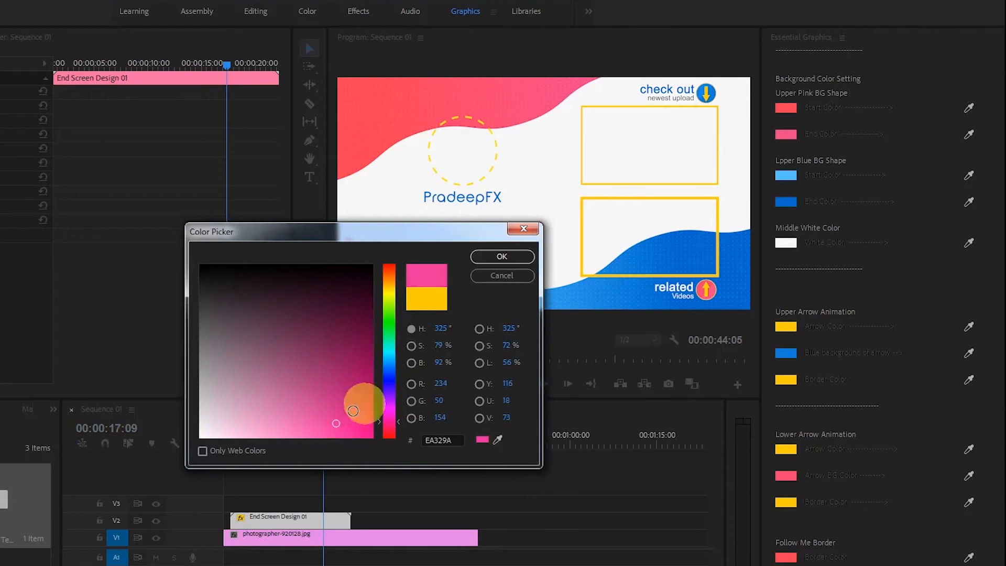
left_click(497, 257)
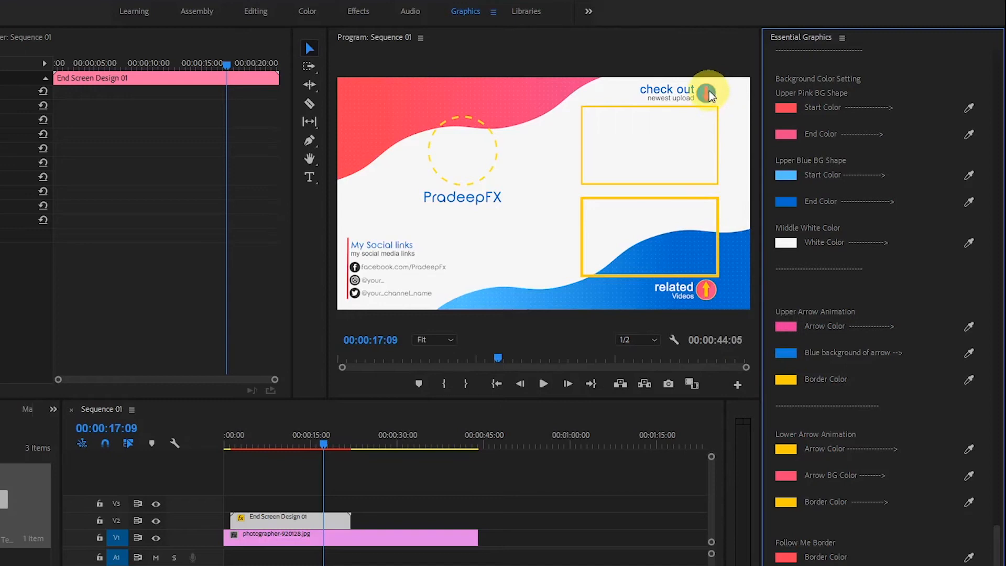
Try yellow D8D612 as the upper arrow's background color, and undo both upper arrow color changes.
left_click(788, 353)
left_click(389, 293)
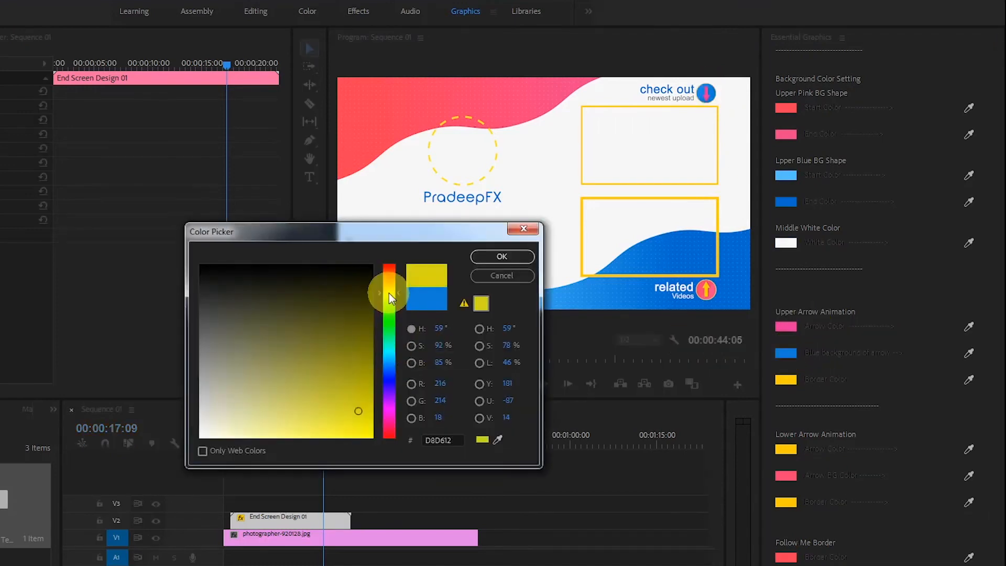
left_click(497, 264)
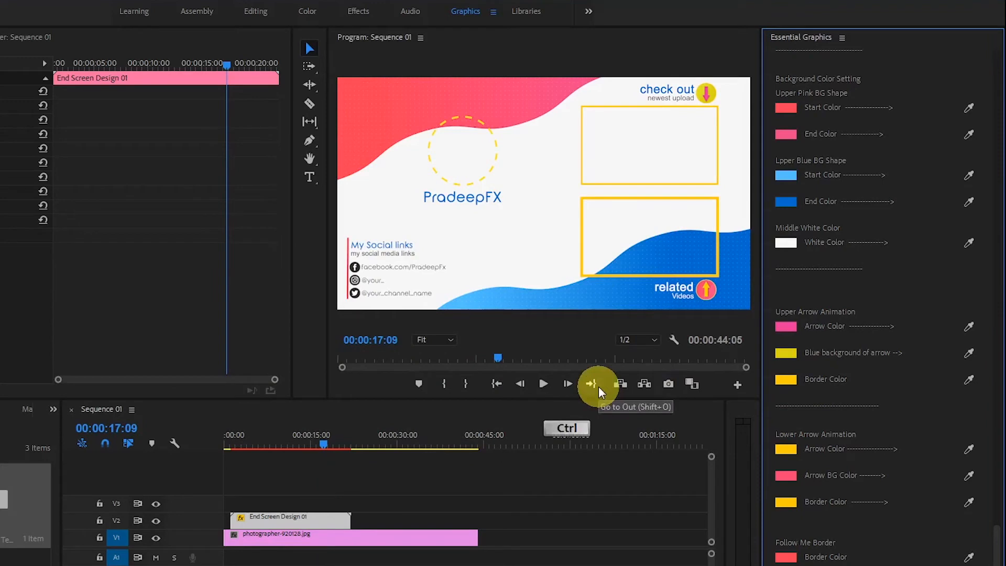
key("ctrl+z")
key("ctrl+z")
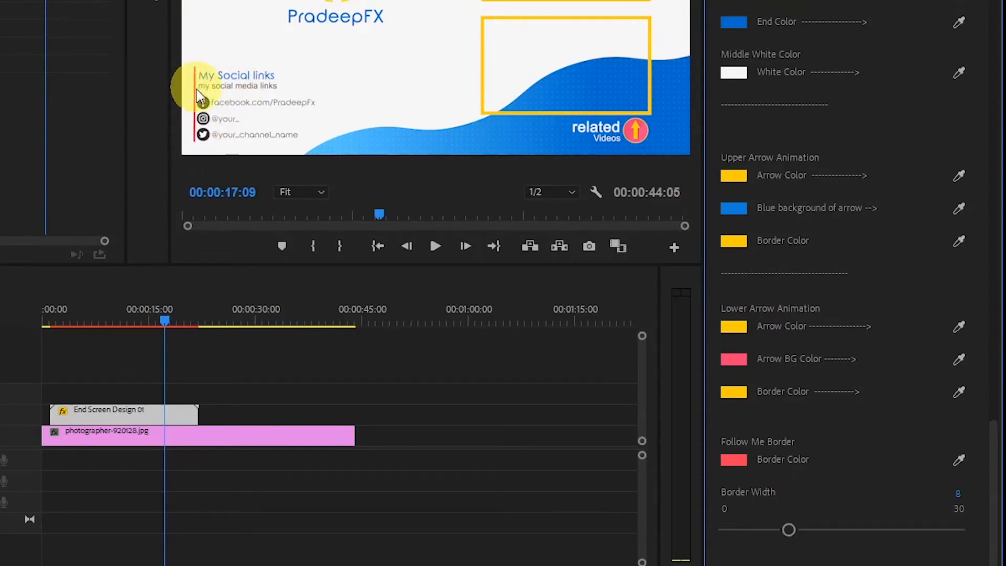
Set the Follow Me border color beside the social links to dark green.
left_click(729, 460)
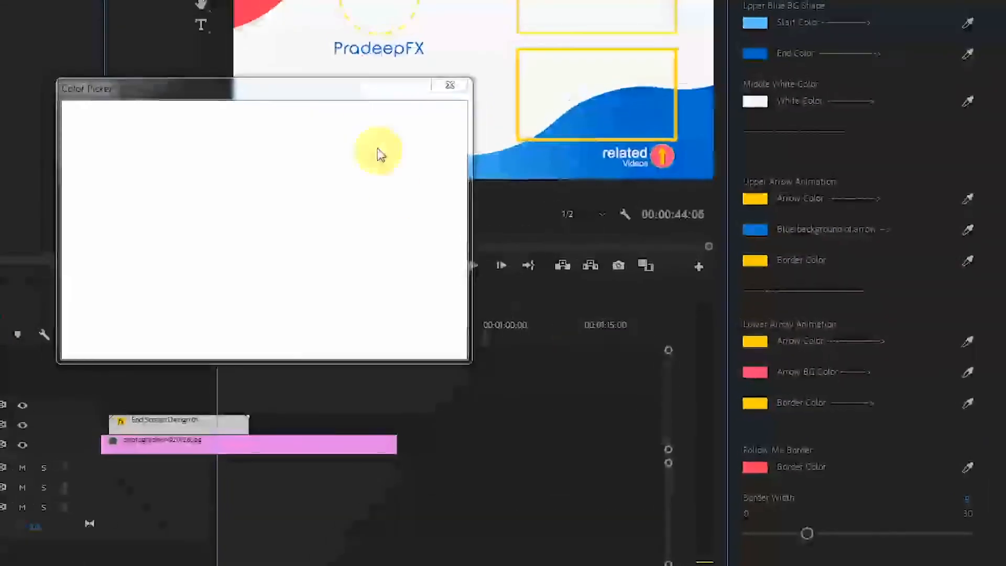
left_click(277, 287)
left_click(241, 299)
left_click(404, 219)
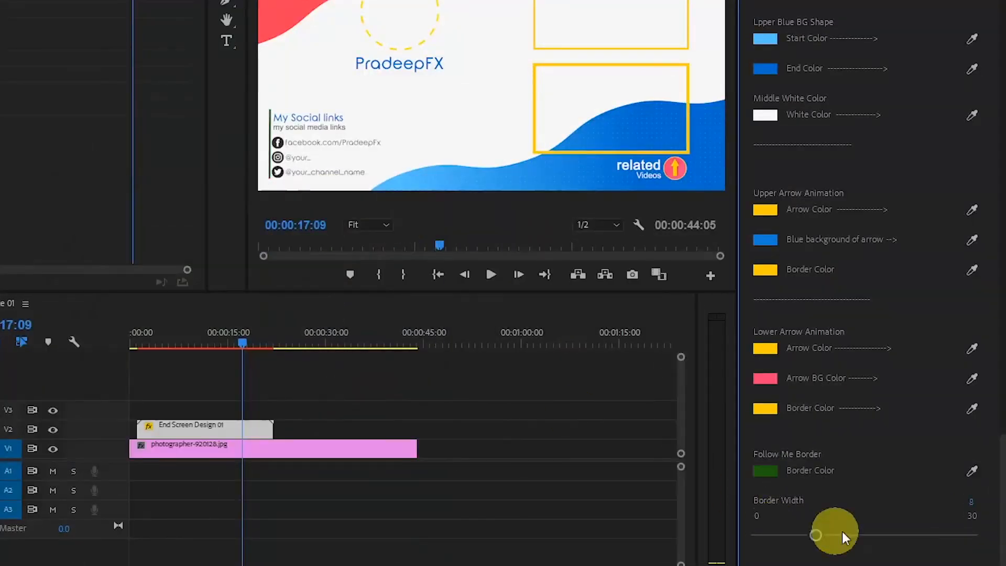
Try Follow Me border widths of 3 and 0, and restore the width to 8.
left_click_drag(824, 536, 775, 533)
left_click(897, 536)
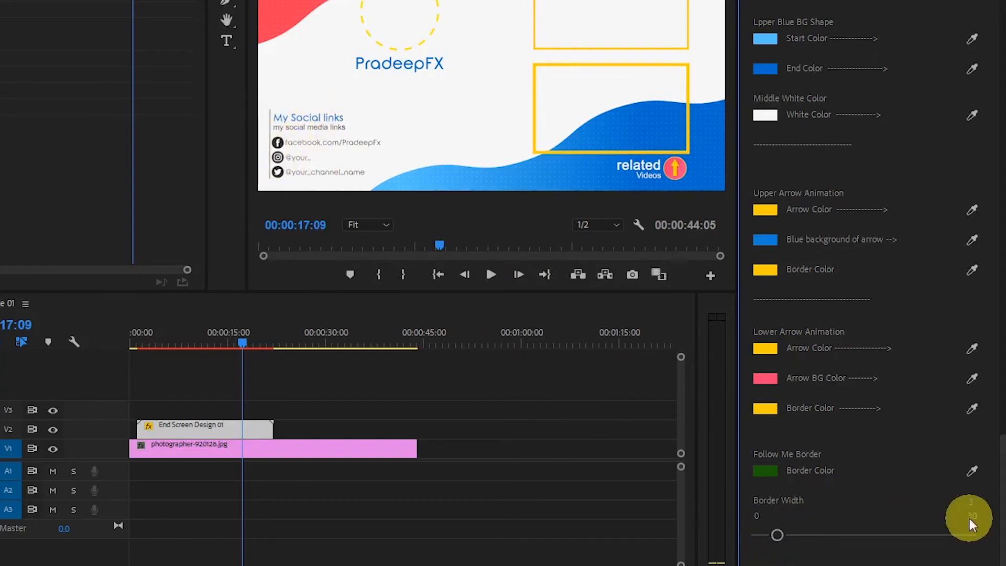
left_click(973, 500)
type("0")
key("Return")
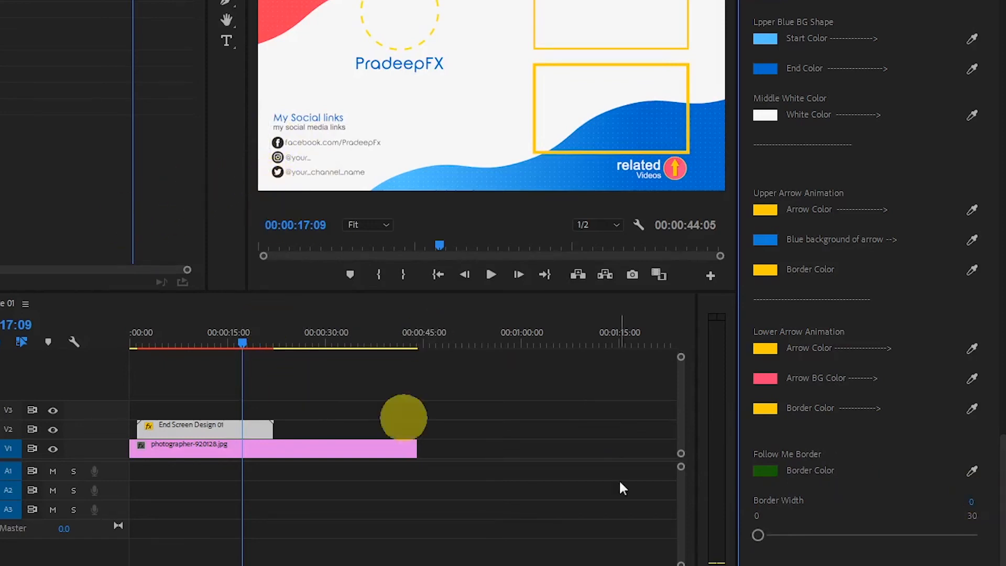
left_click_drag(975, 508, 999, 501)
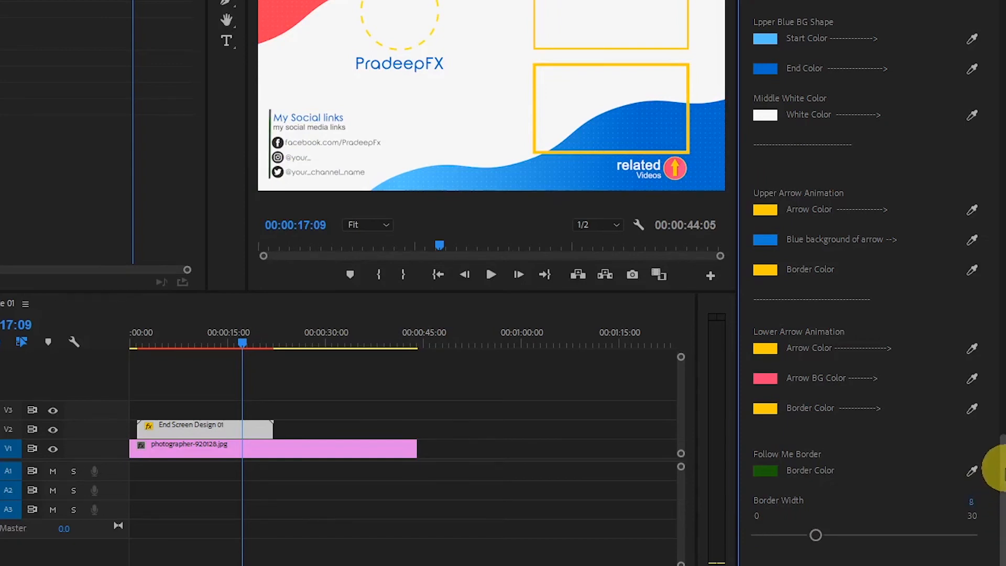
Import the End Screen Design 03 motion graphics template into the template library.
scroll(996, 390, "up", 6)
scroll(997, 381, "down", 6)
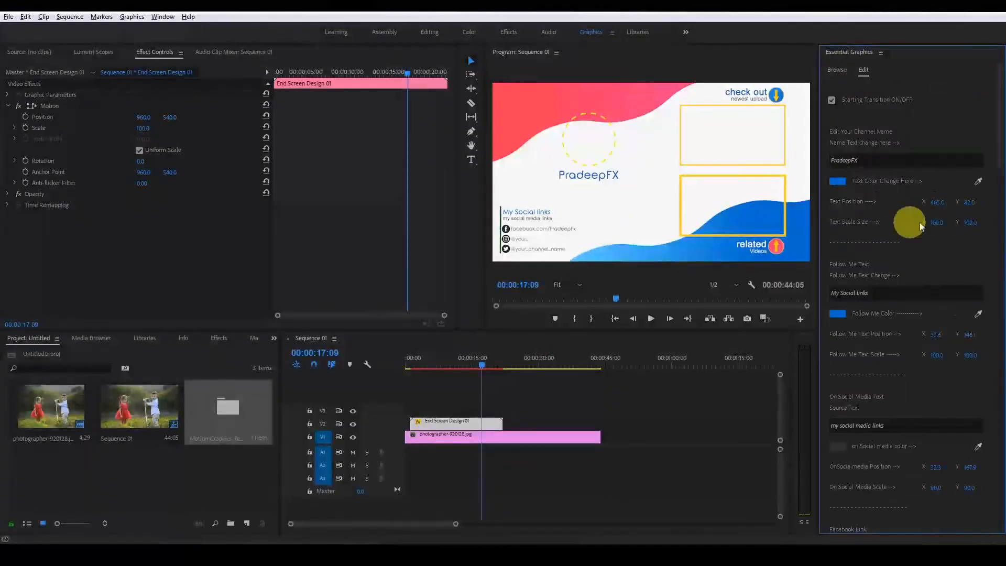
left_click(836, 68)
left_click(885, 273)
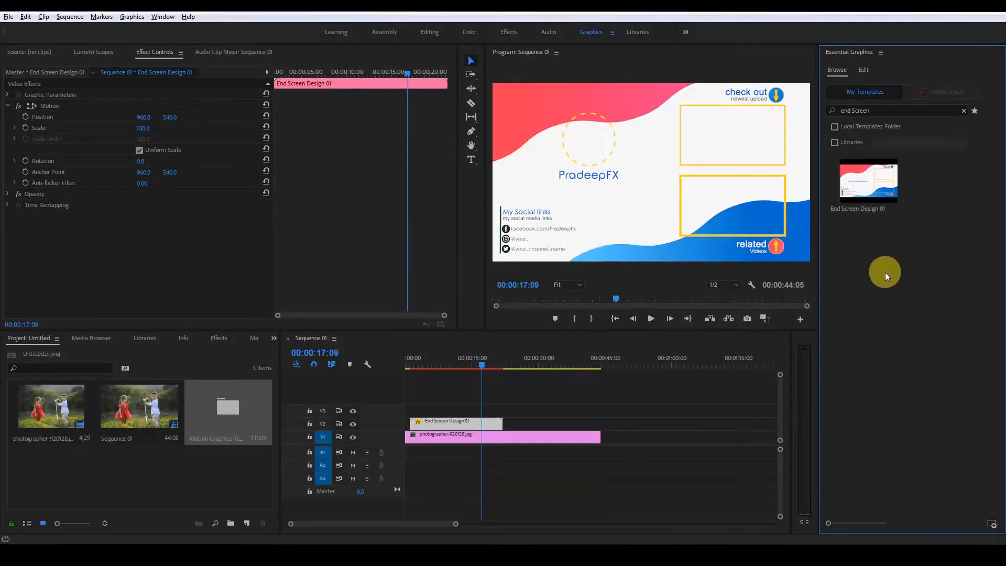
left_click(991, 523)
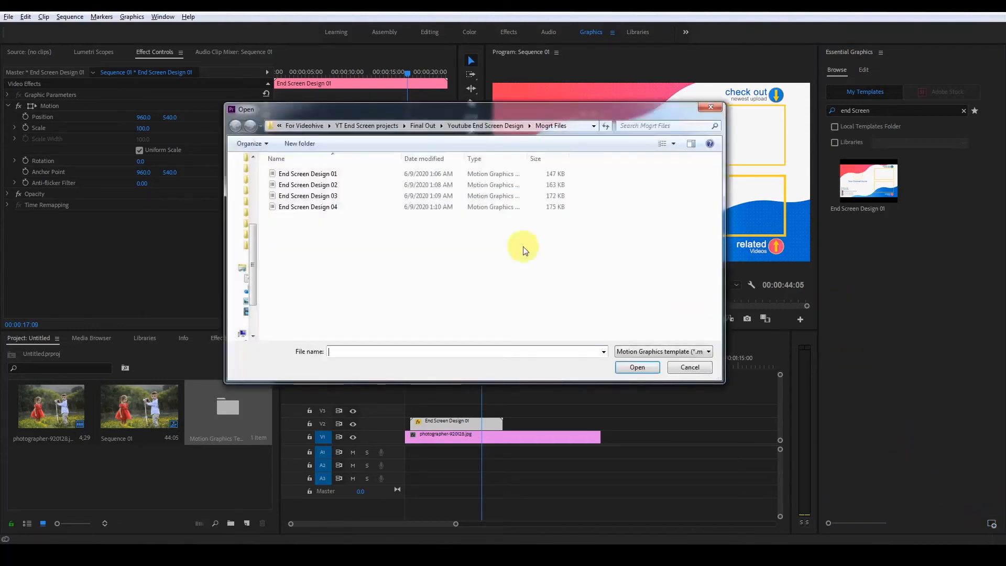
left_click(340, 195)
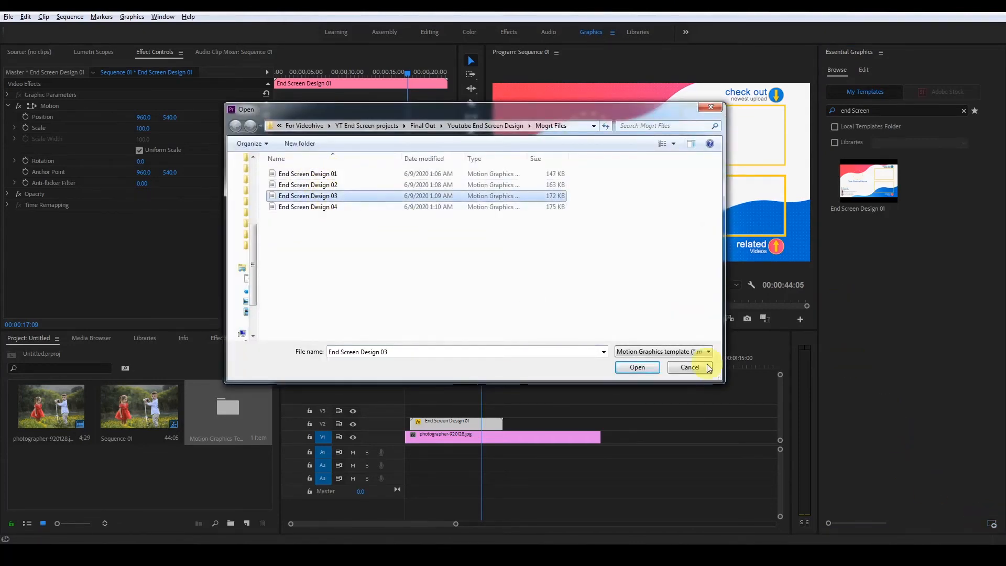
left_click(644, 369)
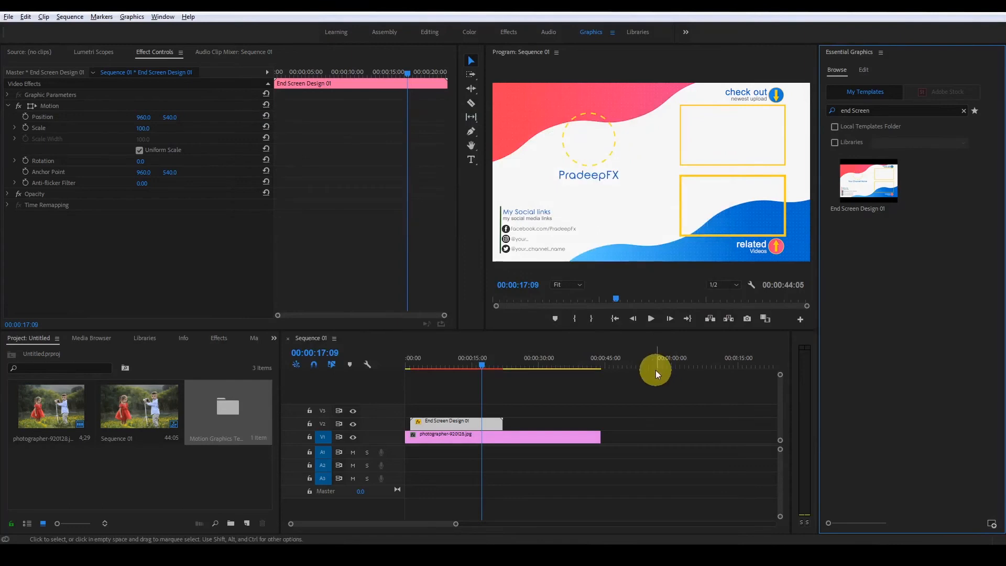
Replace the End Screen Design 01 clip on track V2 with the End Screen Design 03 template above the photo, and select the new clip.
left_click(492, 424)
key("Delete")
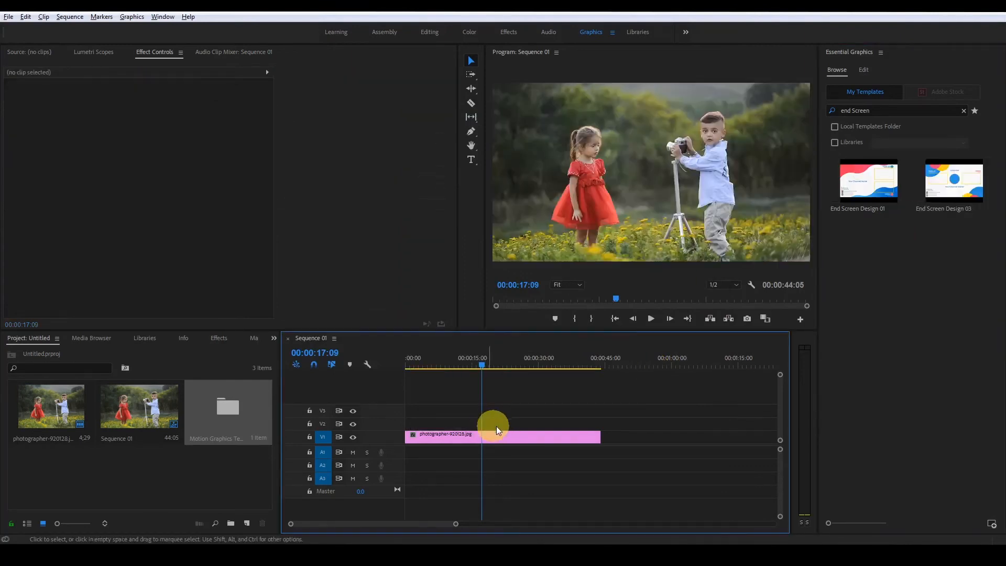
left_click_drag(960, 189, 447, 422)
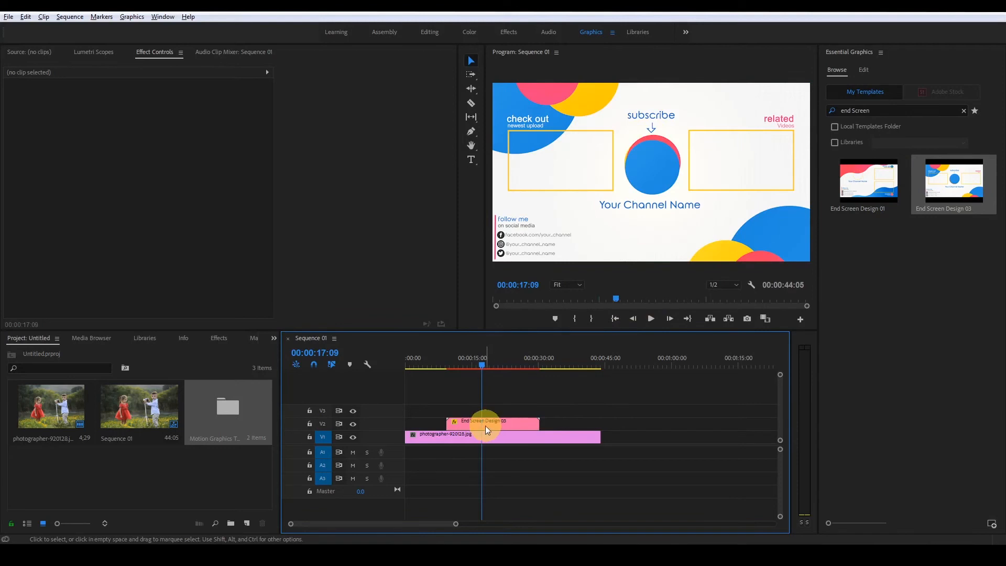
left_click(485, 427)
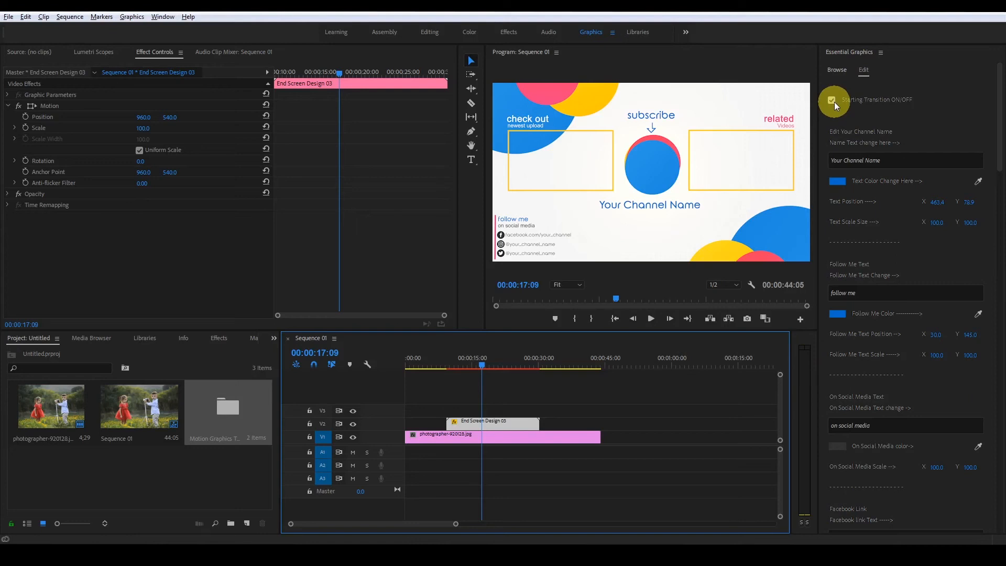
Try shifting the channel name text to X position 464.4, and undo the change.
left_click(999, 135)
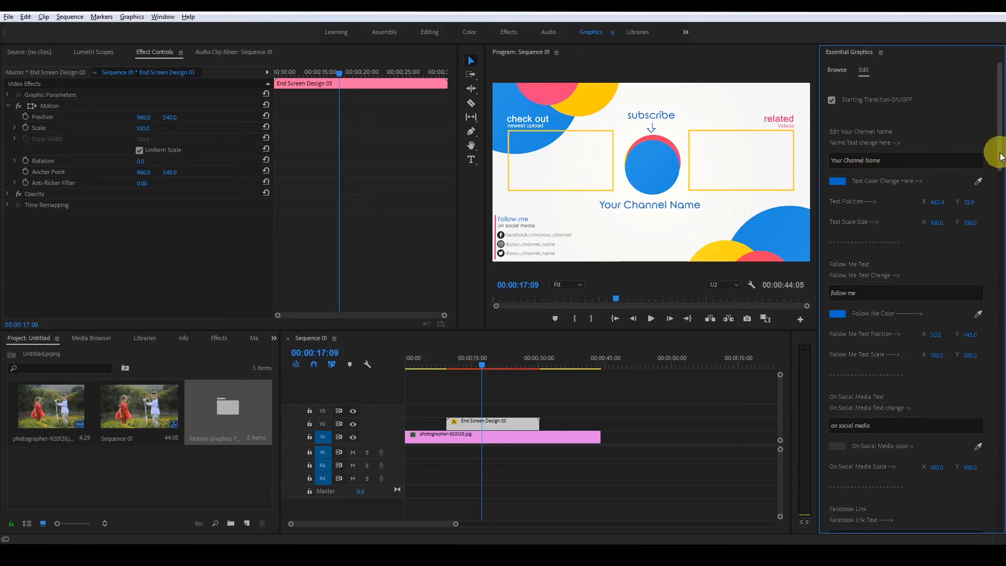
scroll(978, 171, "down", 3)
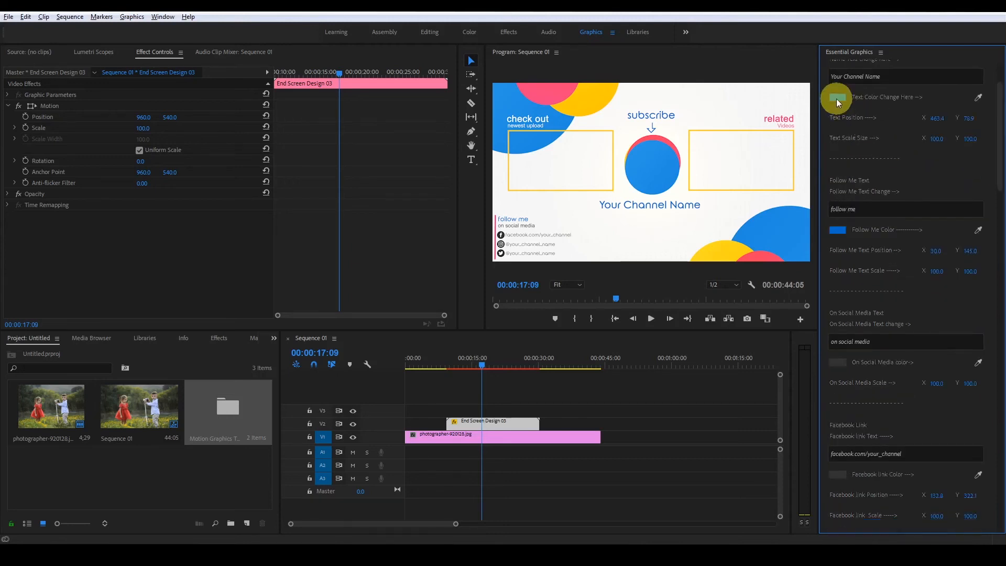
left_click(978, 96)
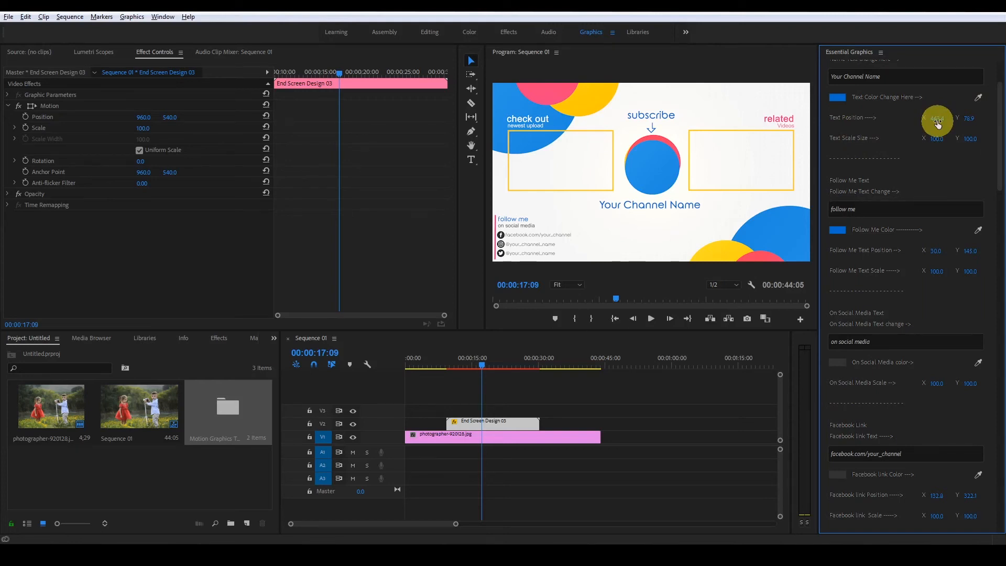
mouse_move(937, 123)
left_mouse_down()
mouse_move(952, 124)
mouse_move(939, 118)
left_mouse_up()
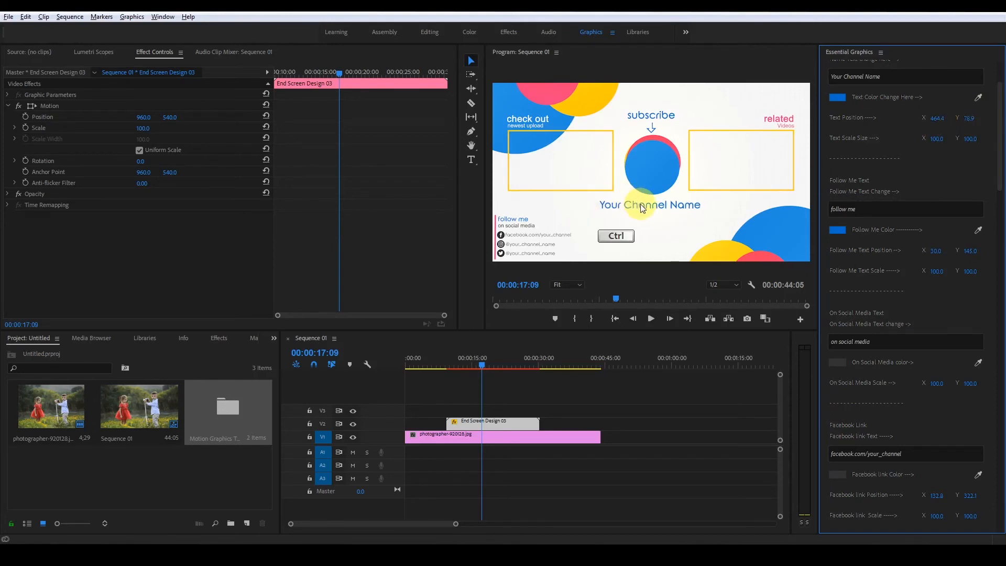
key("ctrl+z")
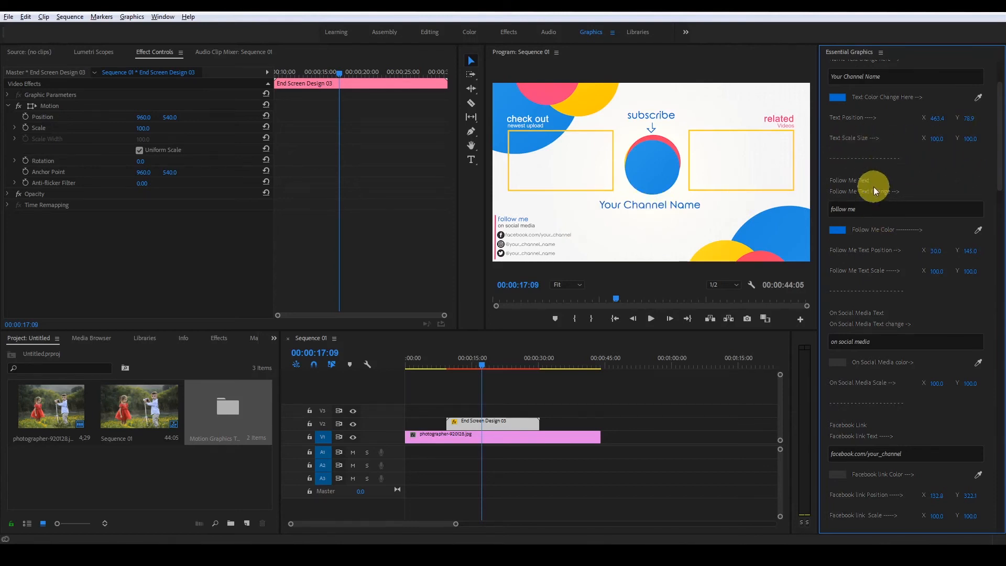
Examine the template's text, color, position and scale settings for Follow Me, On Social Media and the Facebook, Instagram and Twitter links.
left_click_drag(999, 166, 999, 182)
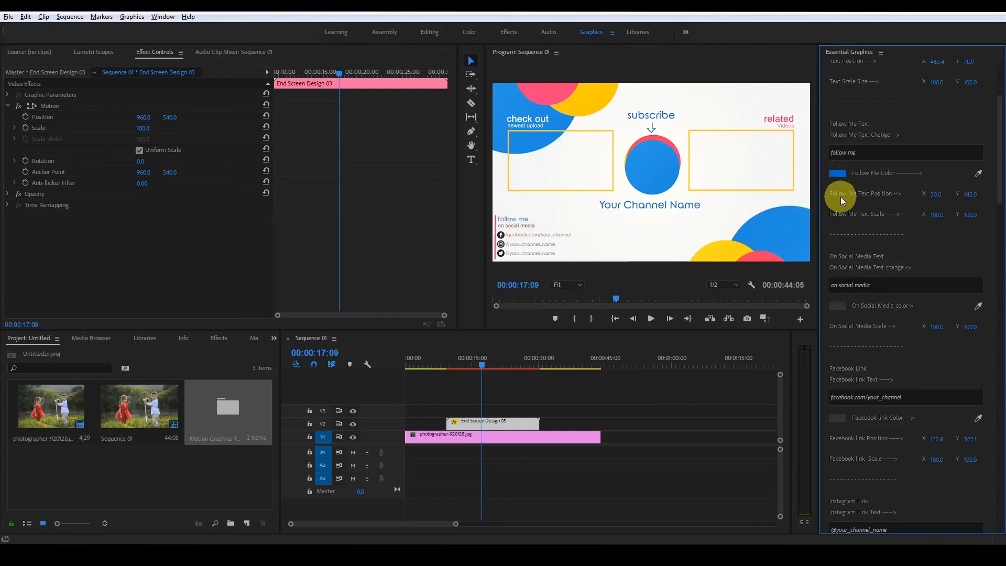
left_click_drag(999, 149, 1000, 181)
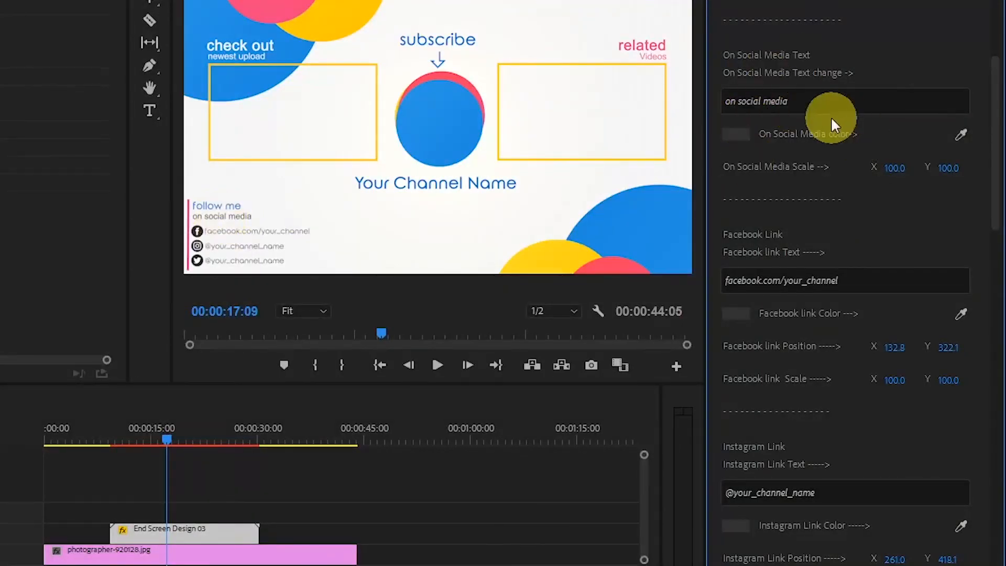
left_click_drag(994, 126, 993, 171)
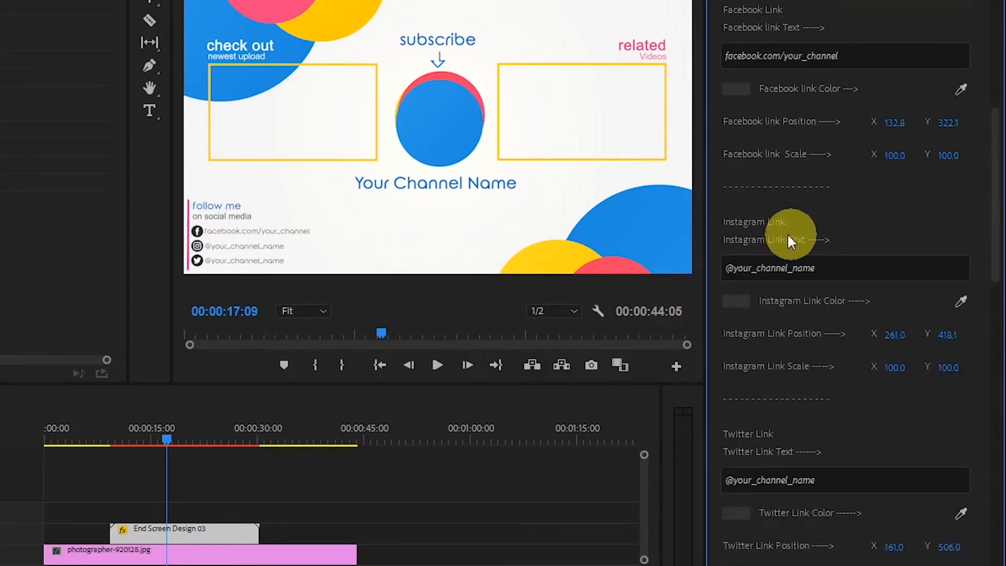
left_click_drag(998, 220, 993, 280)
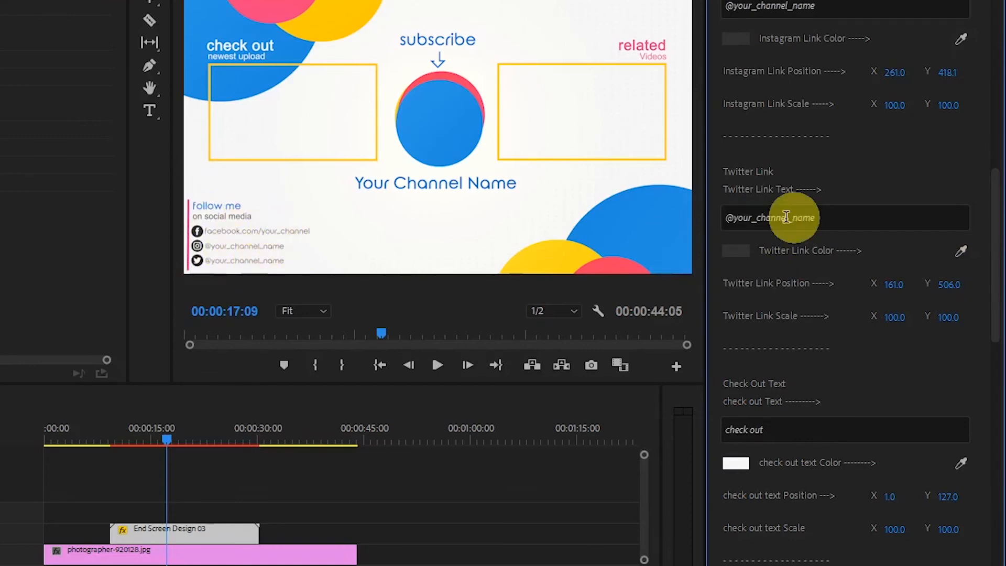
left_click(853, 219)
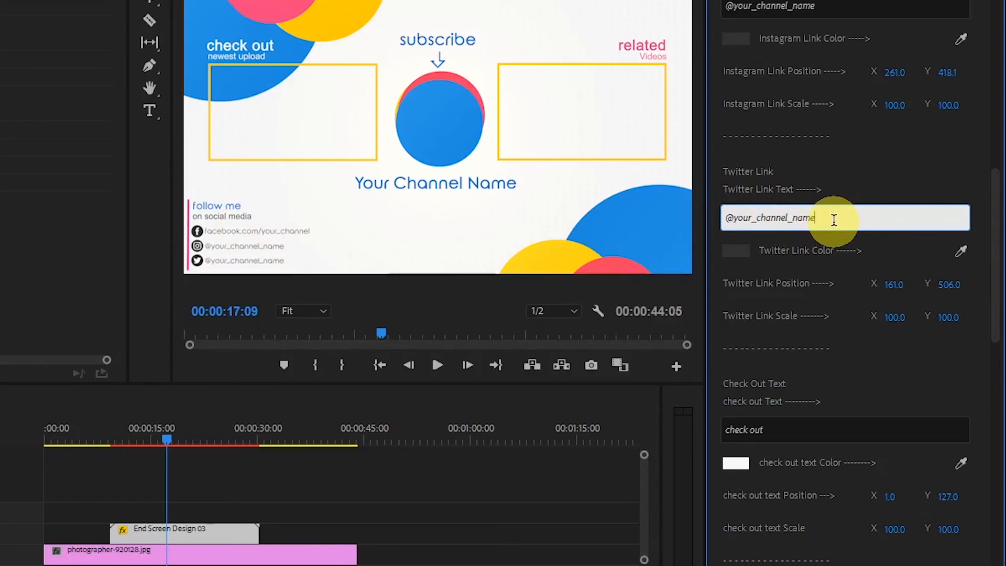
key("Return")
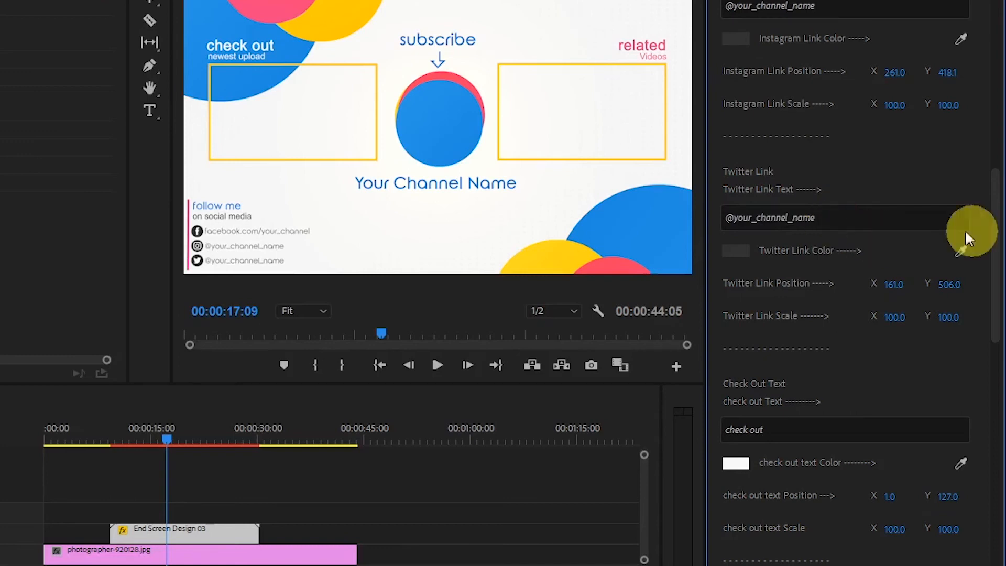
left_click_drag(997, 236, 996, 237)
Change the Check Out text to "Suggested" and set its Y position to 106.0.
scroll(997, 246, "down", 3)
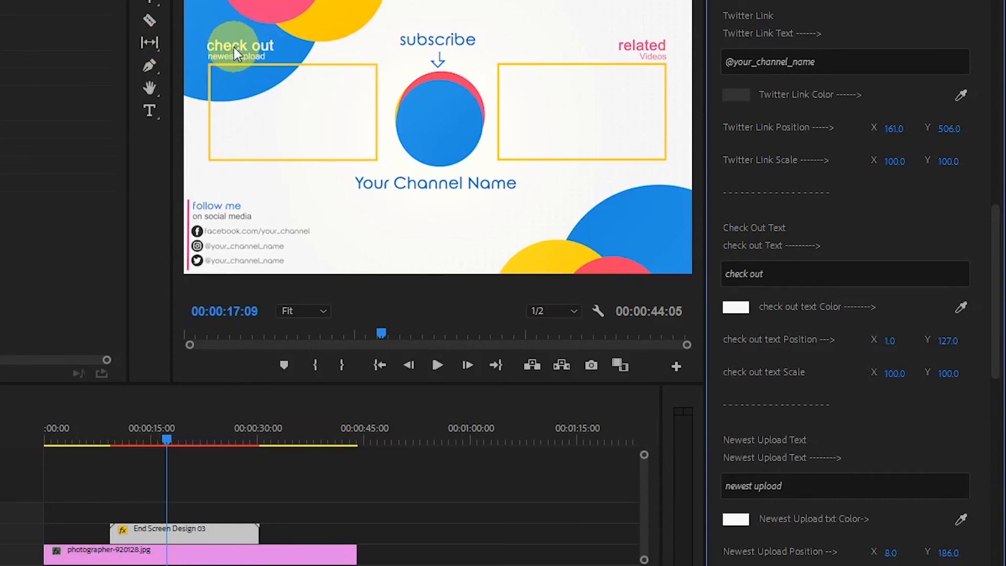
left_click(765, 274)
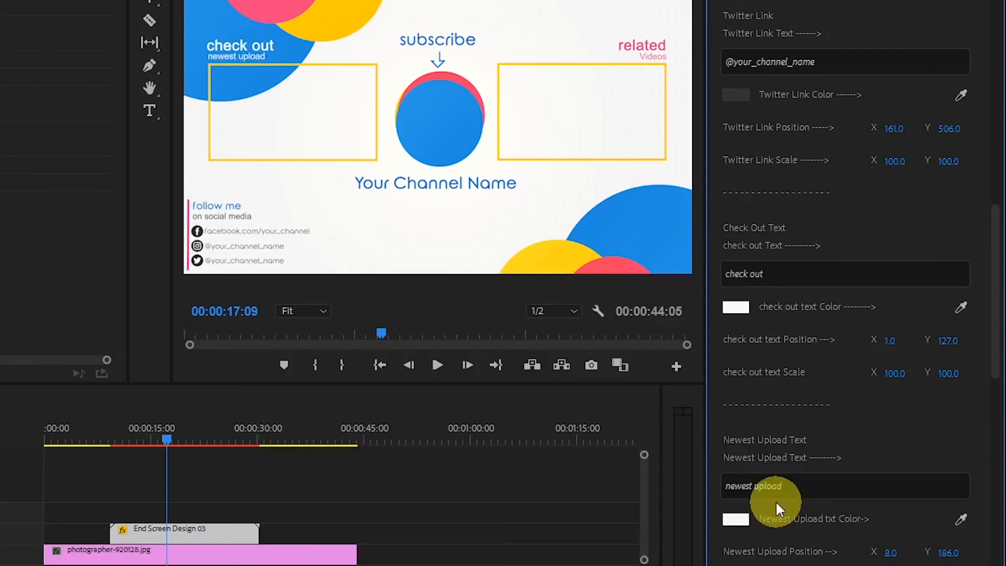
left_click_drag(992, 270, 995, 303)
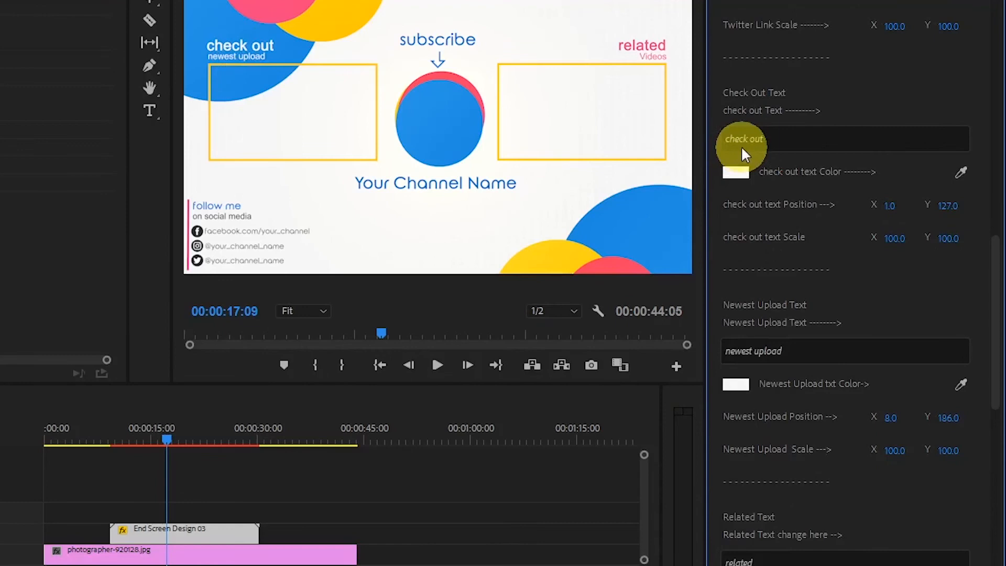
left_click(774, 139)
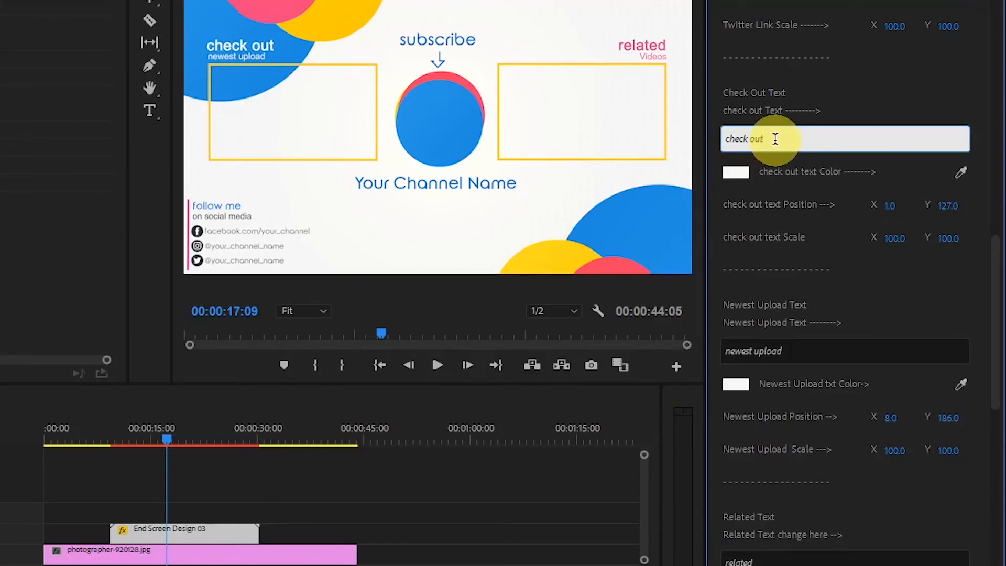
left_click_drag(774, 138, 711, 139)
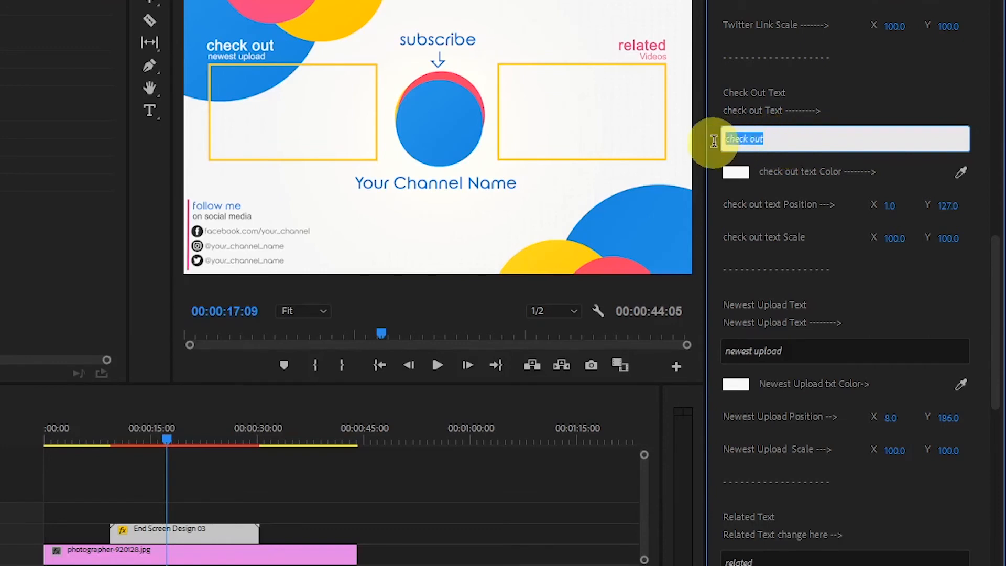
type("Suggested")
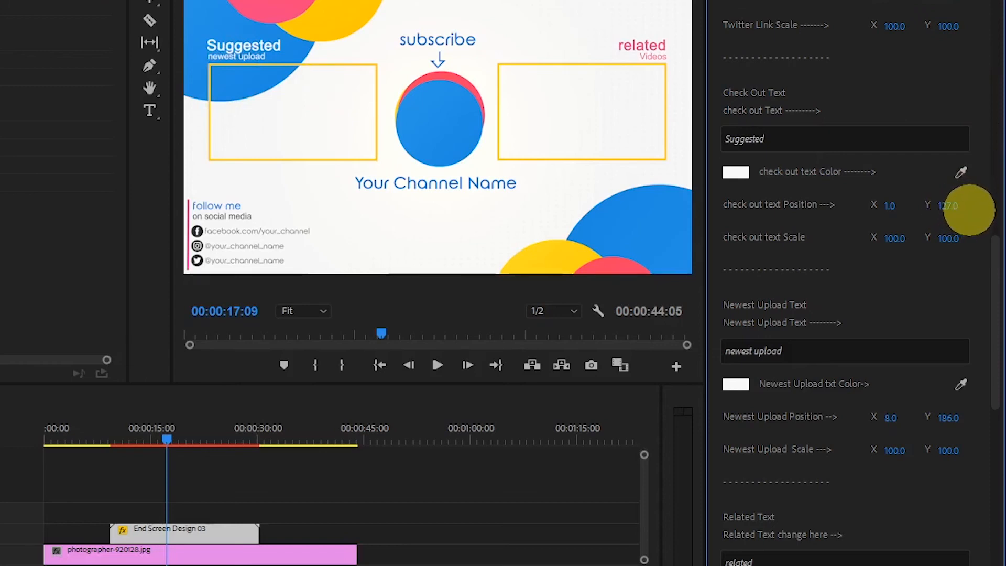
mouse_move(953, 207)
left_mouse_down()
mouse_move(929, 206)
mouse_move(943, 206)
left_mouse_up()
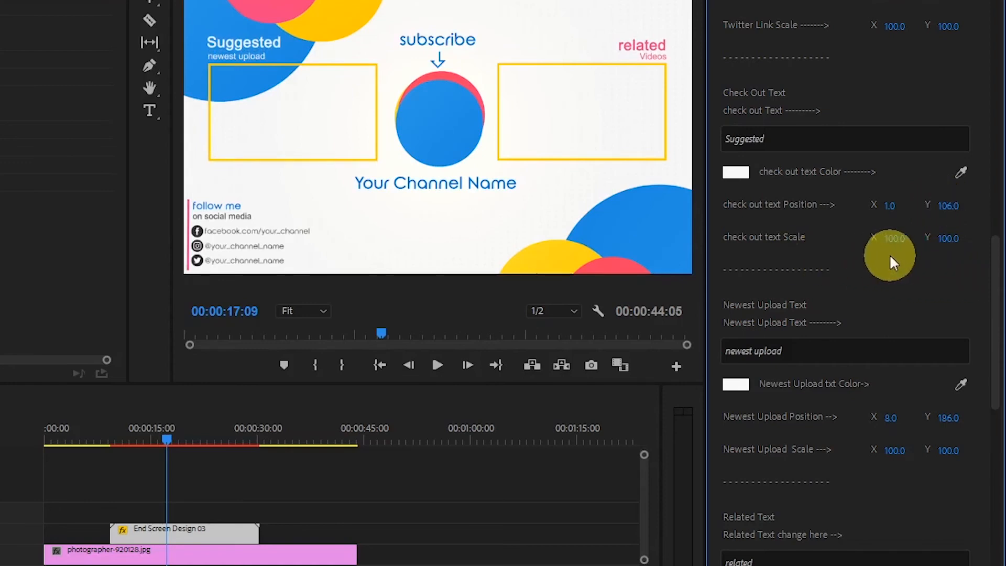
key("ctrl")
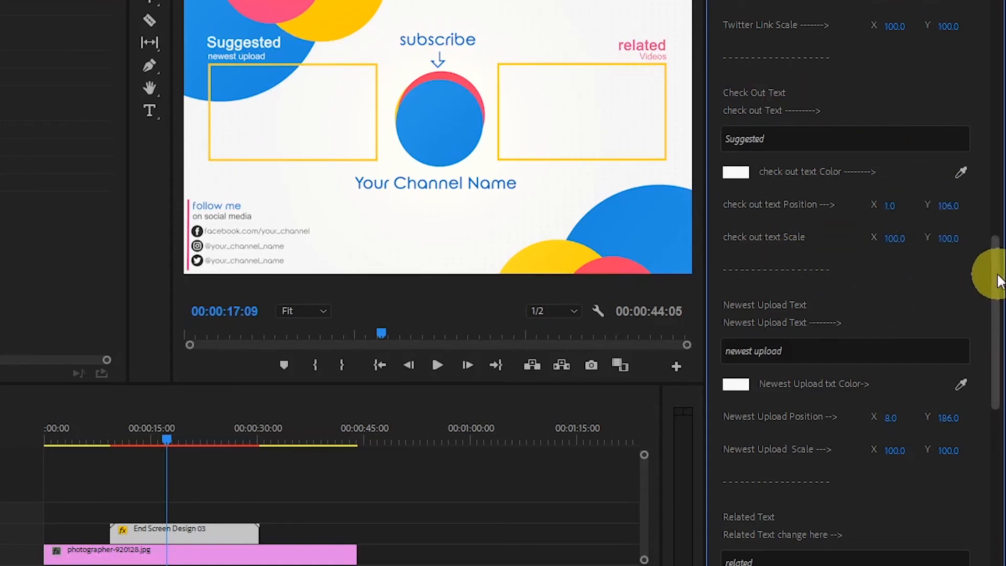
Change the subscribe text to "subscribe My Channel".
scroll(988, 303, "down", 5)
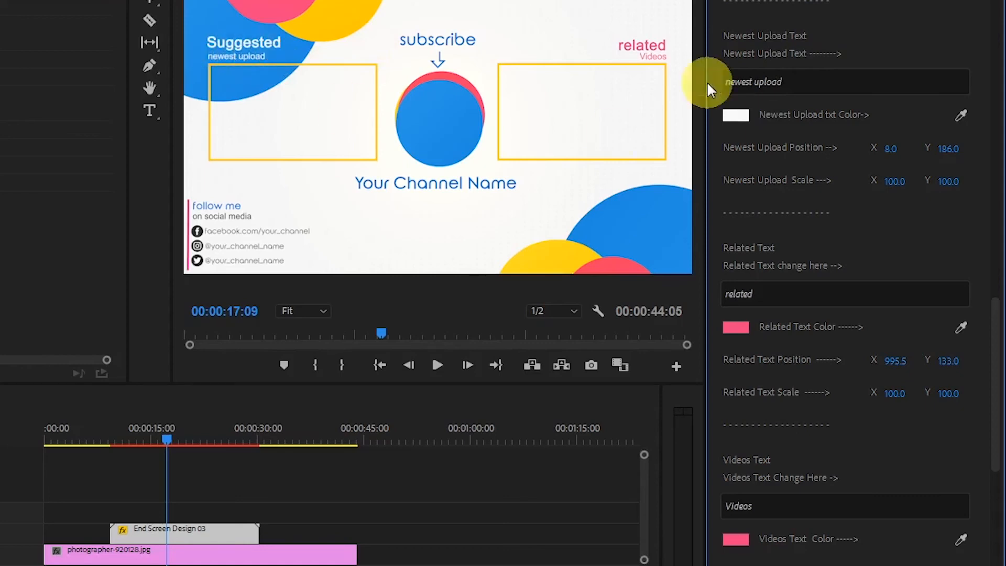
left_click(794, 87)
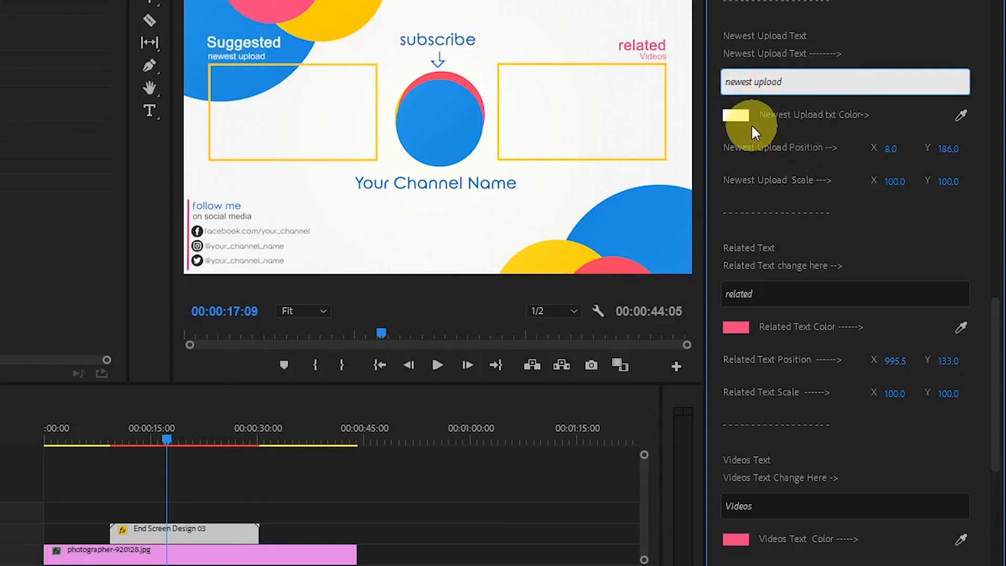
left_click_drag(994, 303, 999, 368)
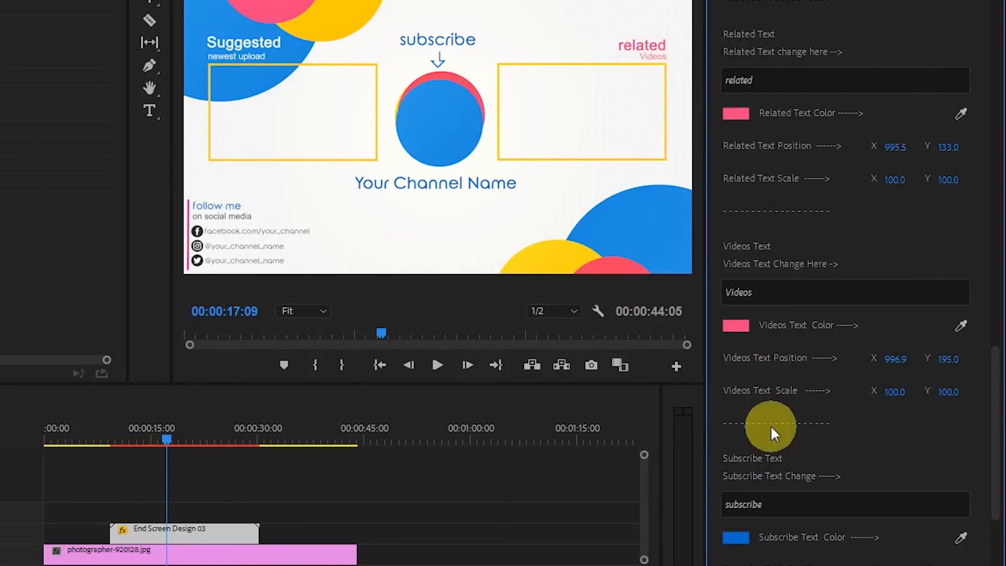
left_click_drag(996, 367, 992, 451)
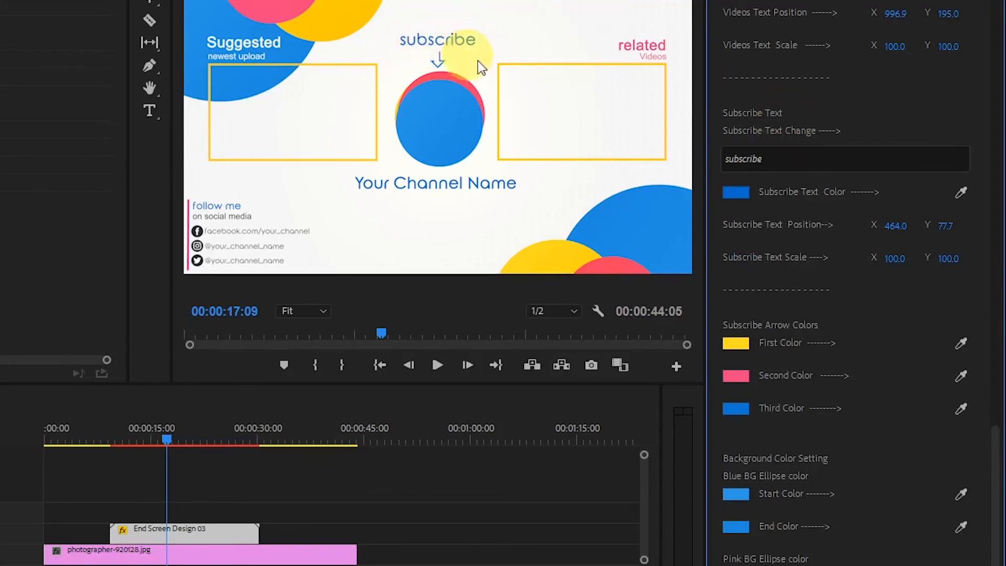
left_click(779, 158)
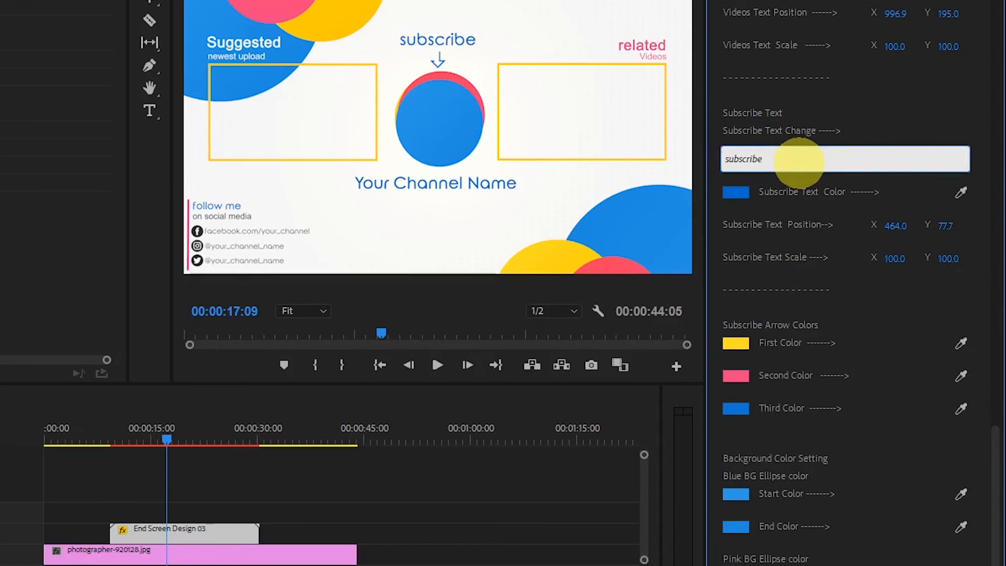
type("My C")
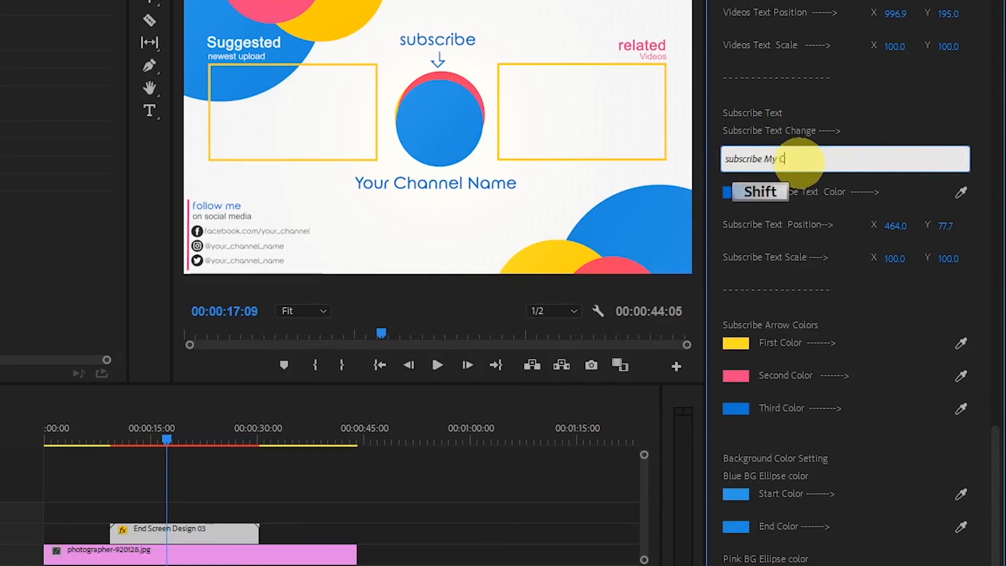
type("hannel")
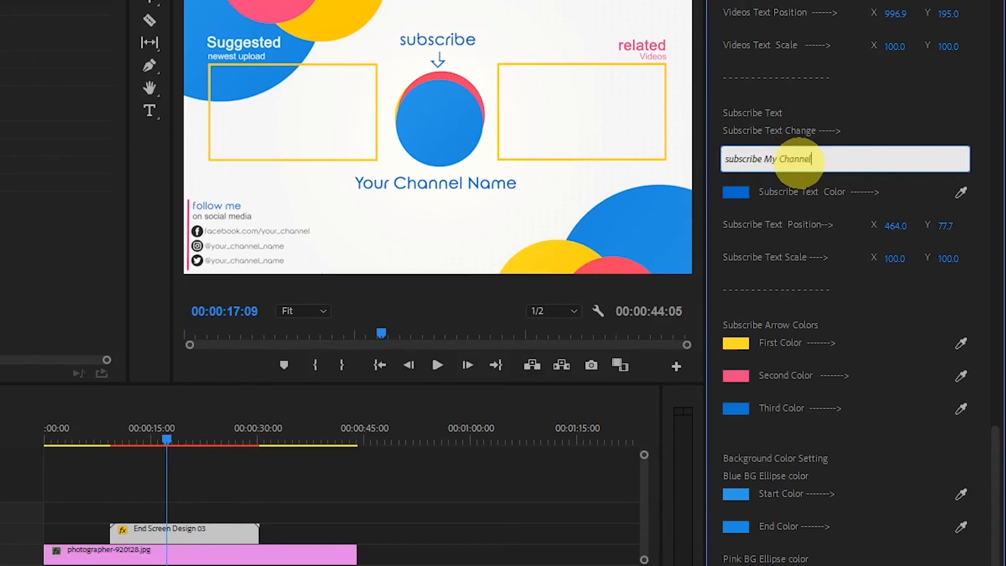
key("Return")
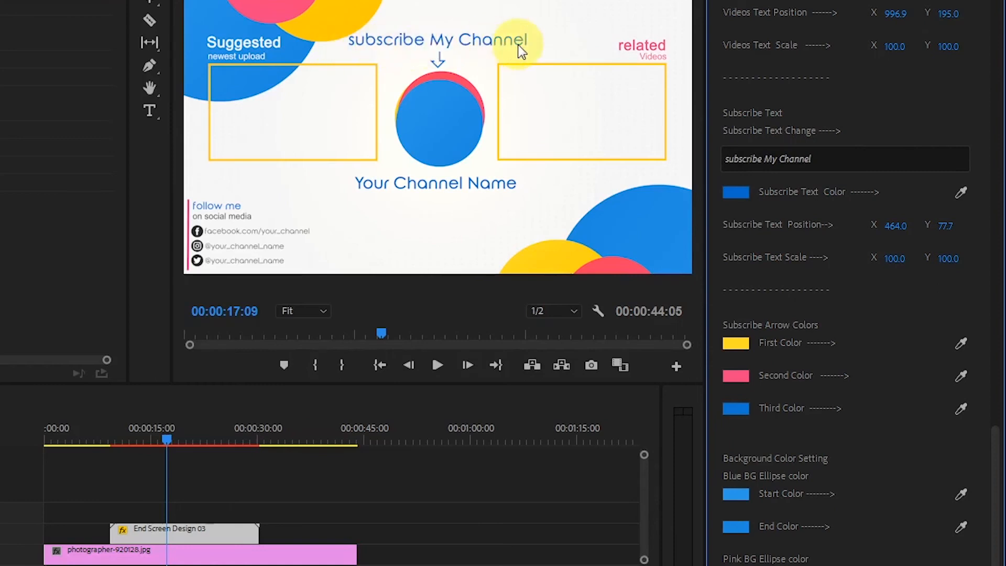
Try a dark yellow color on the subscribe text, and undo the change.
left_click(735, 192)
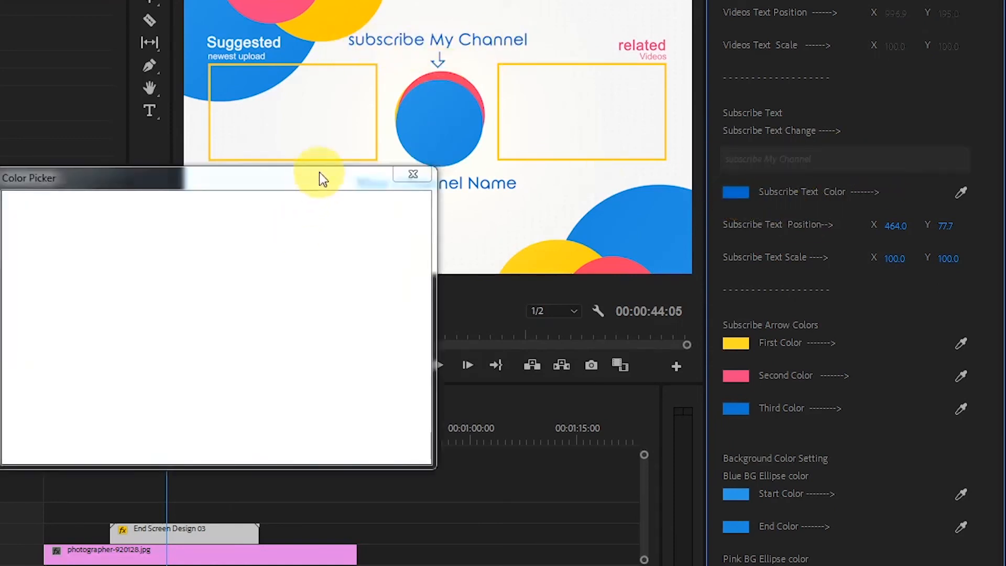
left_click(248, 229)
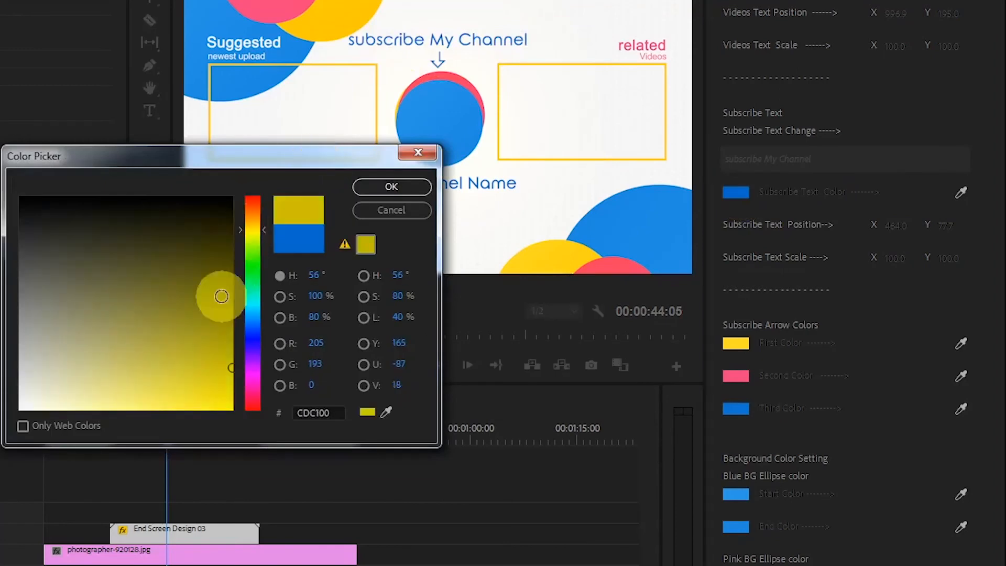
left_click(218, 352)
left_click(379, 190)
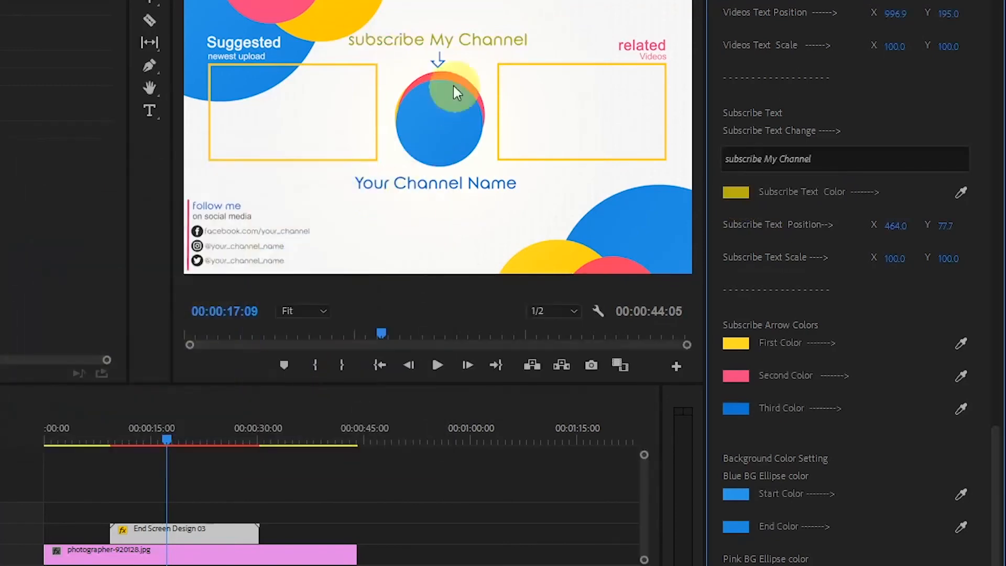
key("ctrl+z")
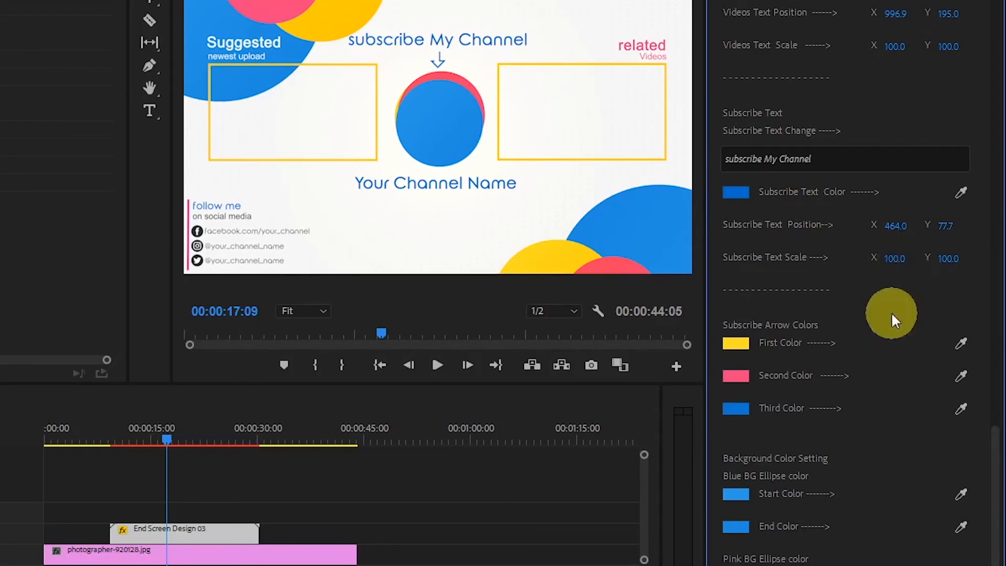
Show the frame at 00:00:15:16 and set the subscribe arrow's first color to dark green.
scroll(866, 296, "down", 1)
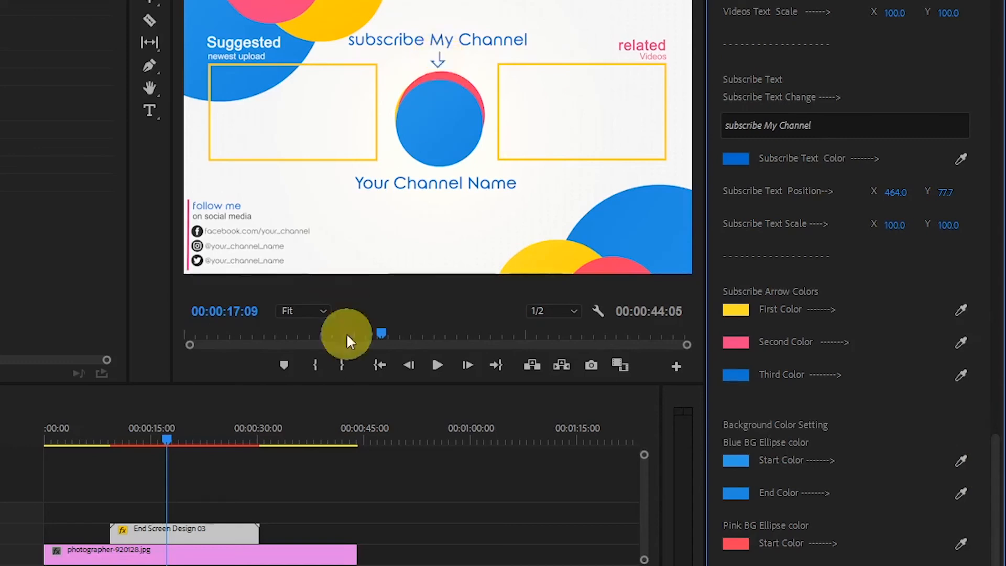
left_click_drag(167, 436, 152, 437)
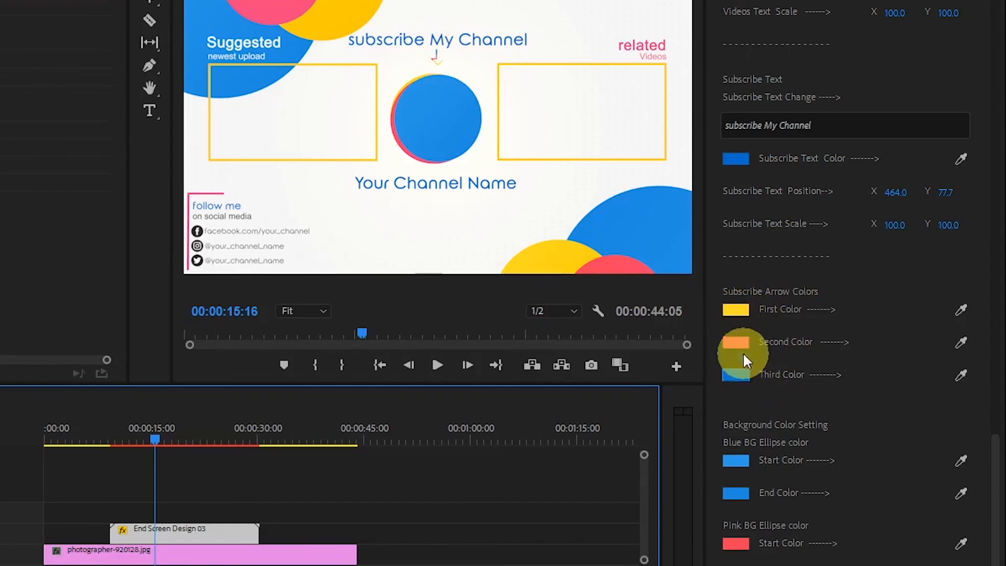
left_click(736, 310)
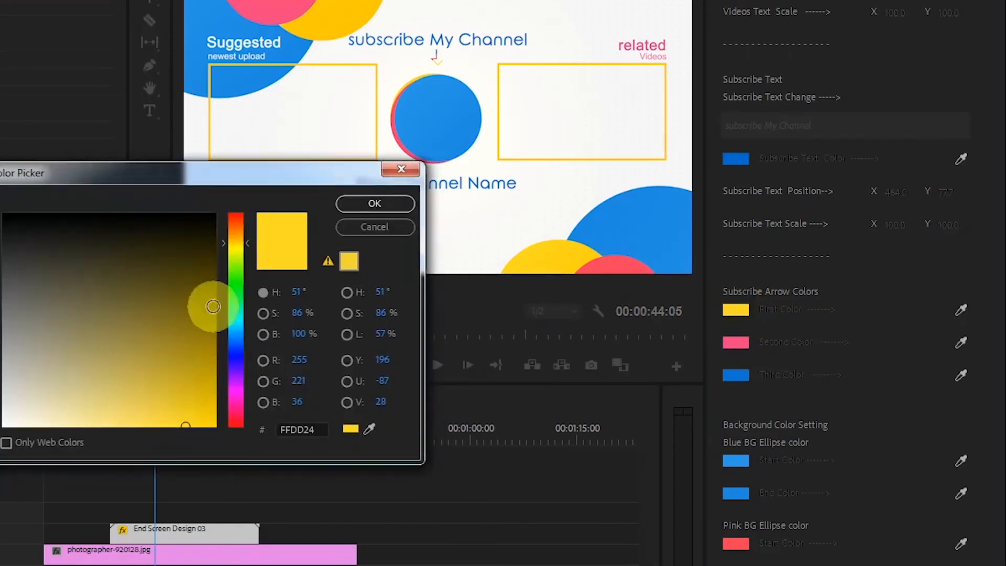
left_click(236, 287)
left_click(194, 295)
left_click(367, 209)
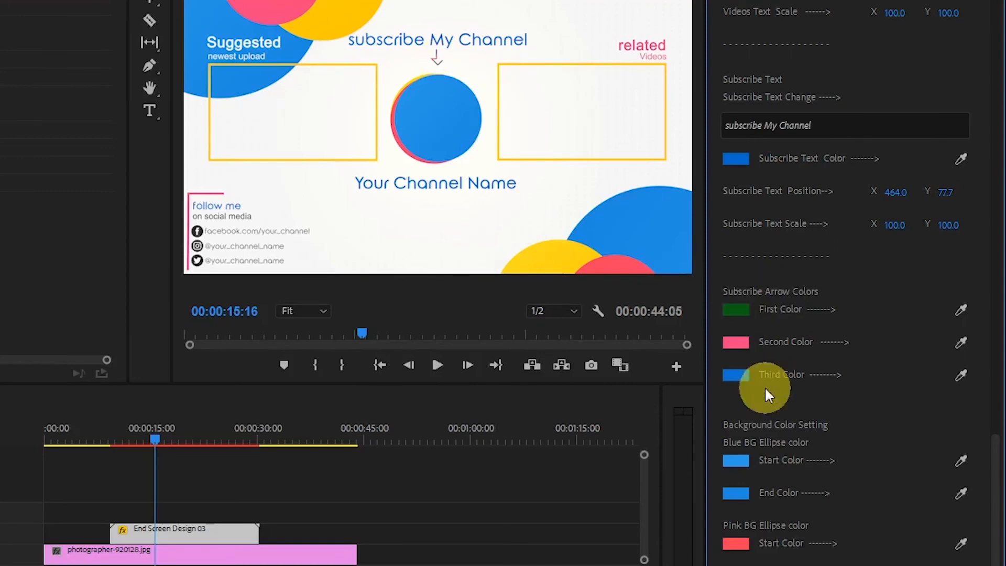
Set the start color of the blue background ellipse to green 2DE79A.
left_click_drag(990, 467, 997, 529)
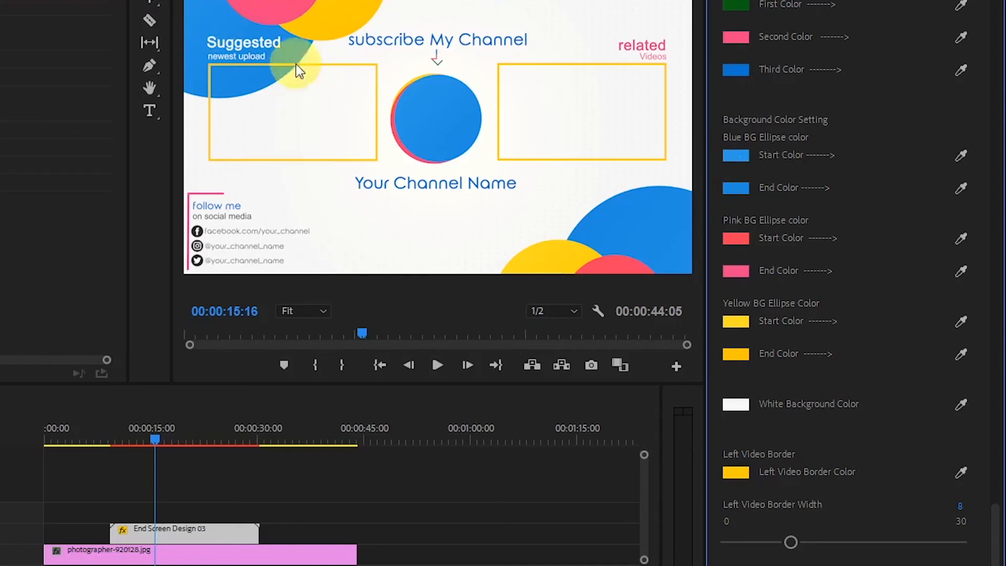
left_click(736, 155)
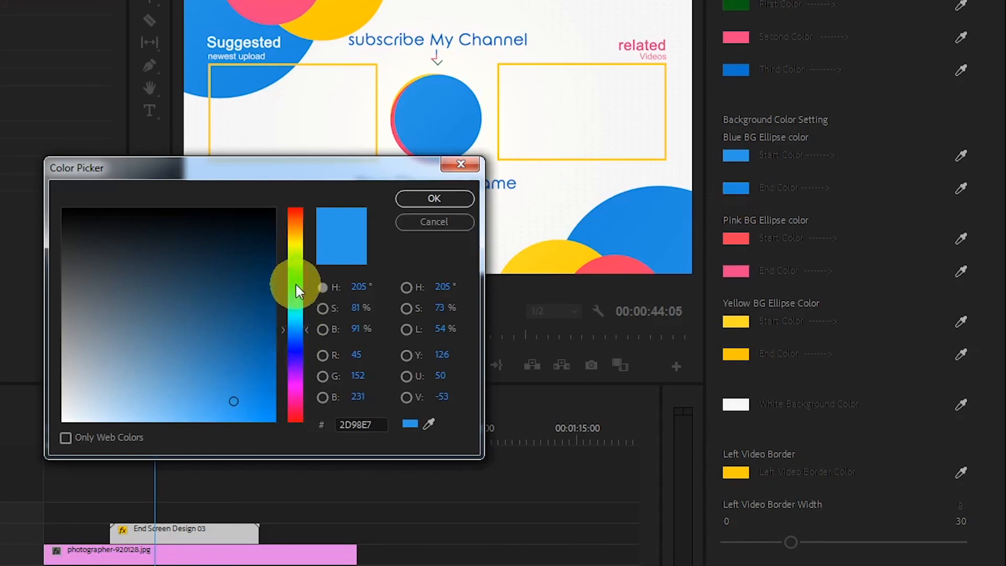
left_click(302, 299)
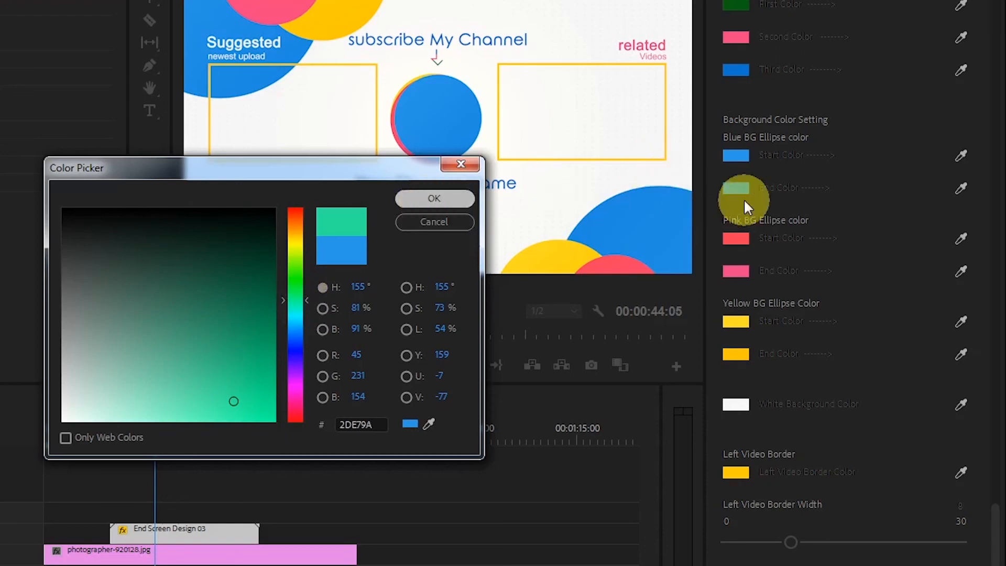
key("Return")
Set the end color of the blue background ellipse to dark green 0B5A1F.
left_click(737, 186)
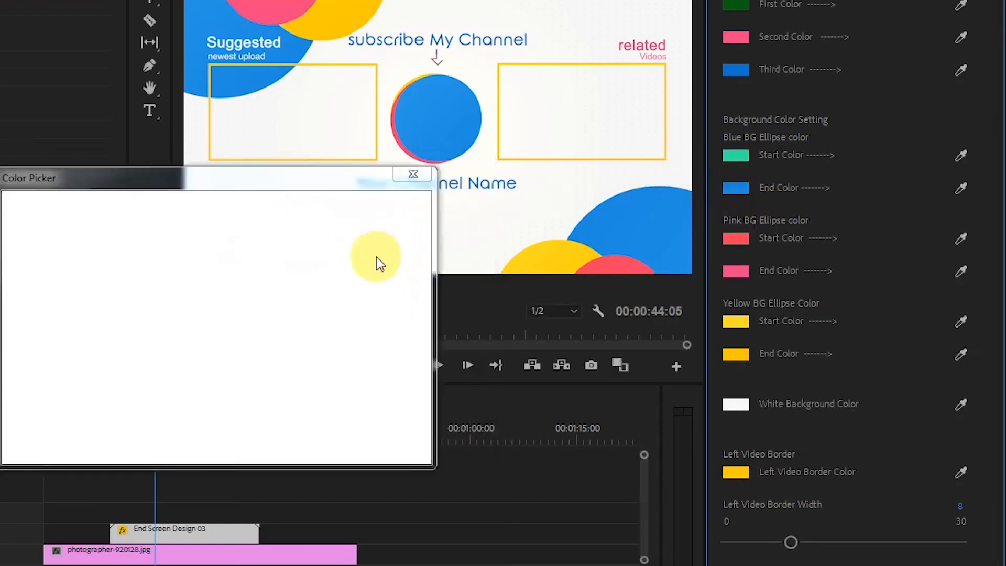
left_click(251, 297)
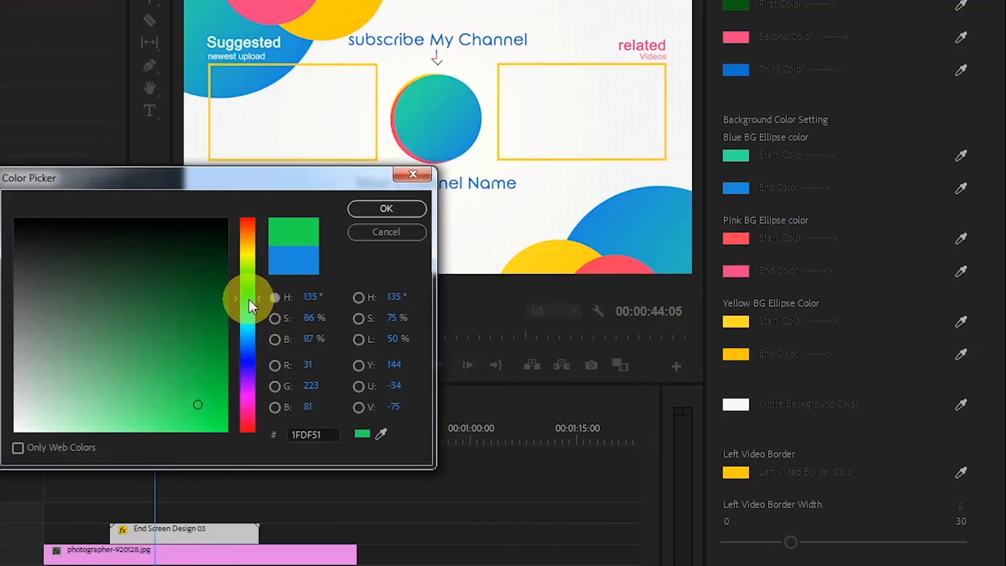
left_click(225, 284)
left_click(201, 293)
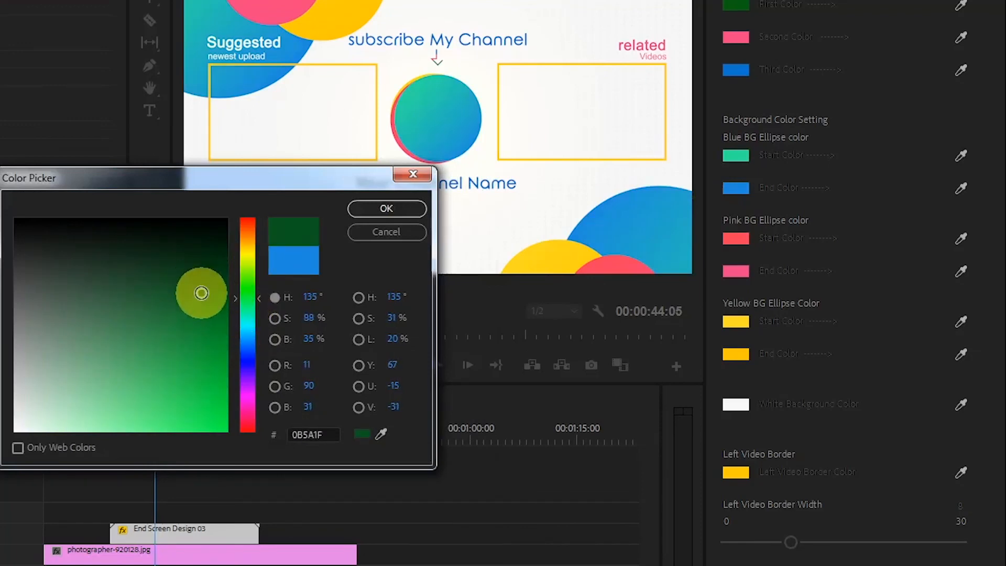
left_click(373, 212)
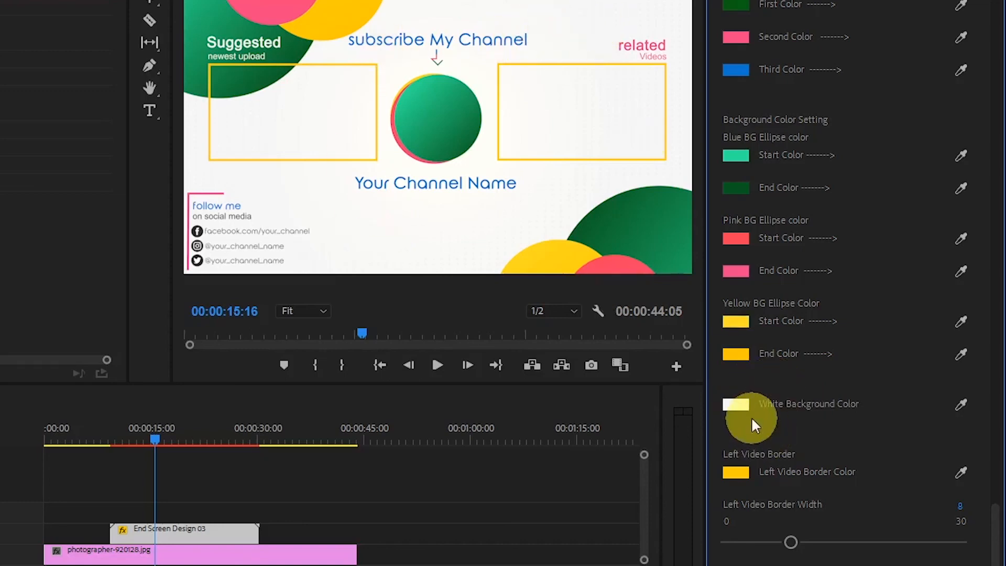
Try a near-black green in place of the white background color, and undo it together with the blue ellipse's end color change.
left_click(735, 404)
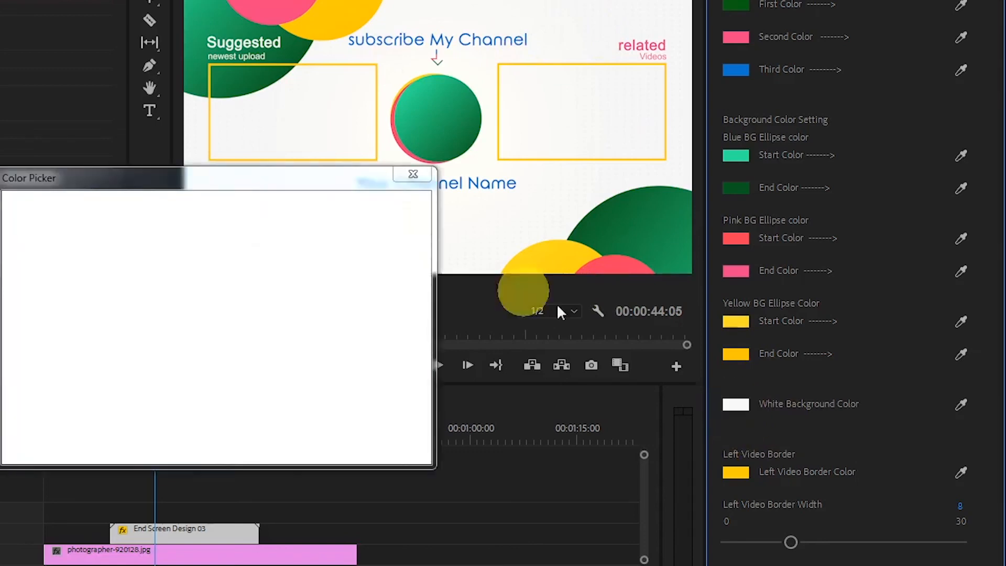
left_click_drag(261, 178, 276, 175)
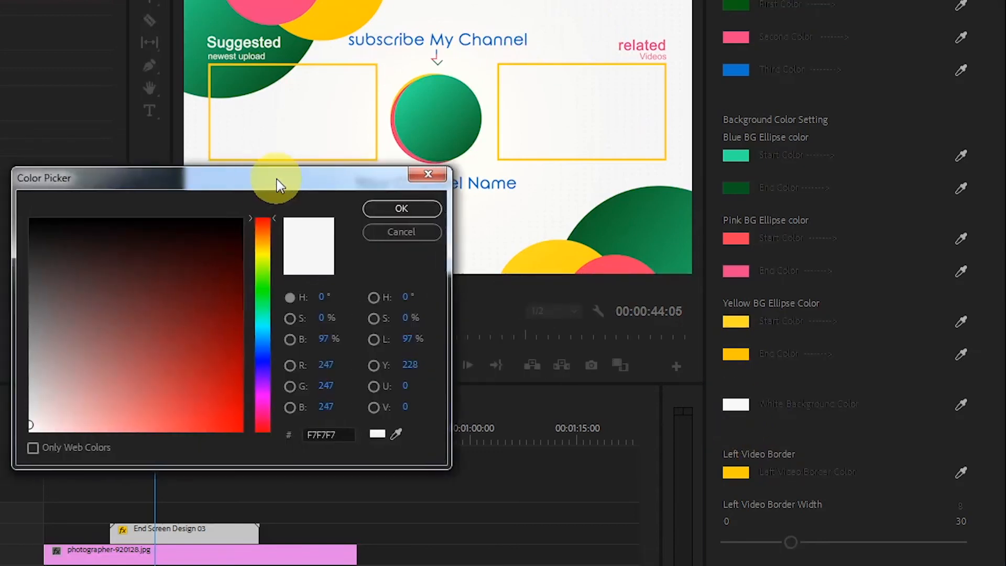
left_click(264, 283)
mouse_move(152, 268)
left_mouse_down()
mouse_move(130, 267)
mouse_move(211, 236)
left_mouse_up()
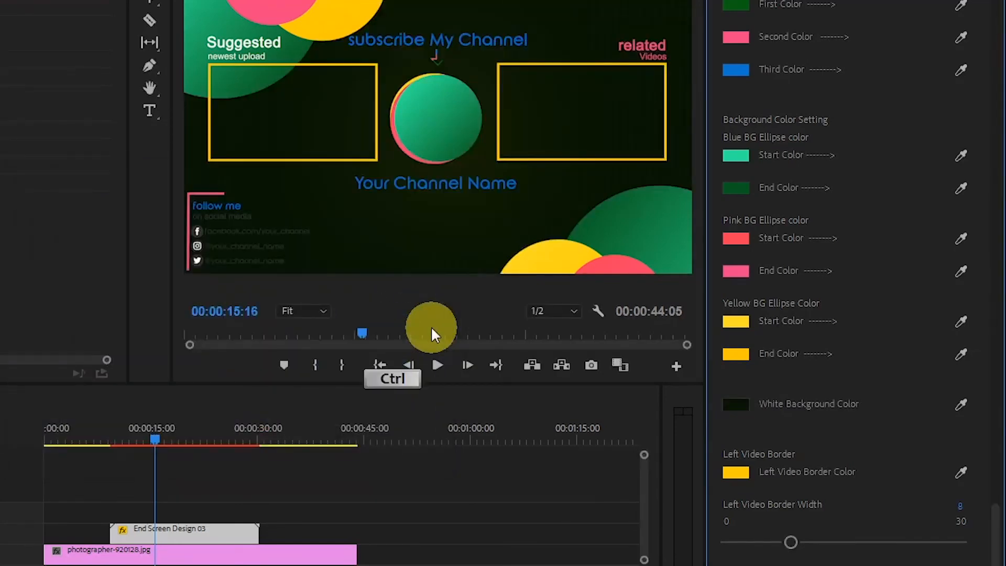
key("ctrl+z")
key("ctrl+z")
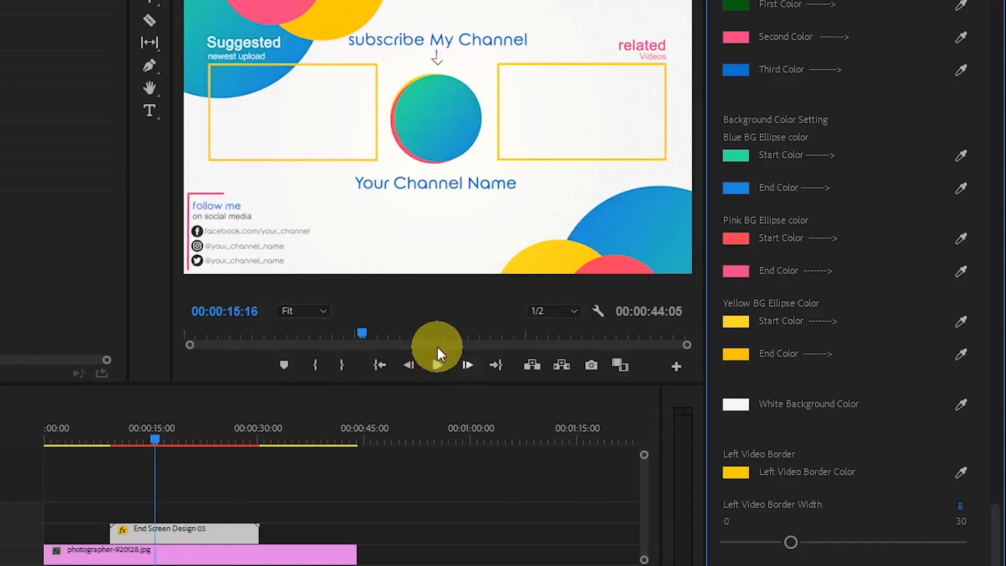
Set the Follow Me border color to yellow CDCB19.
left_click_drag(997, 536, 982, 550)
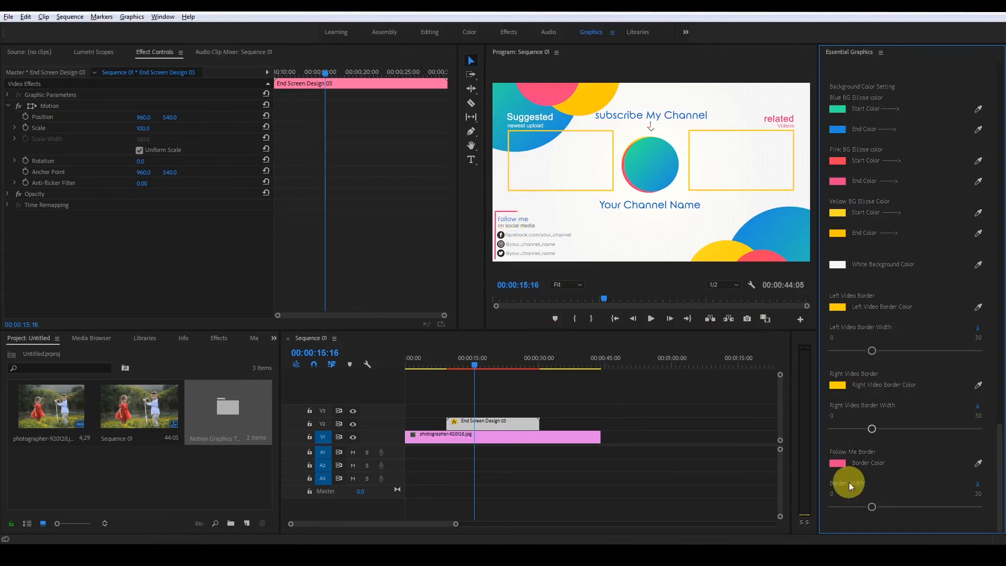
left_click(838, 463)
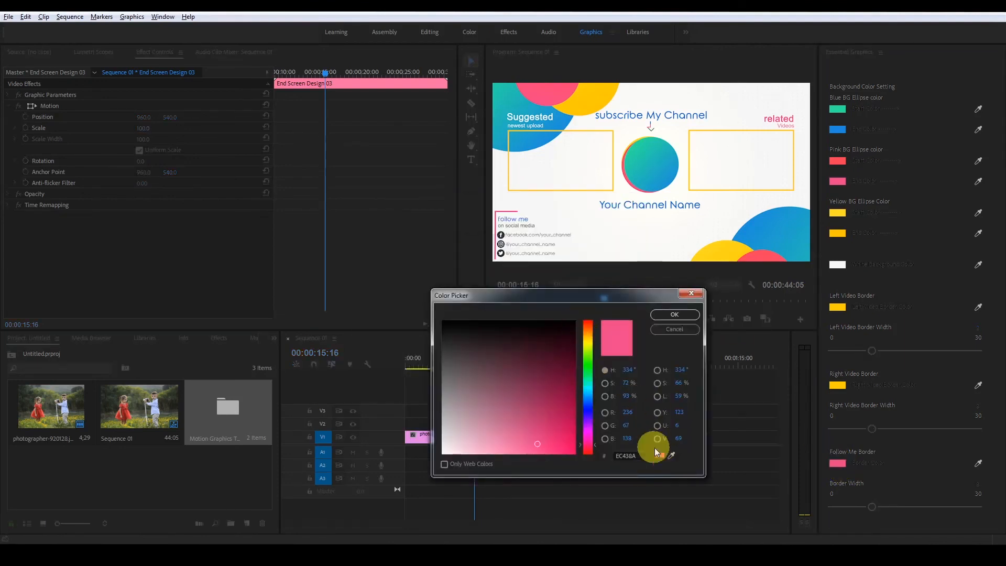
left_click(587, 342)
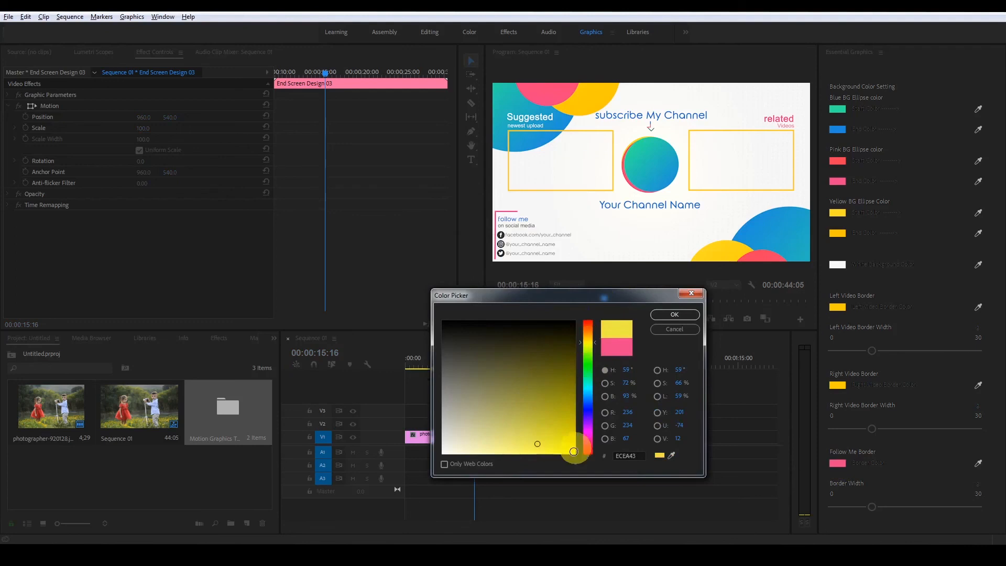
left_click(558, 427)
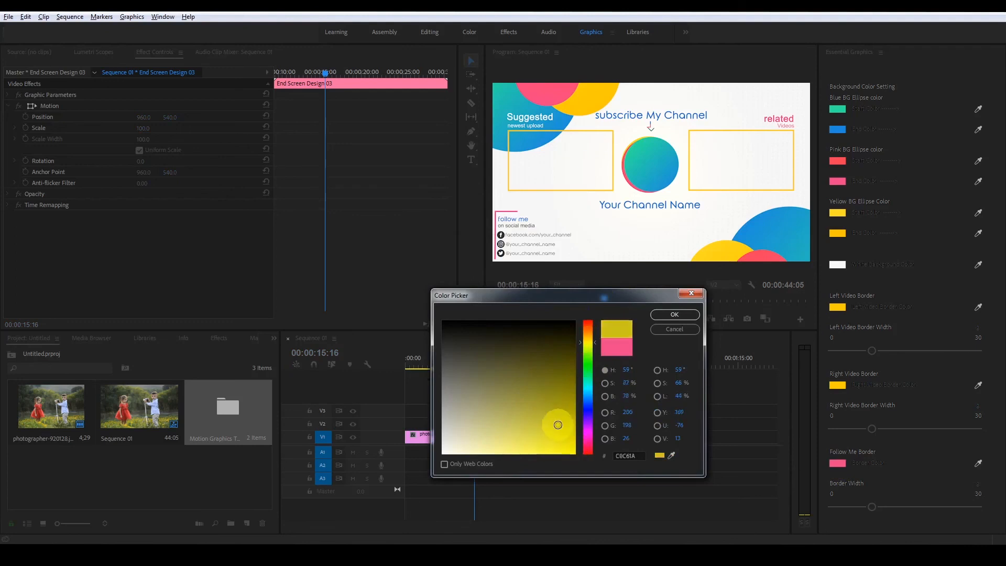
left_click(681, 314)
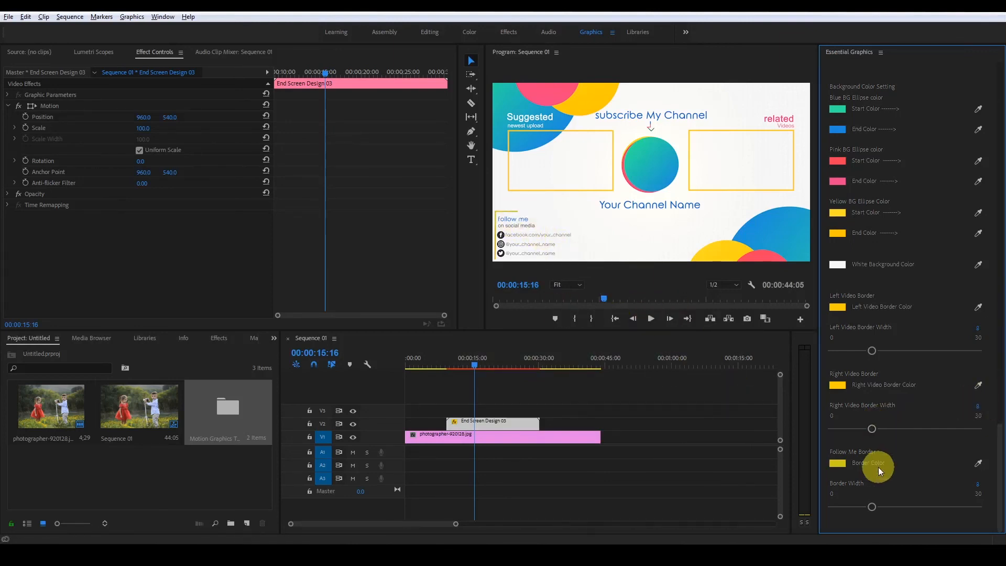
Try sampling the upper yellow ellipse's color for the Follow Me border, and undo the border color changes.
left_click(980, 461)
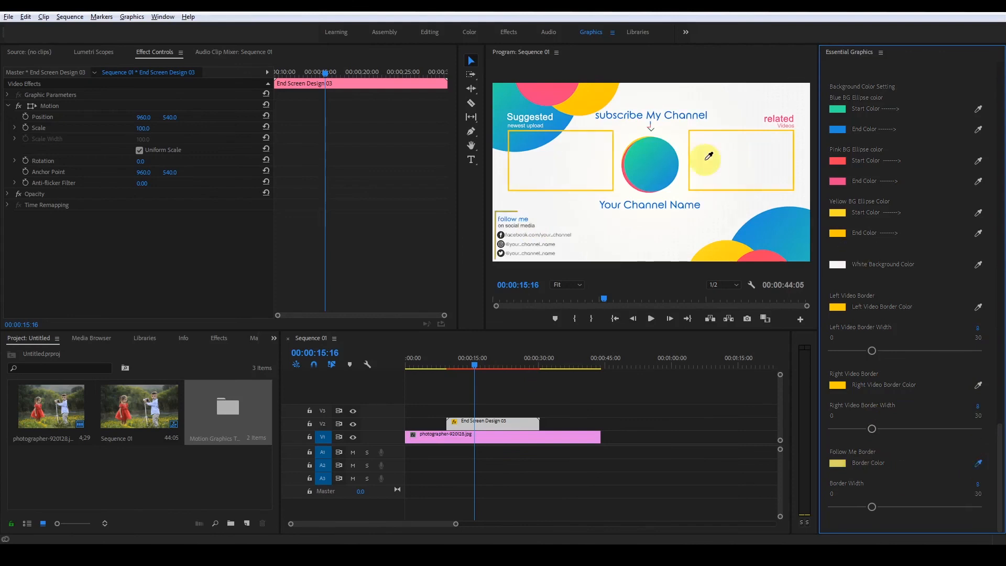
left_click(601, 95)
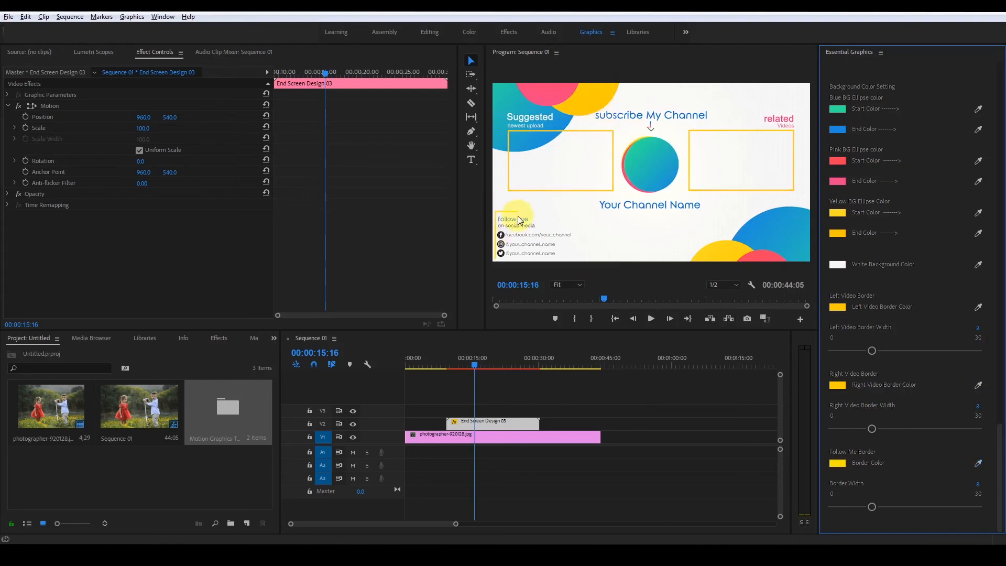
key("ctrl+z")
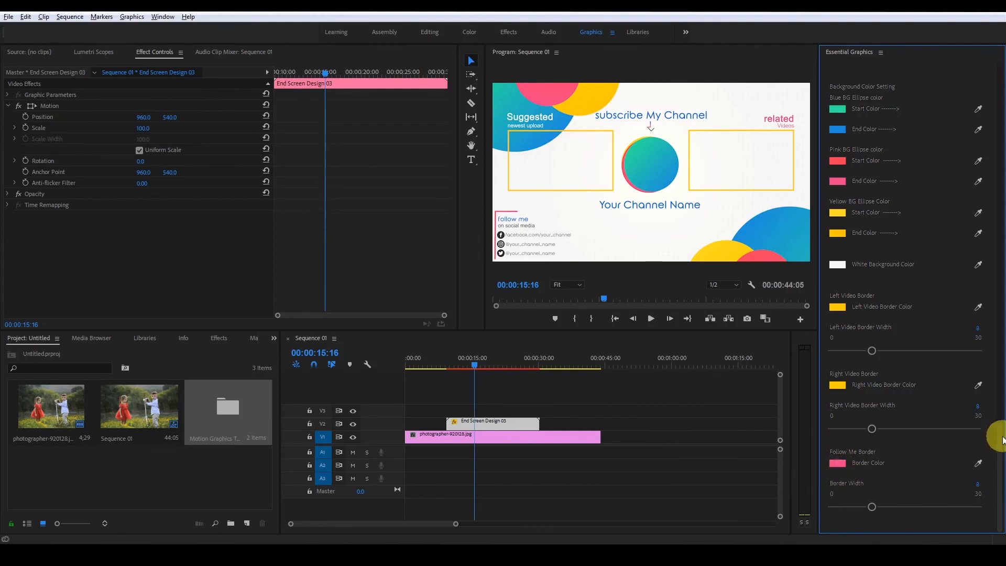
left_click_drag(1002, 440, 982, 202)
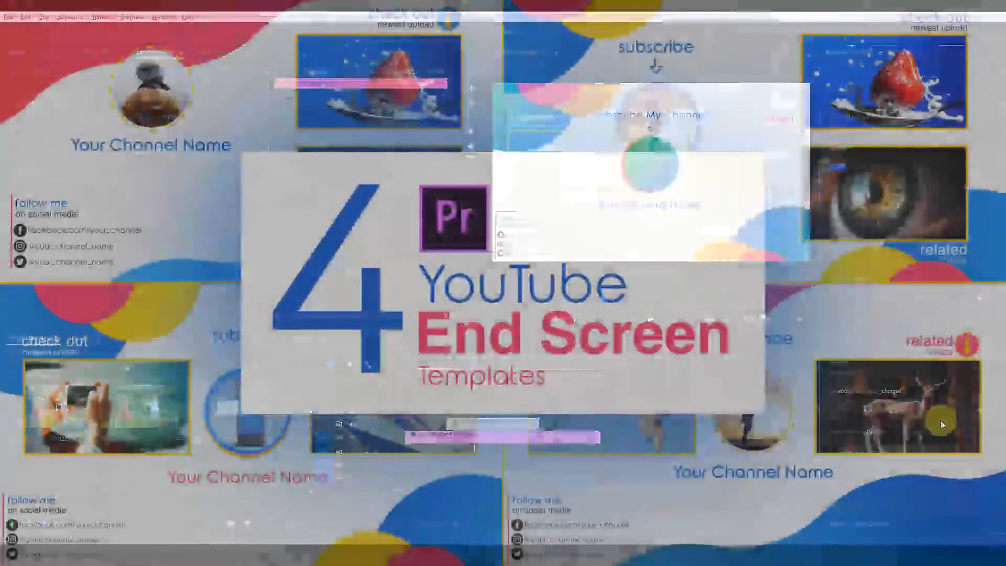